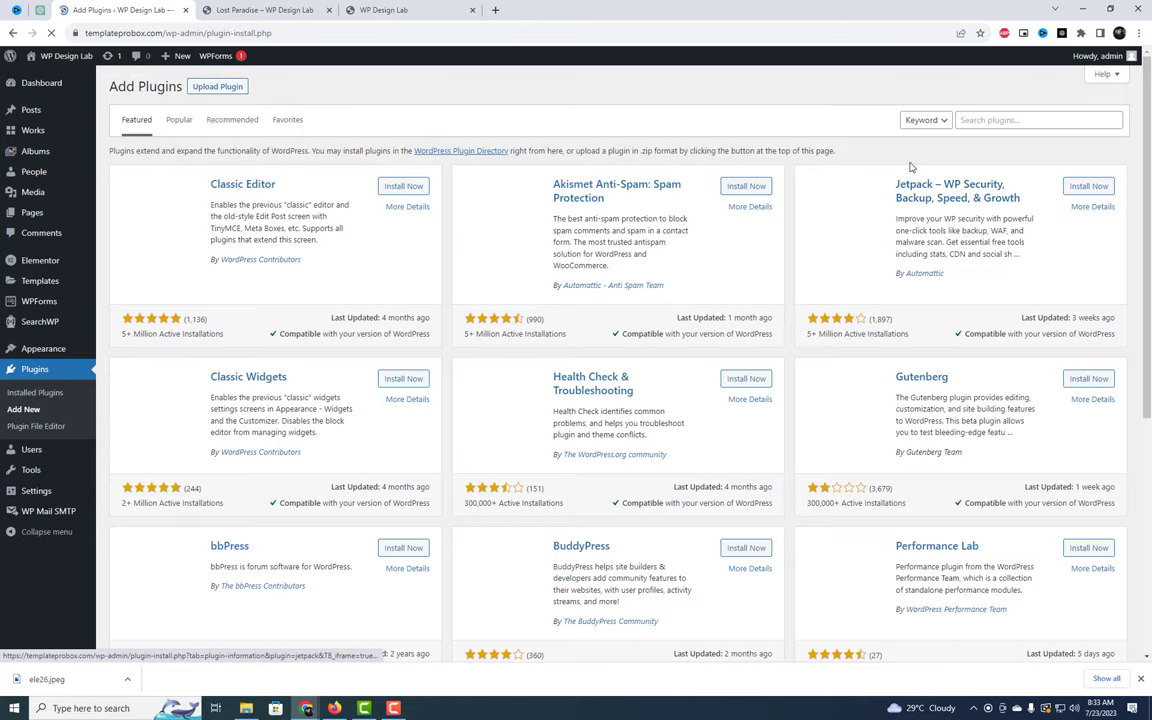
- Find the Forminator form builder plugin by WPMU DEV, install it and activate it
click(975, 120)
text(Forminator)
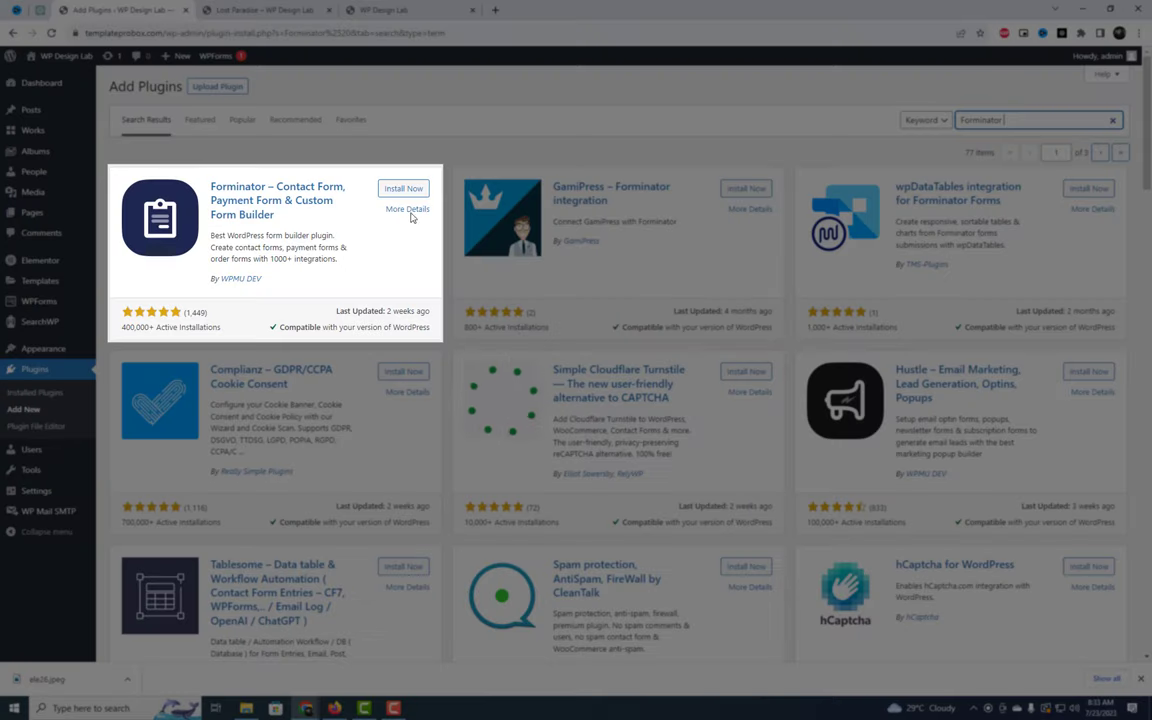
click(405, 189)
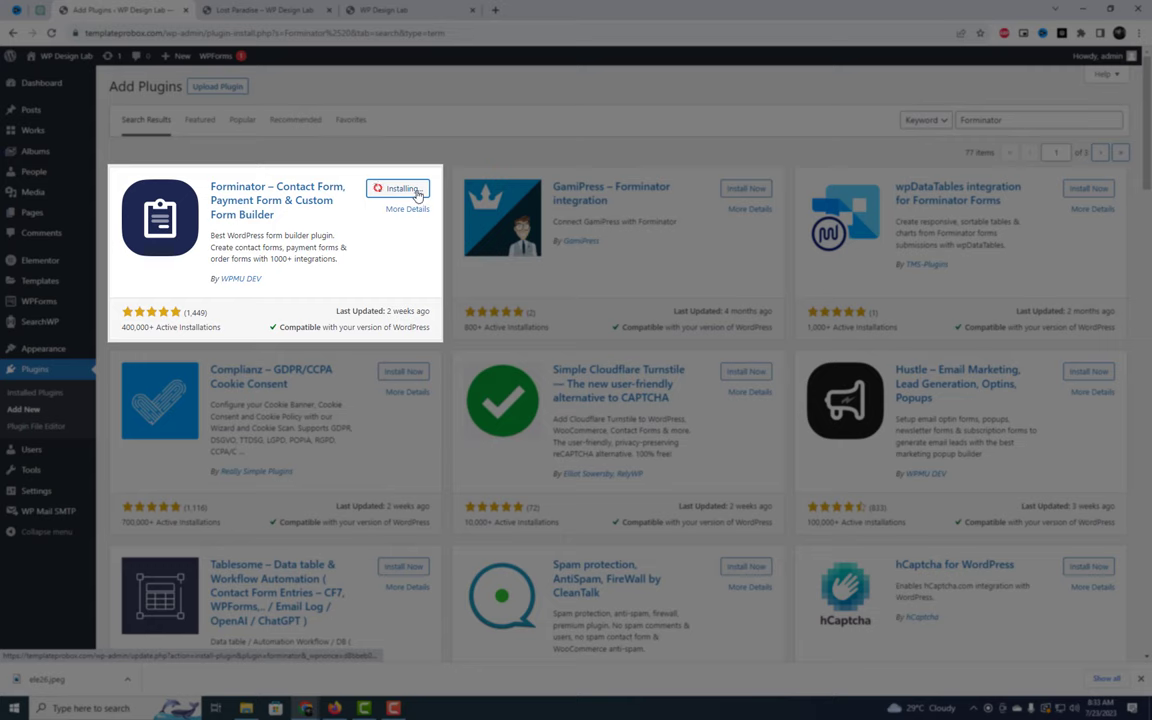
click(407, 192)
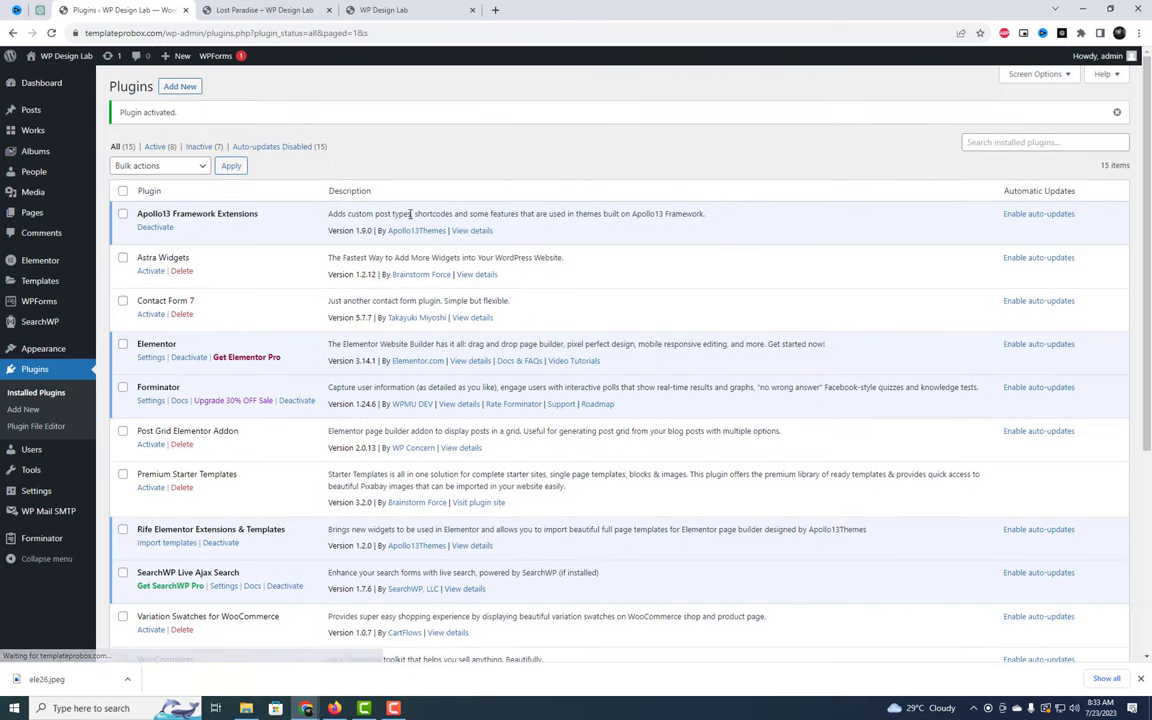
- Create a new Forminator poll named "Age Group"
click(156, 403)
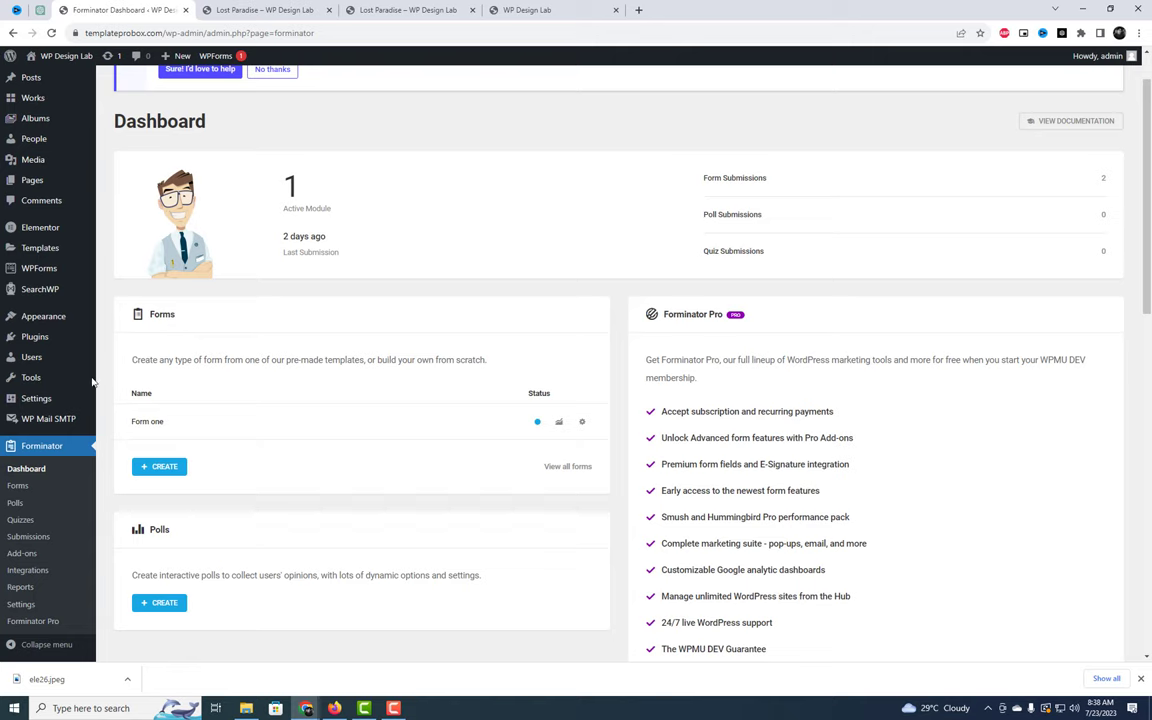
click(16, 503)
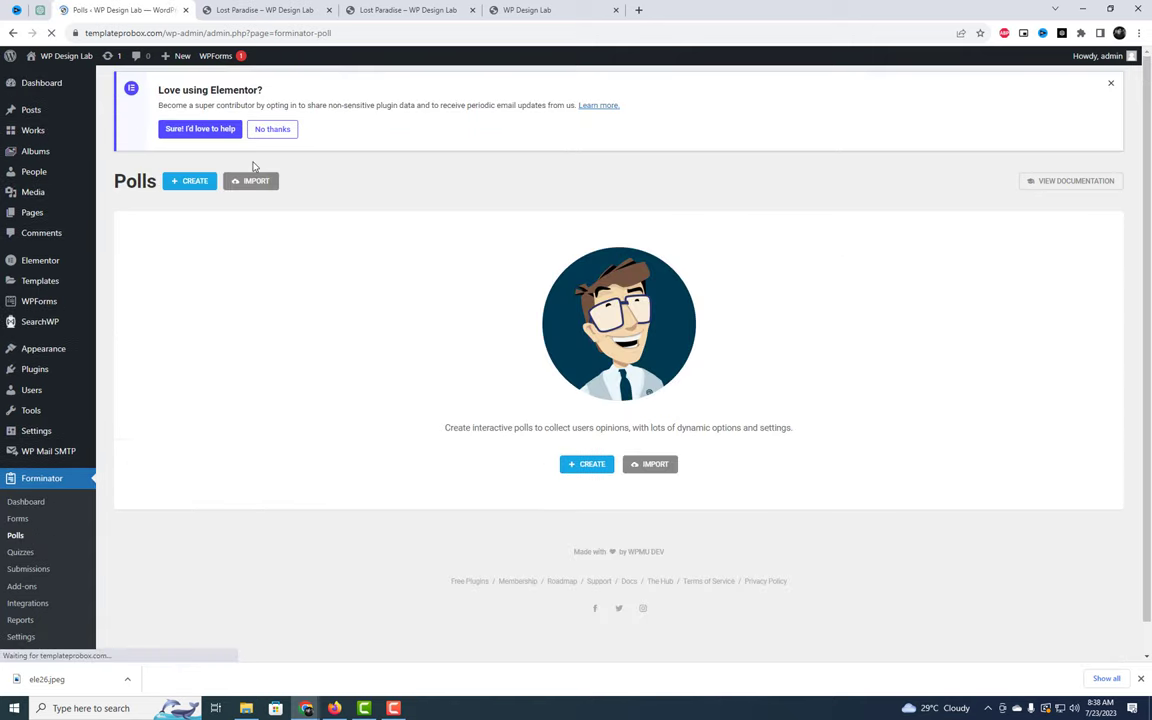
click(584, 464)
click(631, 345)
text(Age Group)
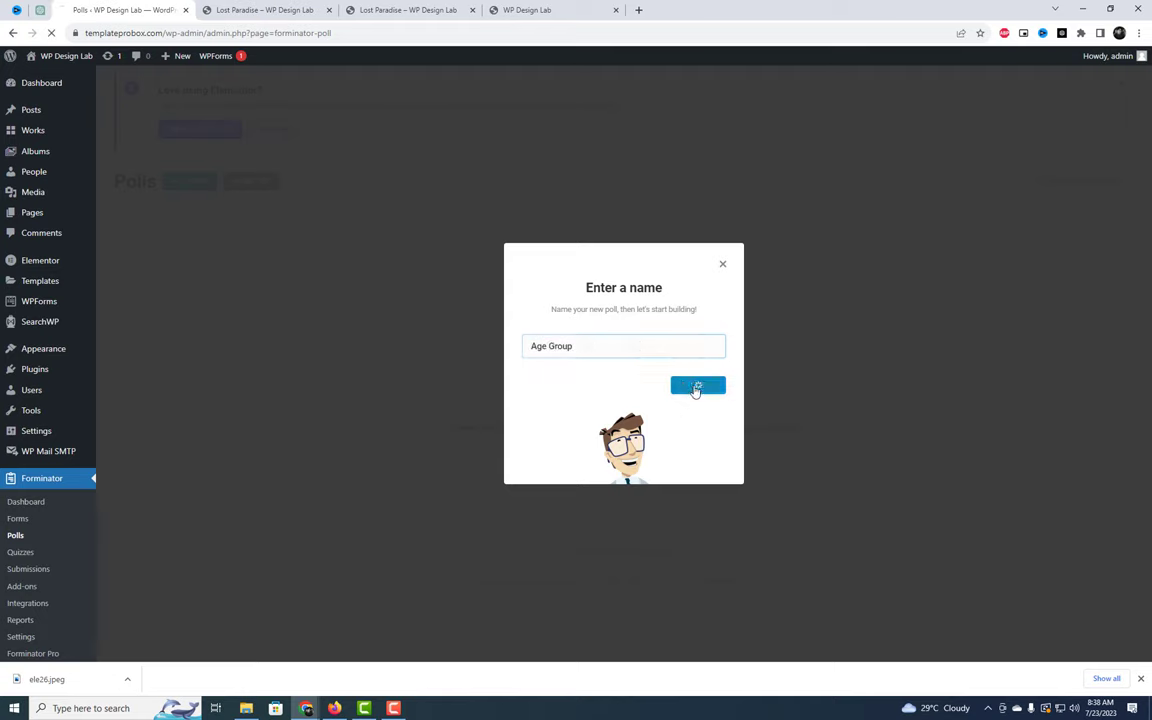
click(694, 387)
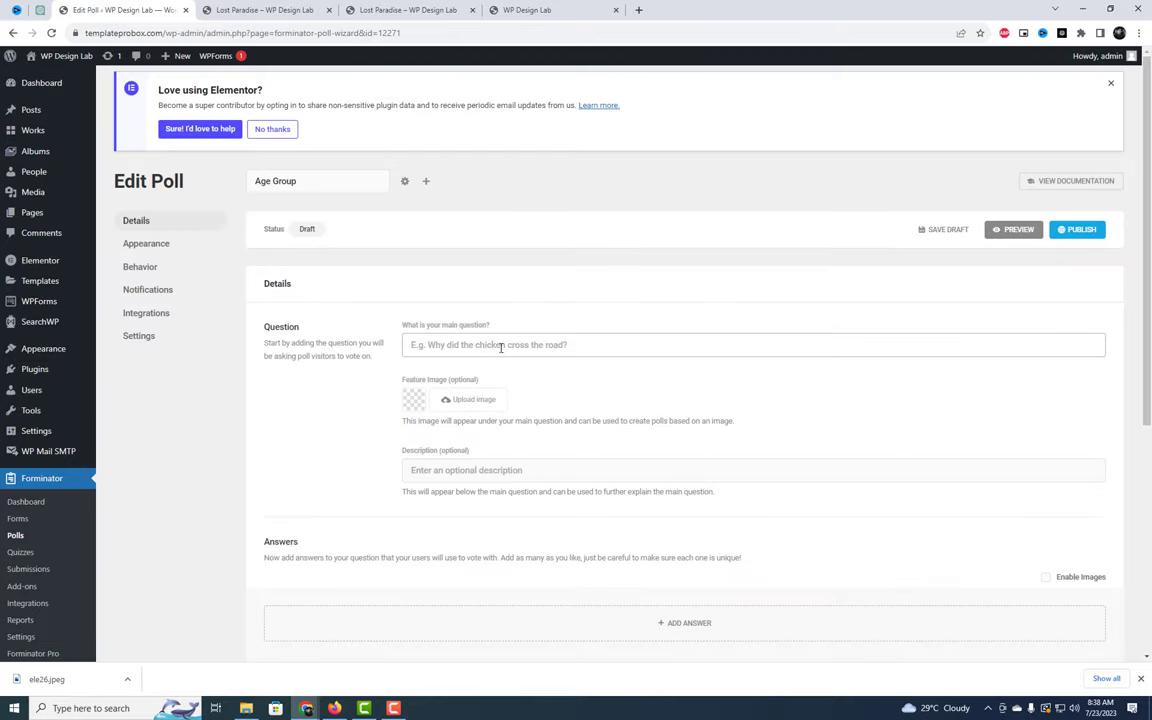
- Enter "What age group do you belong to?" as the poll's main question
click(496, 344)
click(488, 401)
click(703, 380)
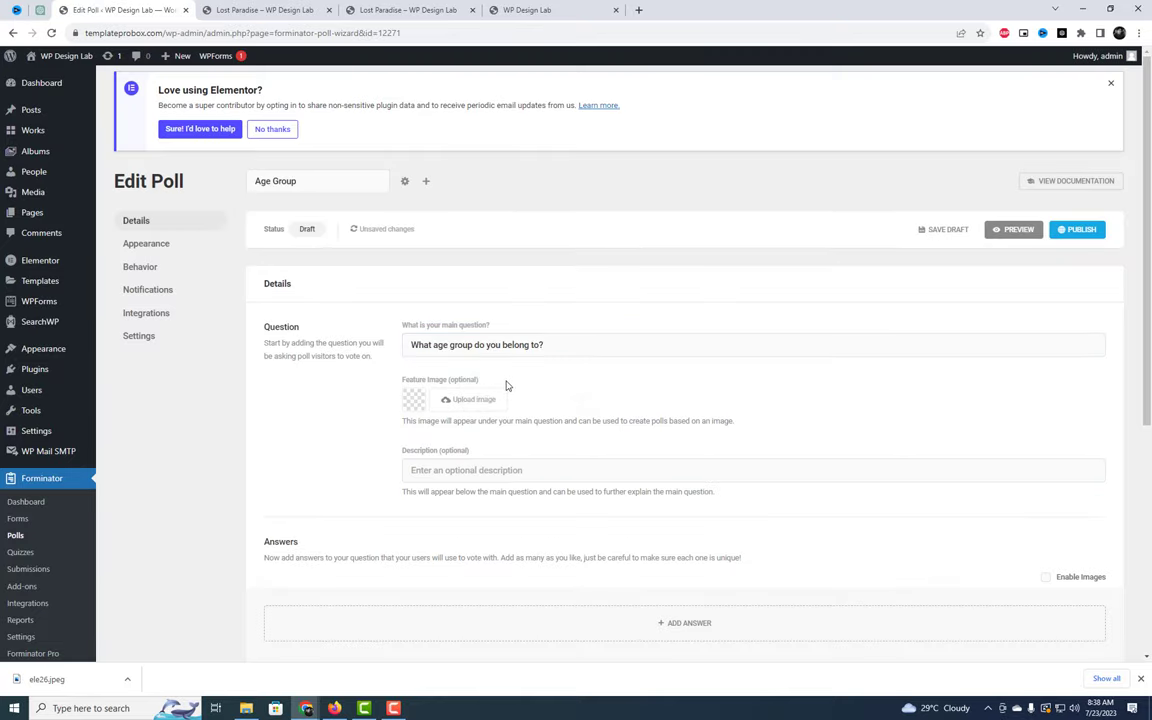
- Add ele26.jpeg, the media library photo of women toasting, as the poll's feature image
scroll(506, 385, down, 1)
click(471, 341)
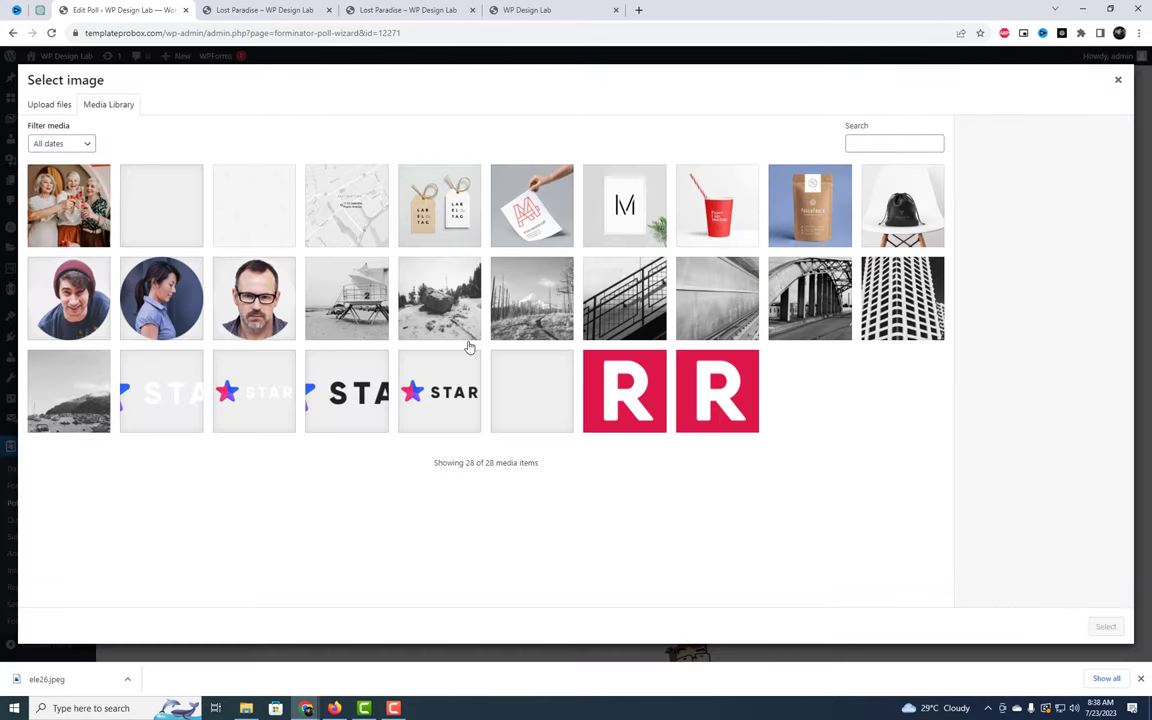
click(70, 205)
click(1090, 628)
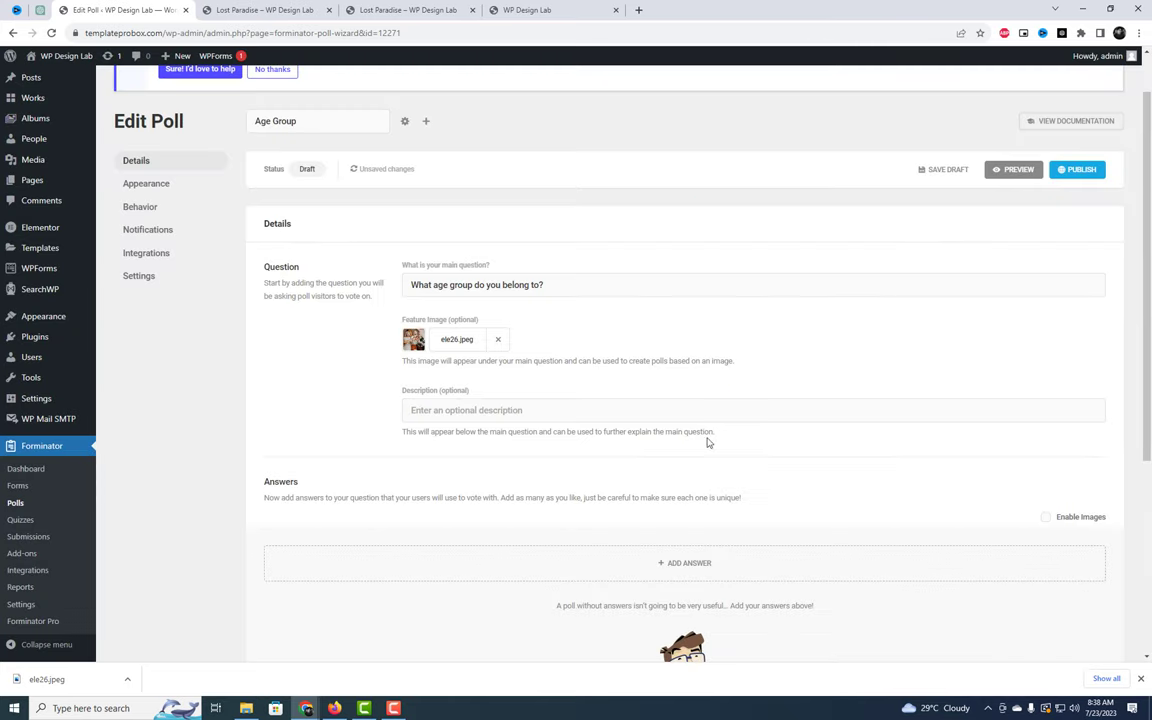
- Add the first three poll answers: 18-24, 25-34 and 35-39
scroll(694, 416, down, 3)
click(751, 387)
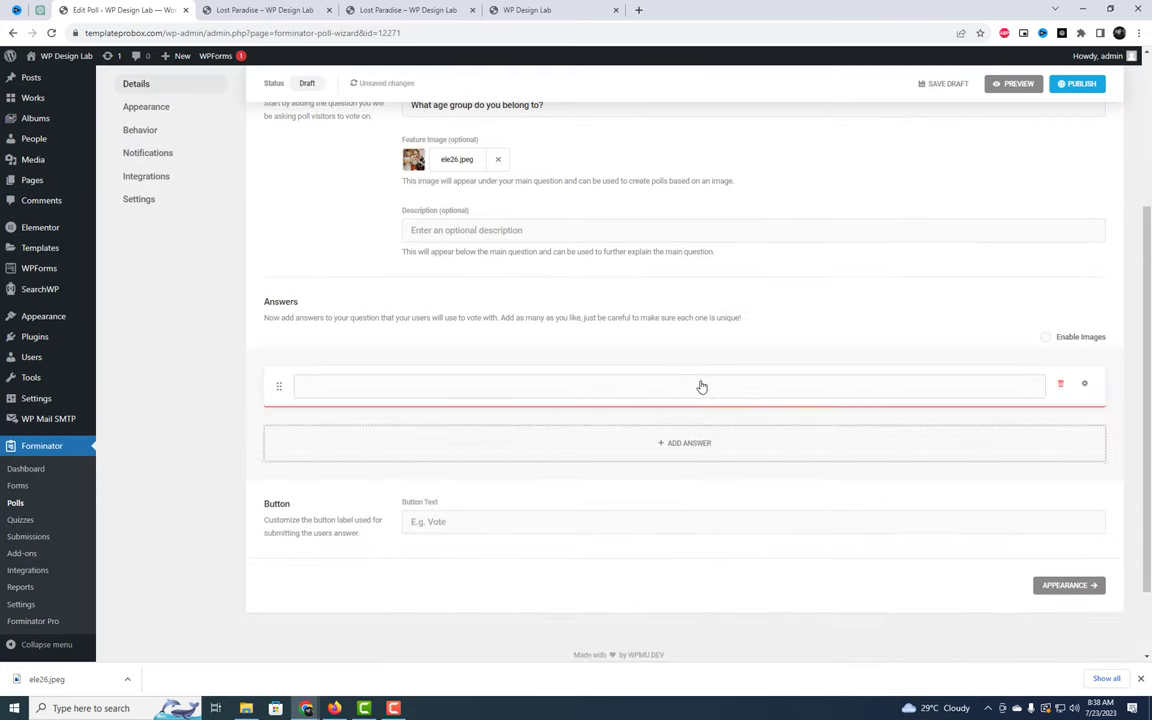
text(18-24)
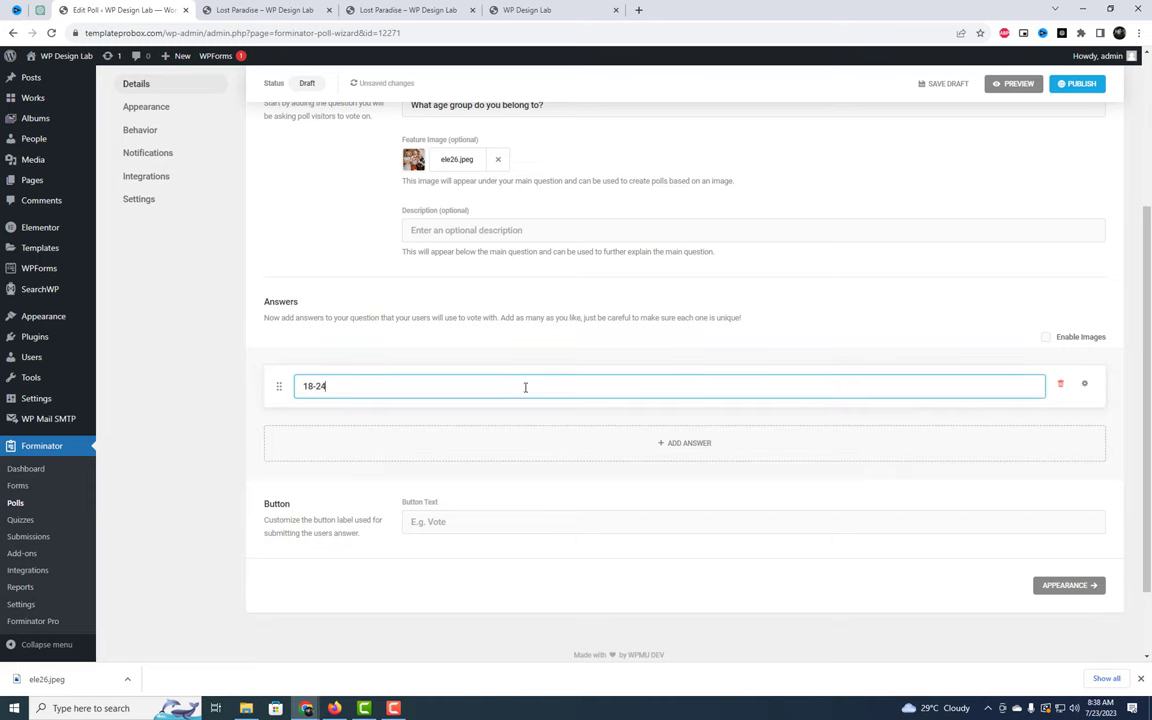
click(685, 443)
text(25-34)
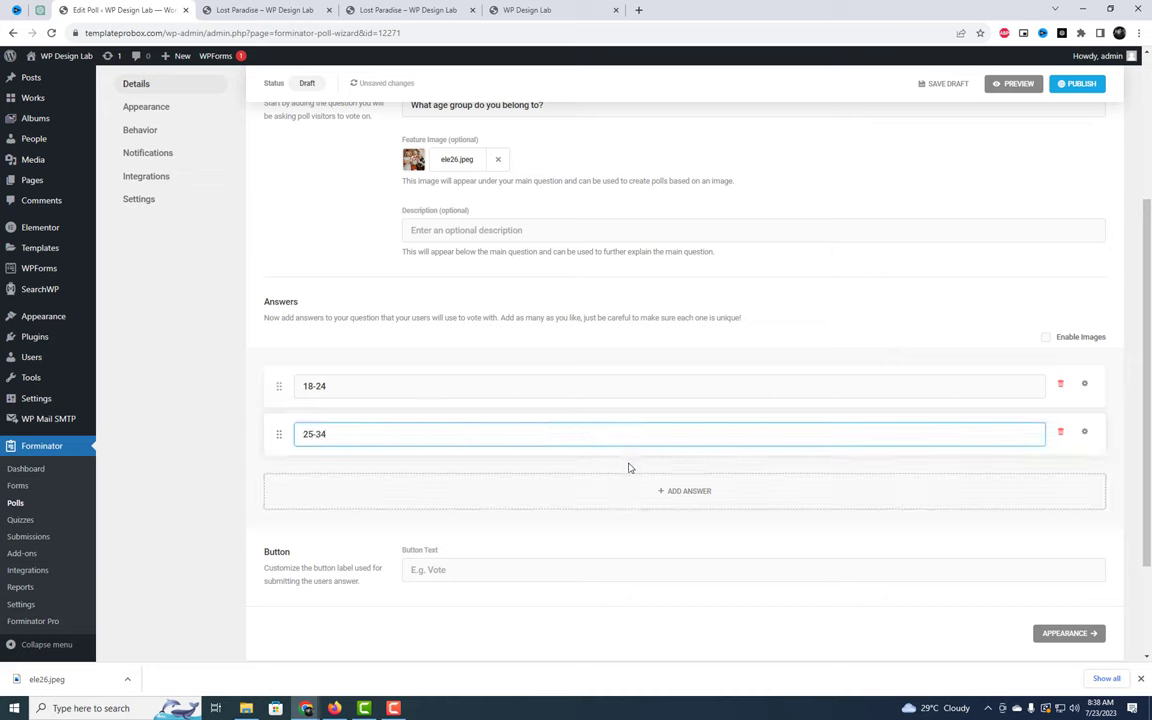
click(700, 495)
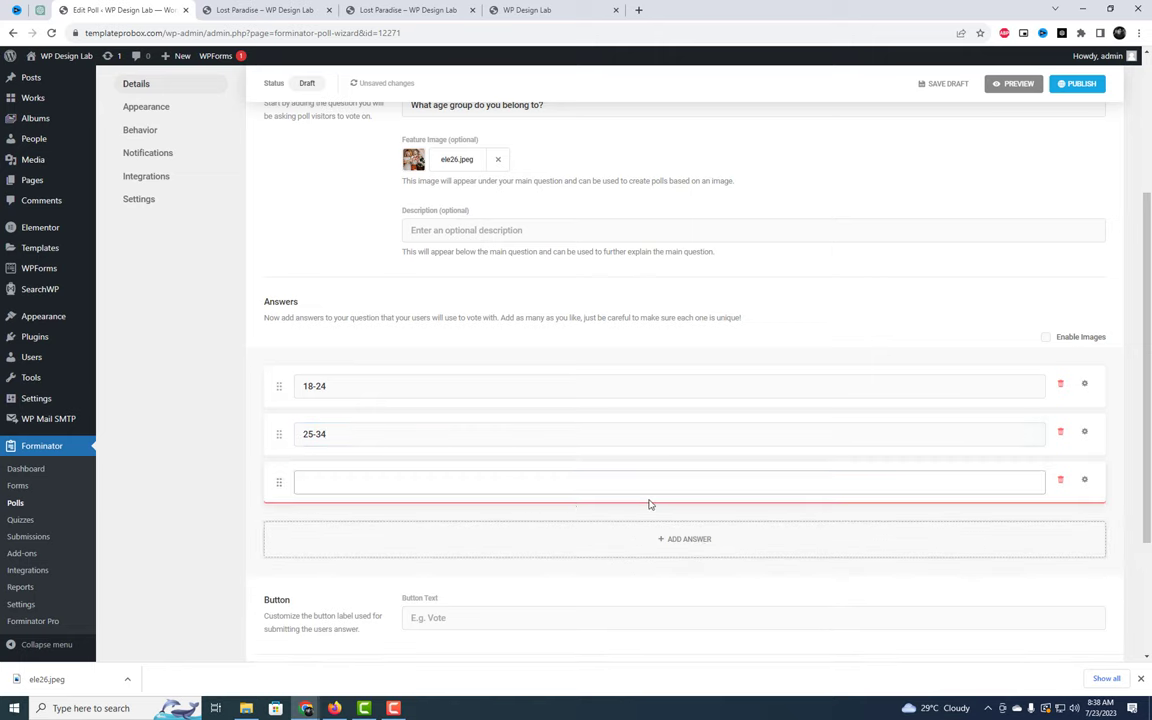
text(35-39)
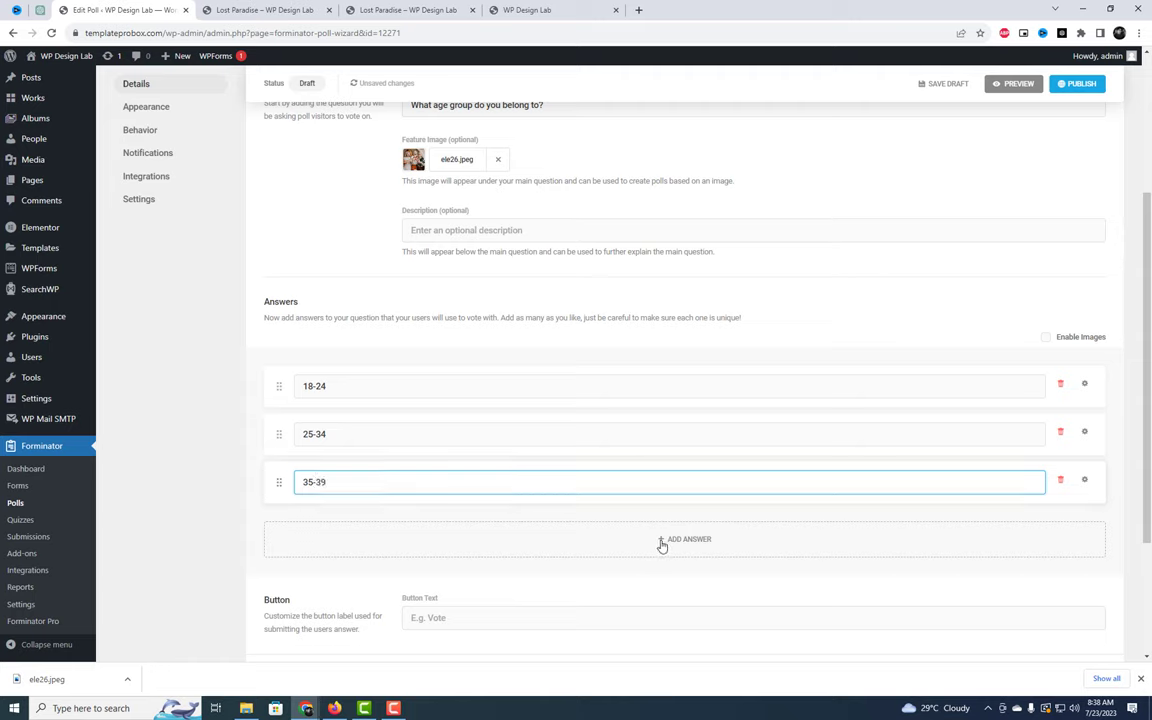
- Add three more poll answers: 40-50, 51-60 and 61-70
click(663, 540)
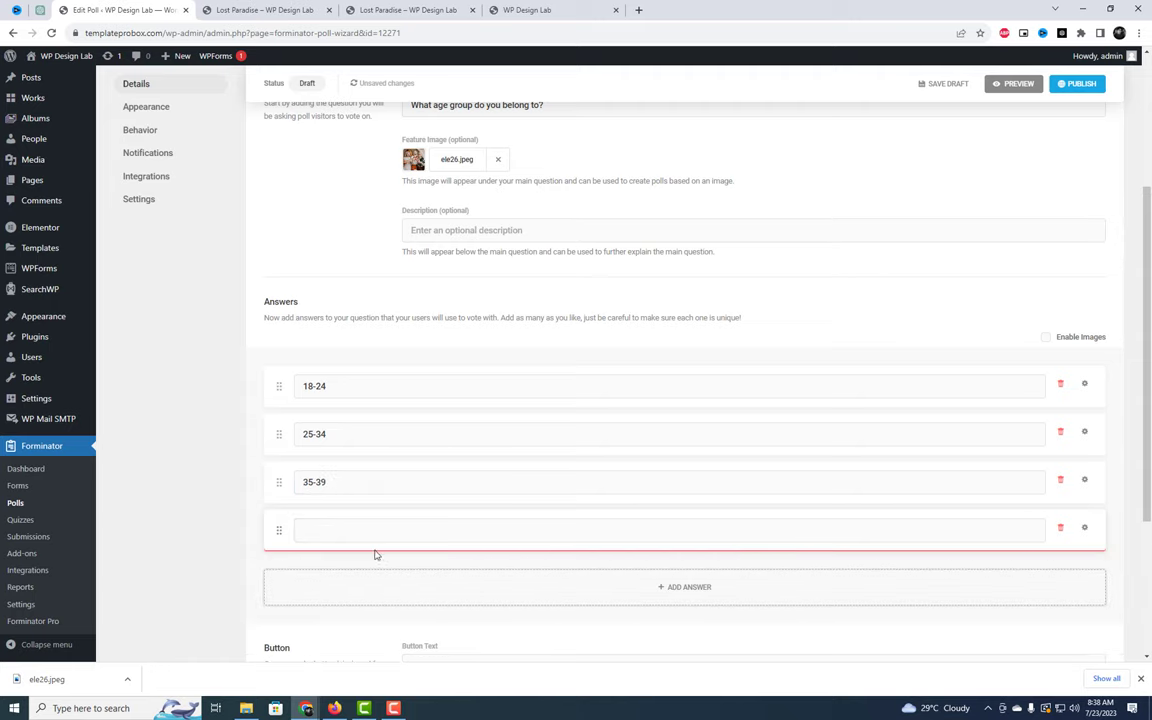
text(40)
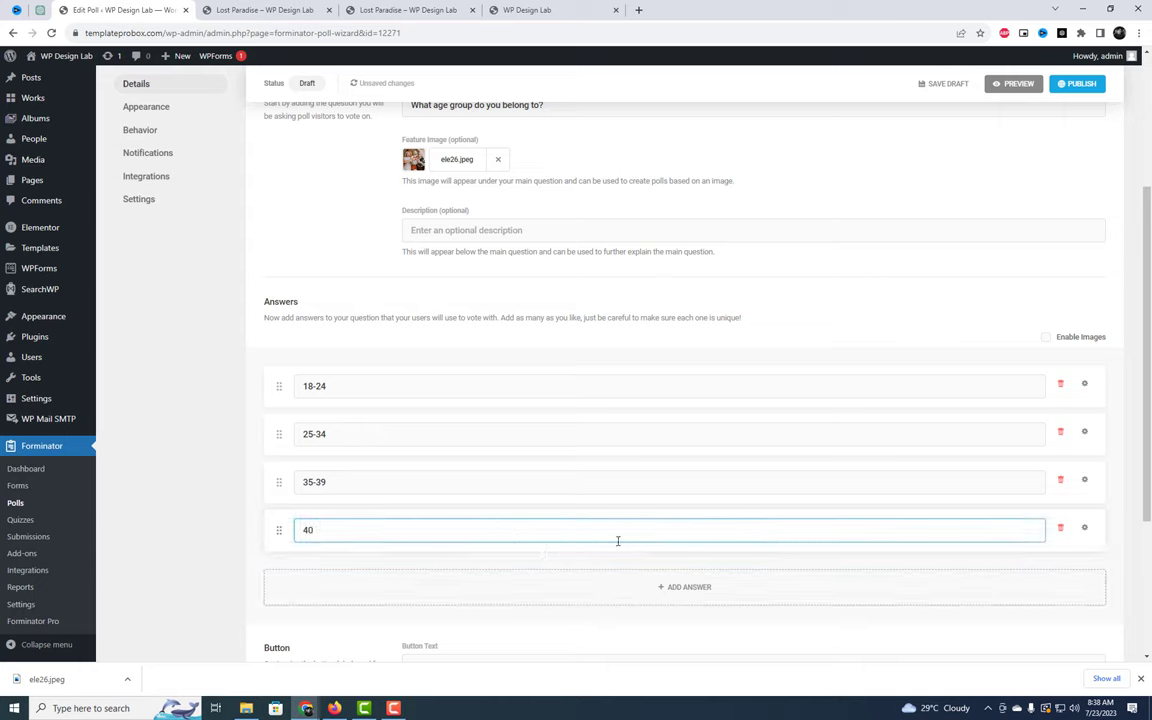
text(-50)
click(684, 587)
click(430, 577)
text(51-60)
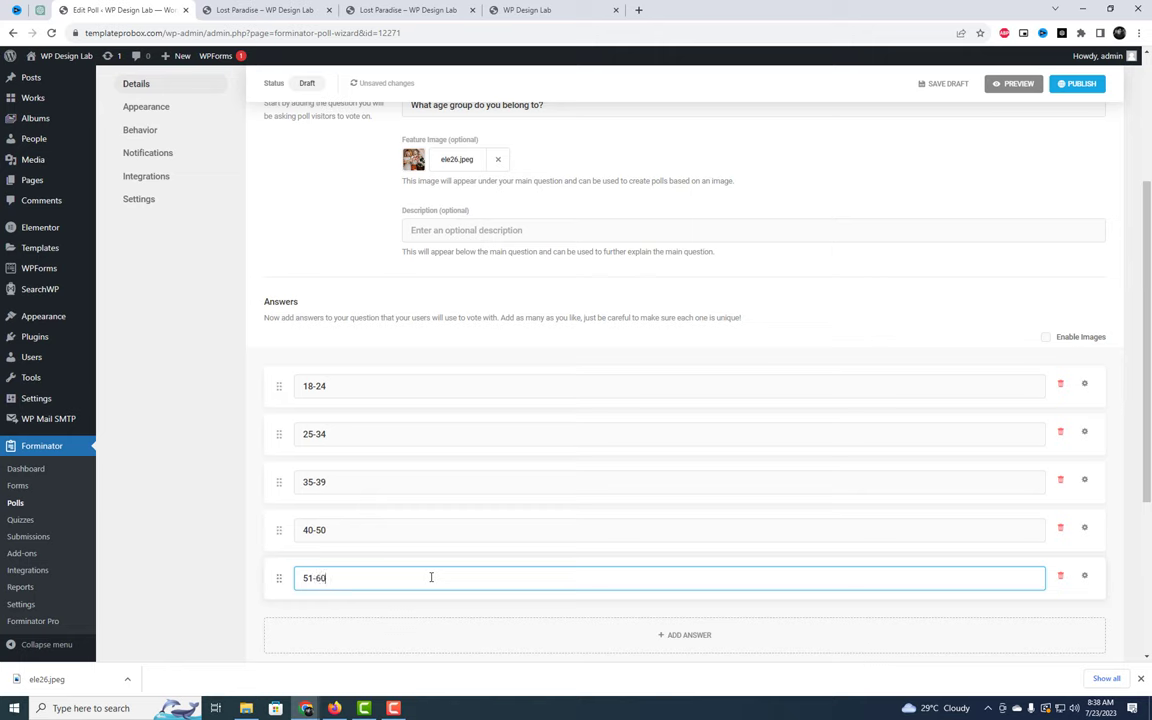
click(681, 636)
click(449, 632)
text(61-70)
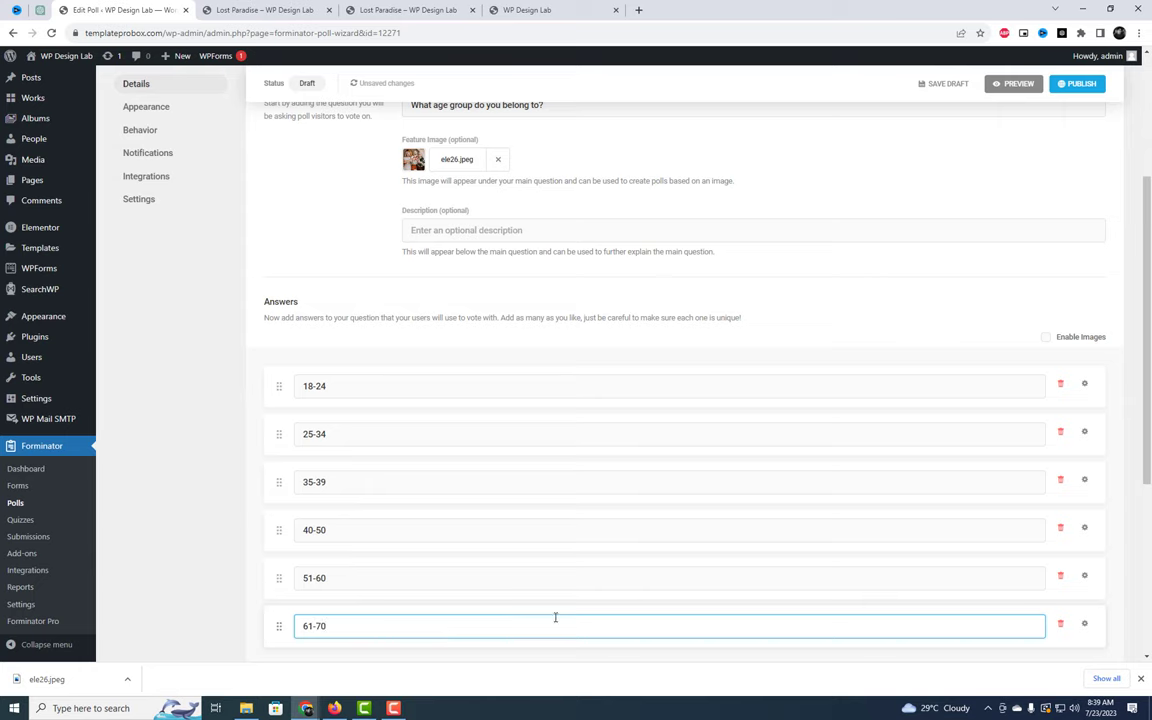
- Publish the Age Group poll
scroll(555, 617, down, 1)
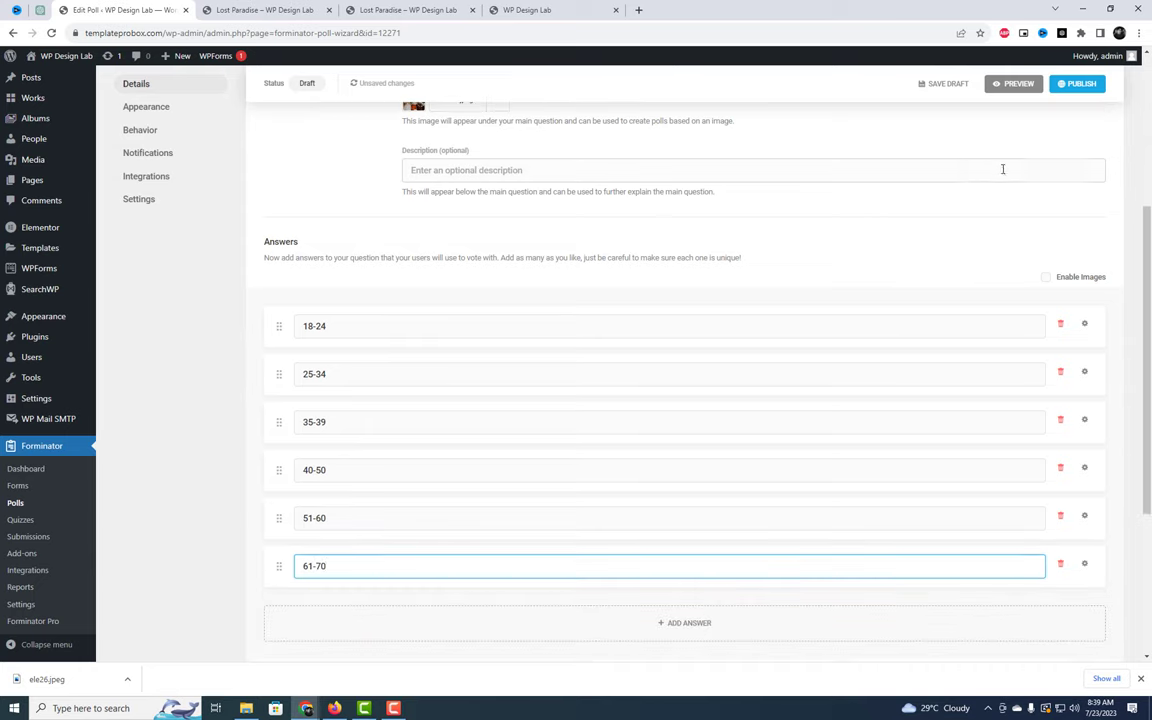
scroll(1050, 110, up, 2)
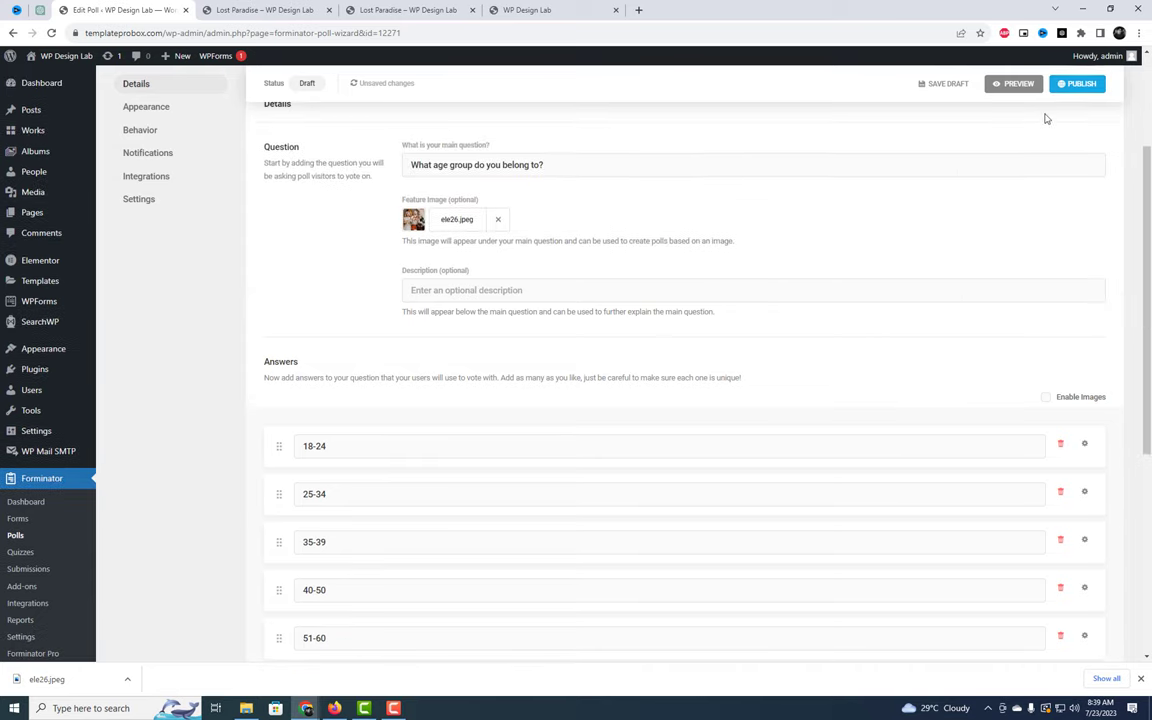
click(1072, 86)
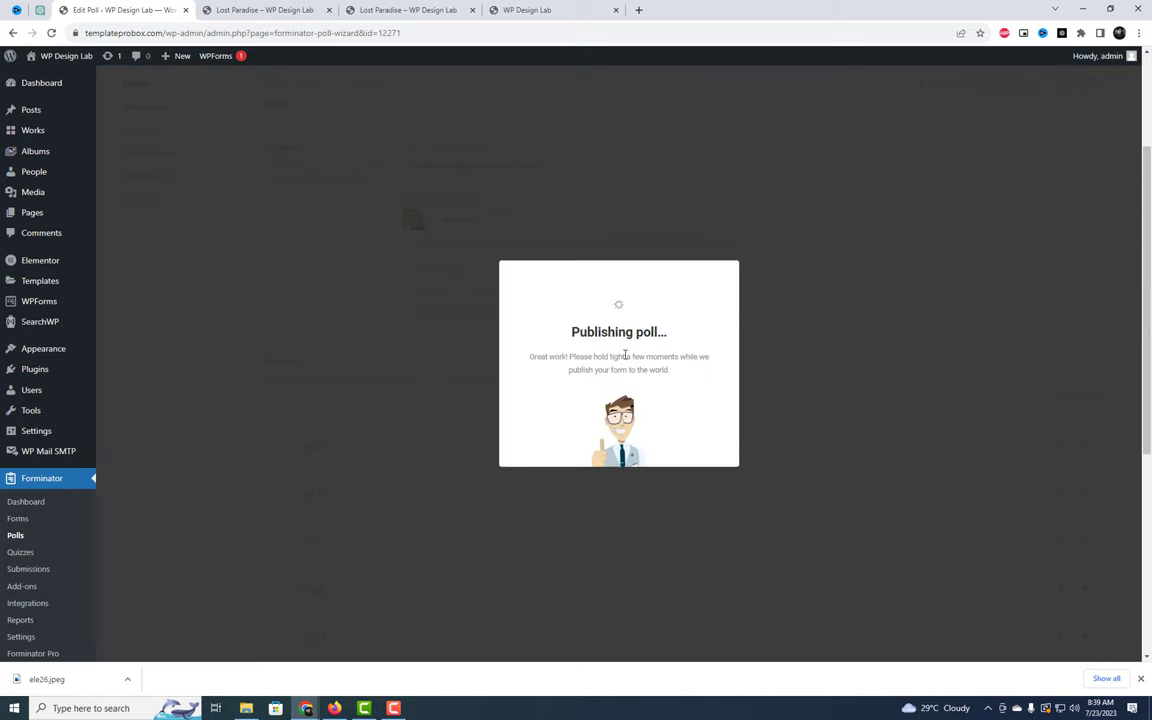
- Copy the published poll's shortcode and close the confirmation dialog
drag(656, 403, 518, 397)
right_click(570, 399)
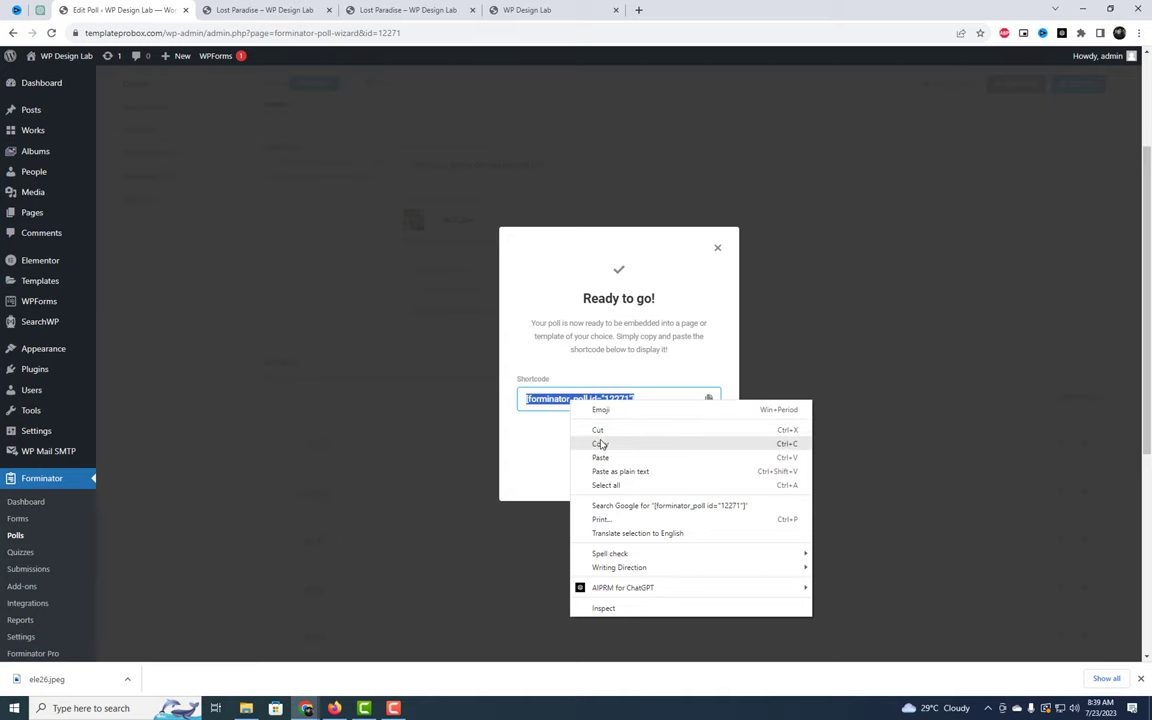
click(600, 443)
click(717, 247)
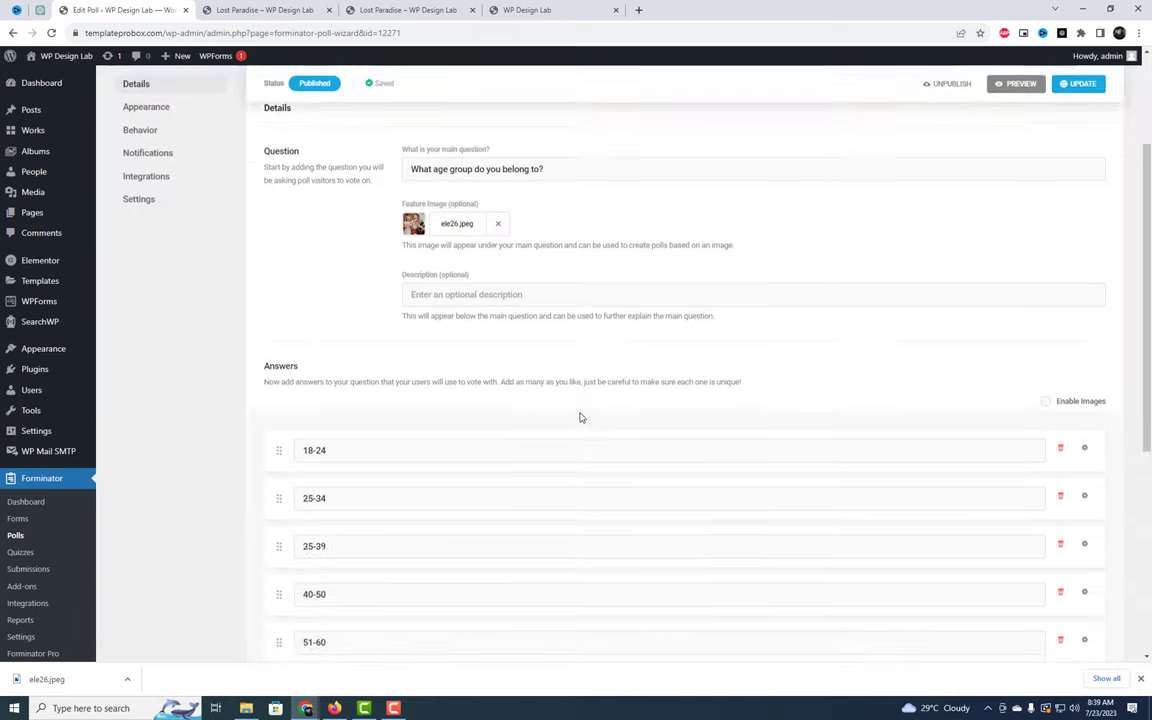
- Set the poll's design style to Bold in its appearance settings
click(148, 246)
scroll(464, 320, down, 1)
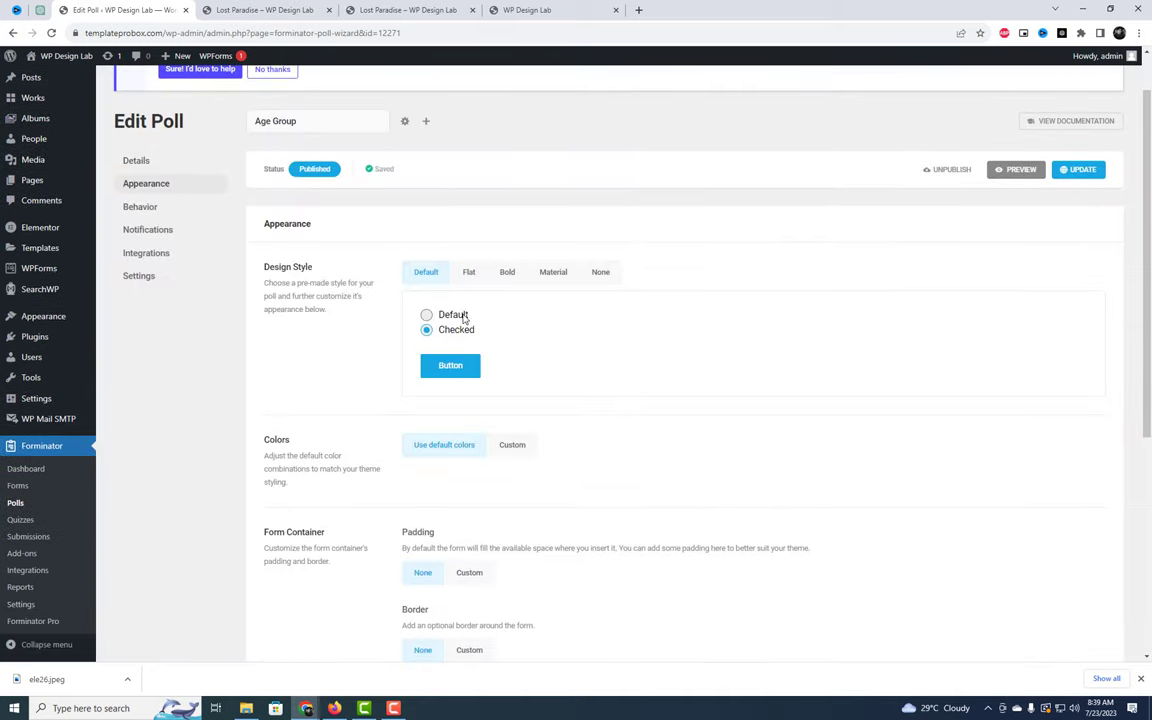
click(469, 272)
click(505, 272)
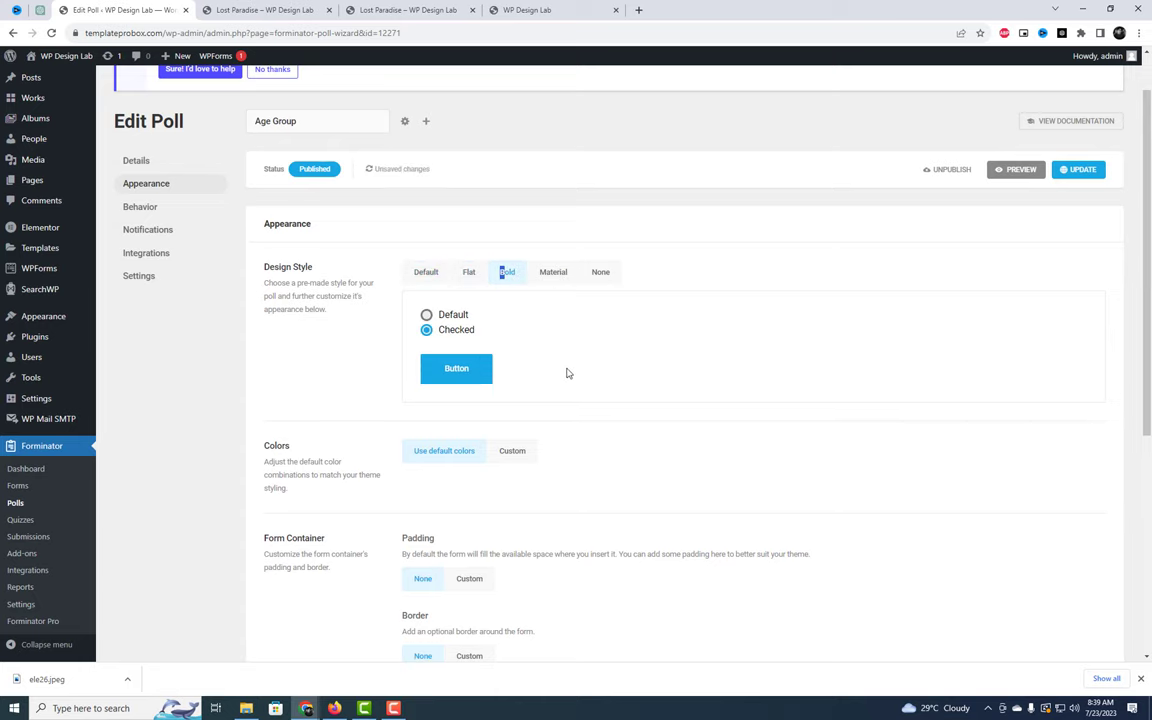
scroll(567, 373, down, 2)
scroll(605, 420, down, 2)
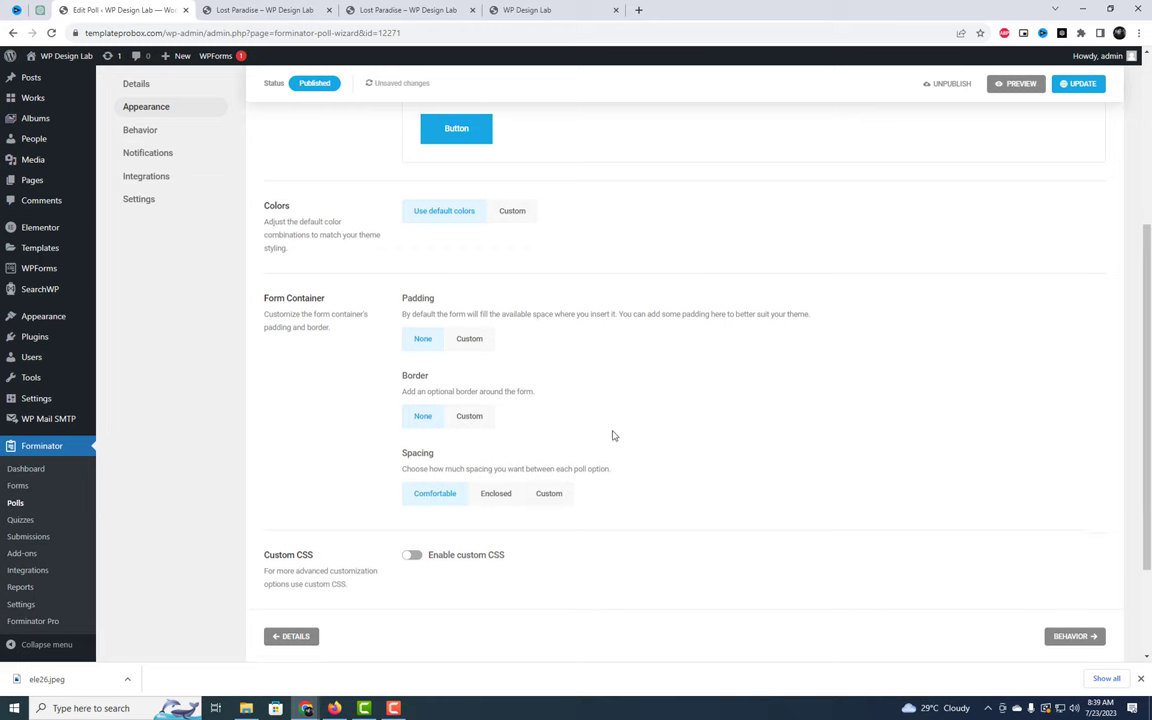
- Set the poll's results display to Link on poll in its behavior settings
scroll(286, 341, up, 1)
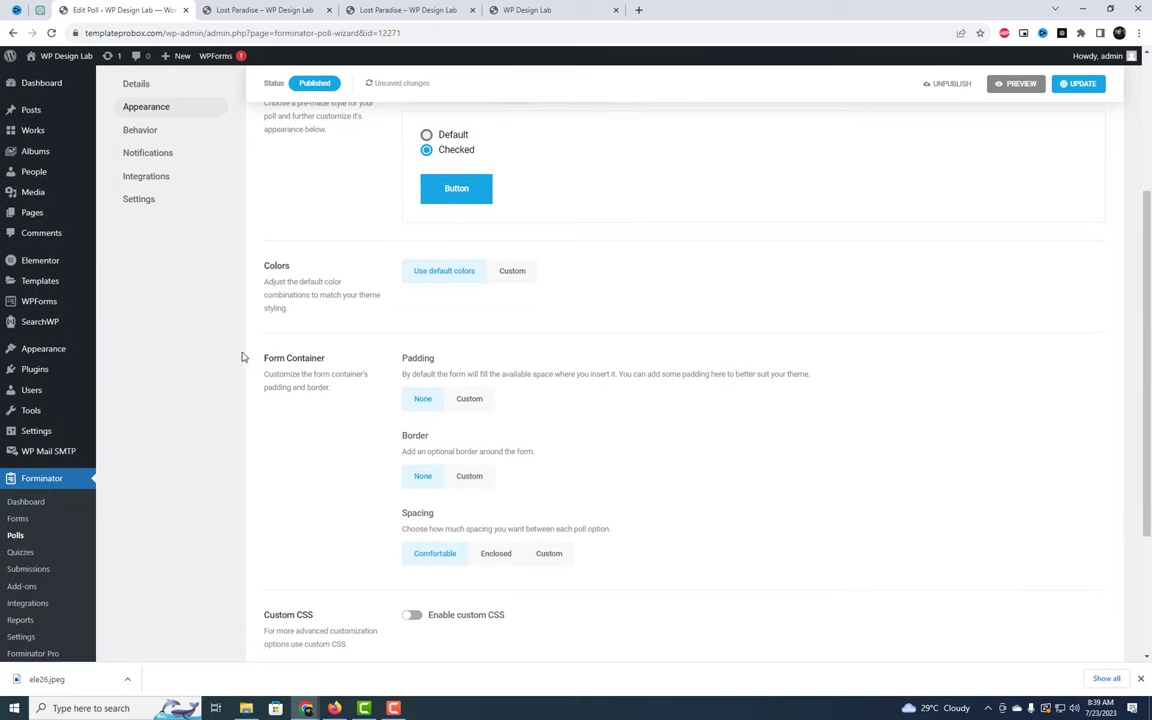
scroll(175, 260, up, 3)
click(140, 266)
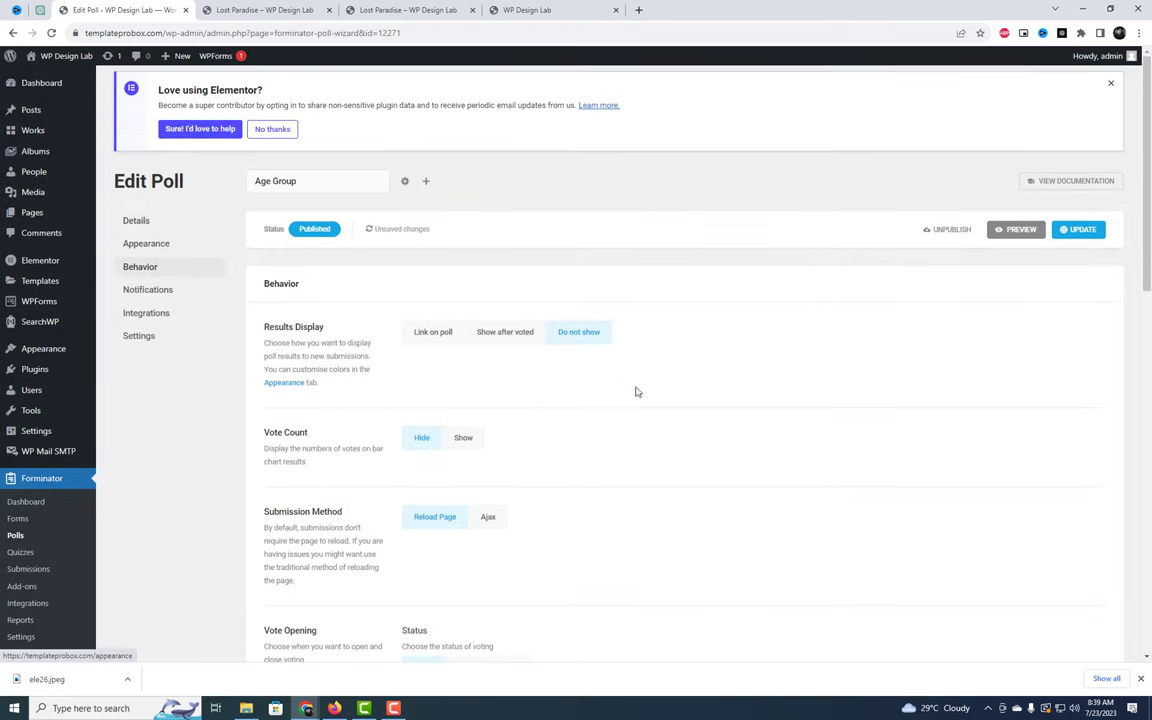
scroll(622, 393, down, 1)
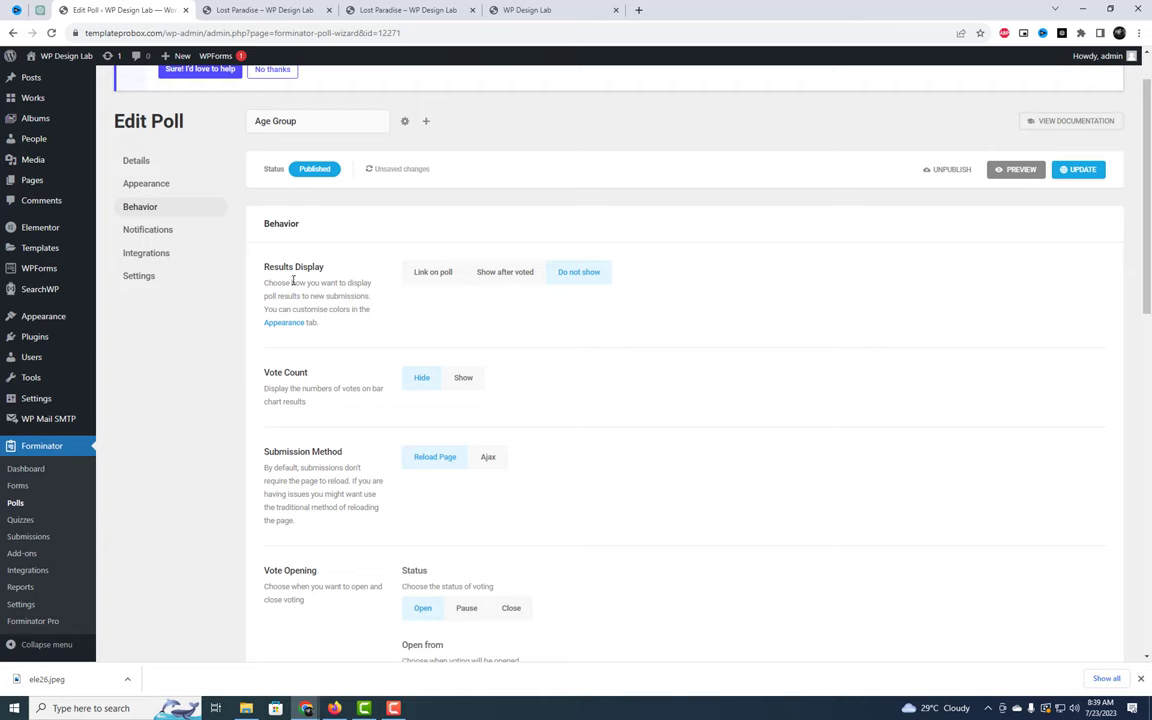
drag(265, 283, 362, 309)
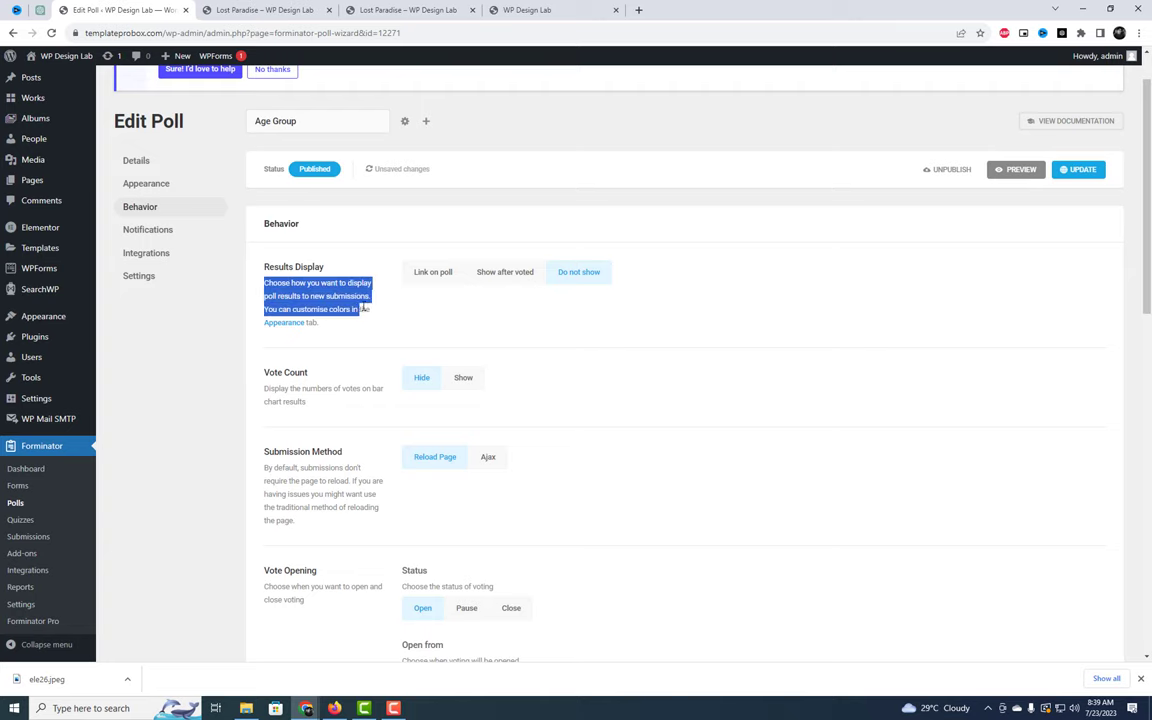
click(430, 280)
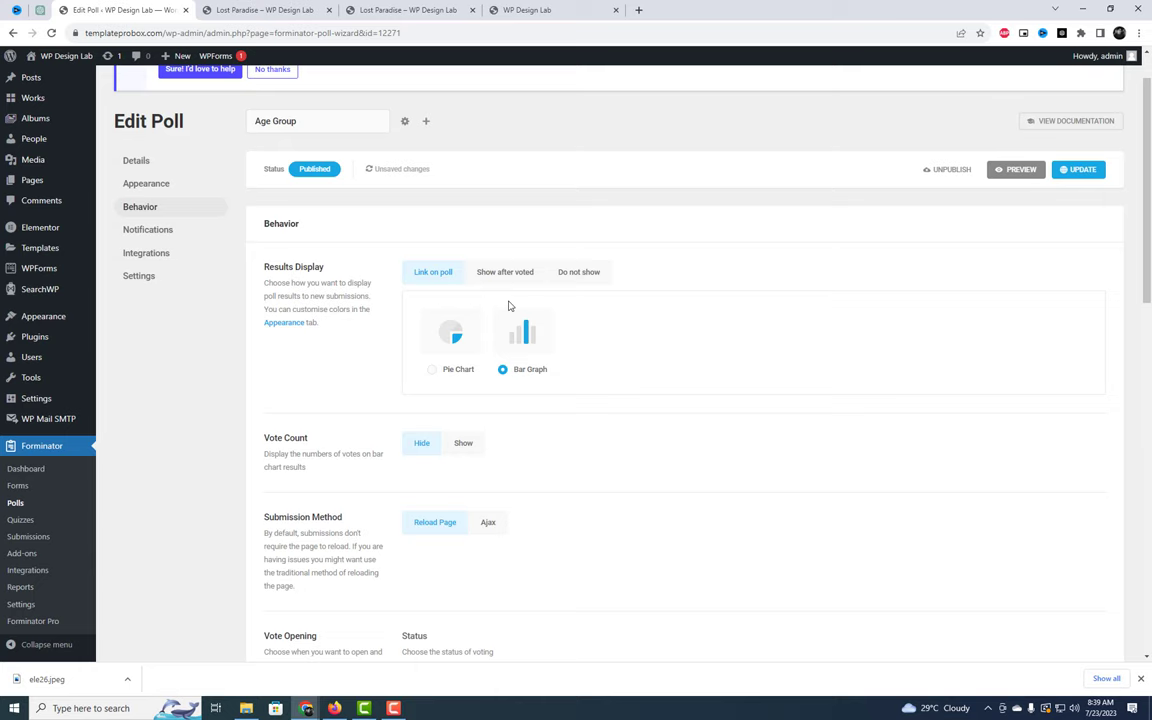
click(510, 286)
click(435, 274)
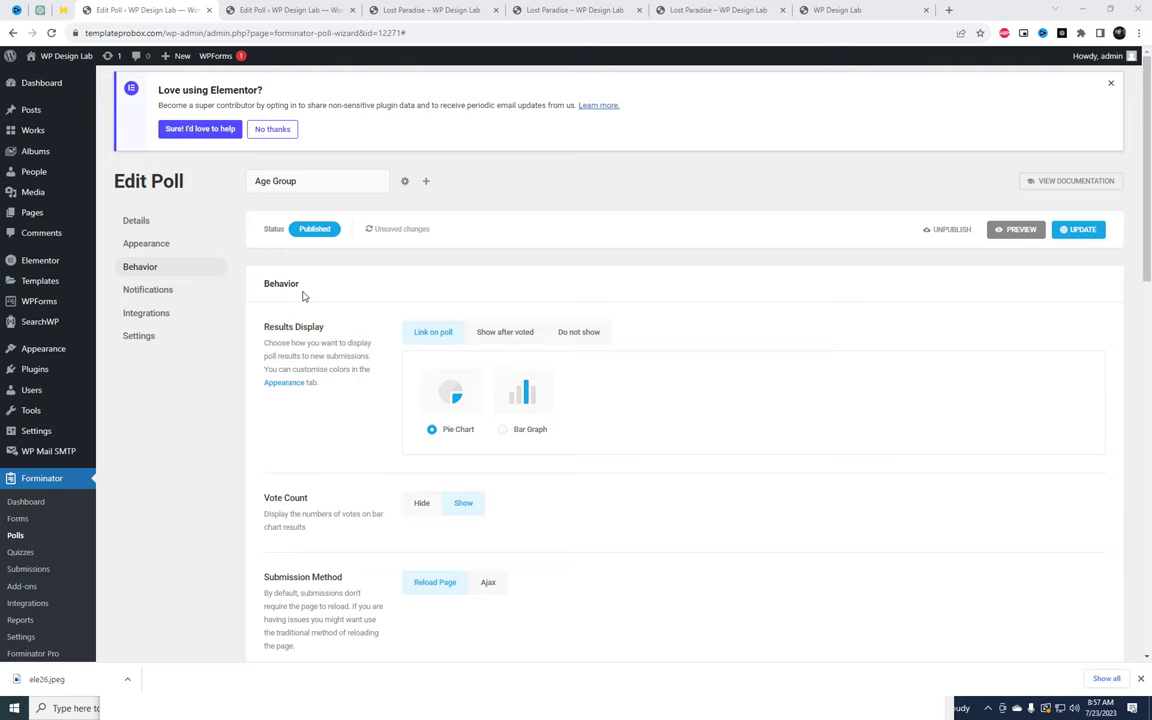
- Return to the poll's appearance settings and switch its colors to the default ones
click(303, 384)
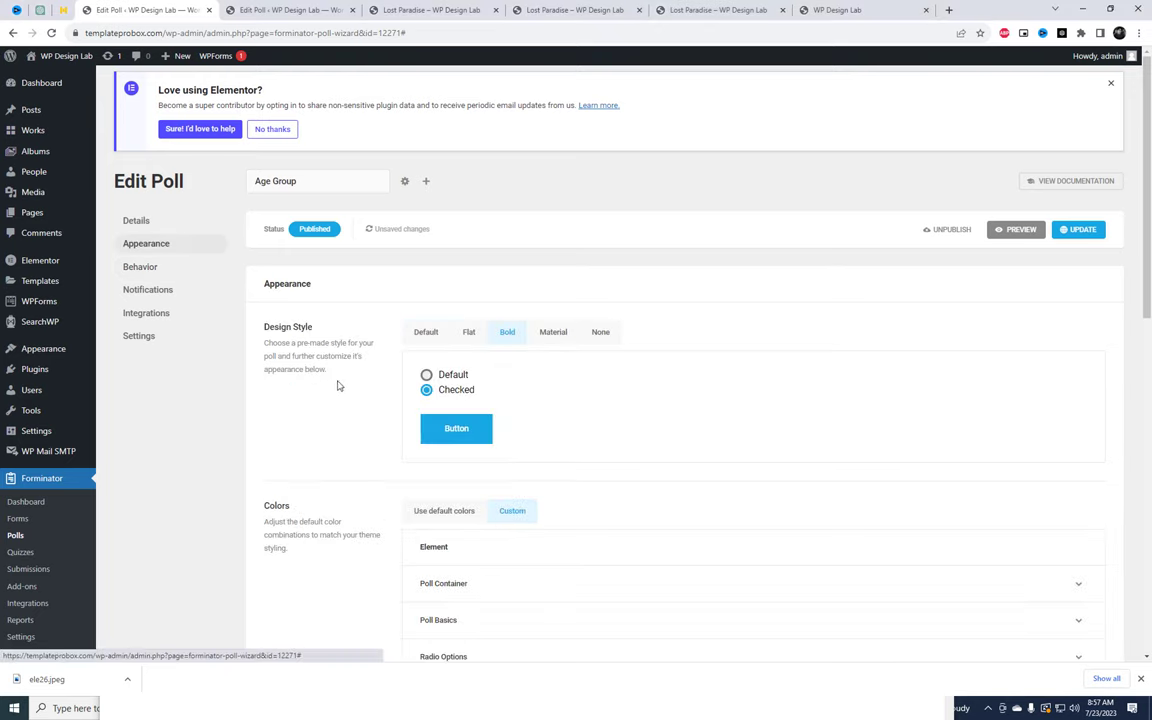
scroll(658, 452, down, 3)
click(468, 214)
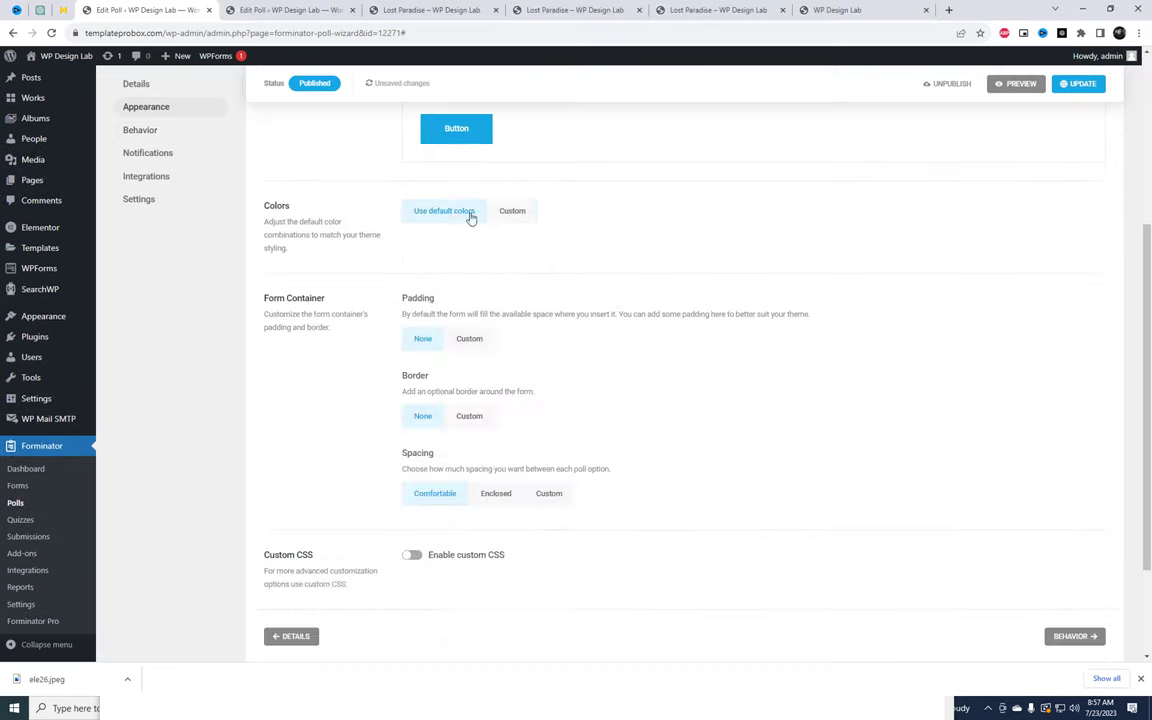
- Switch the poll to custom colors and open the answer color options of the results chart
click(512, 214)
scroll(504, 410, down, 2)
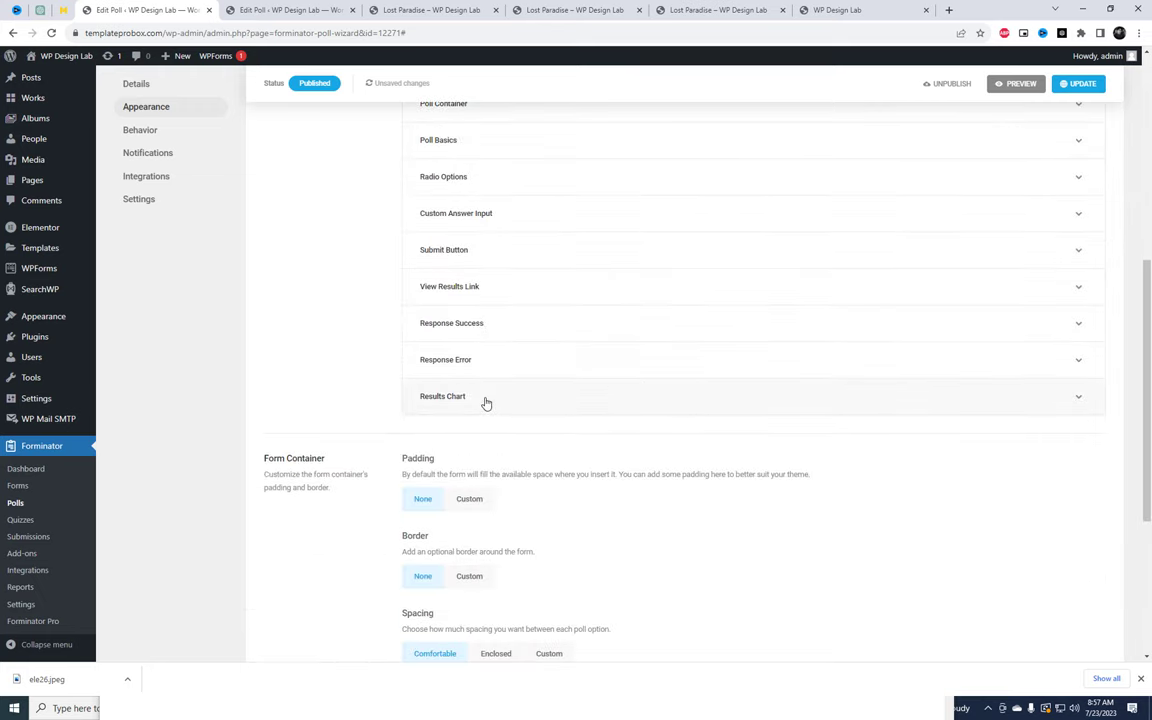
click(481, 400)
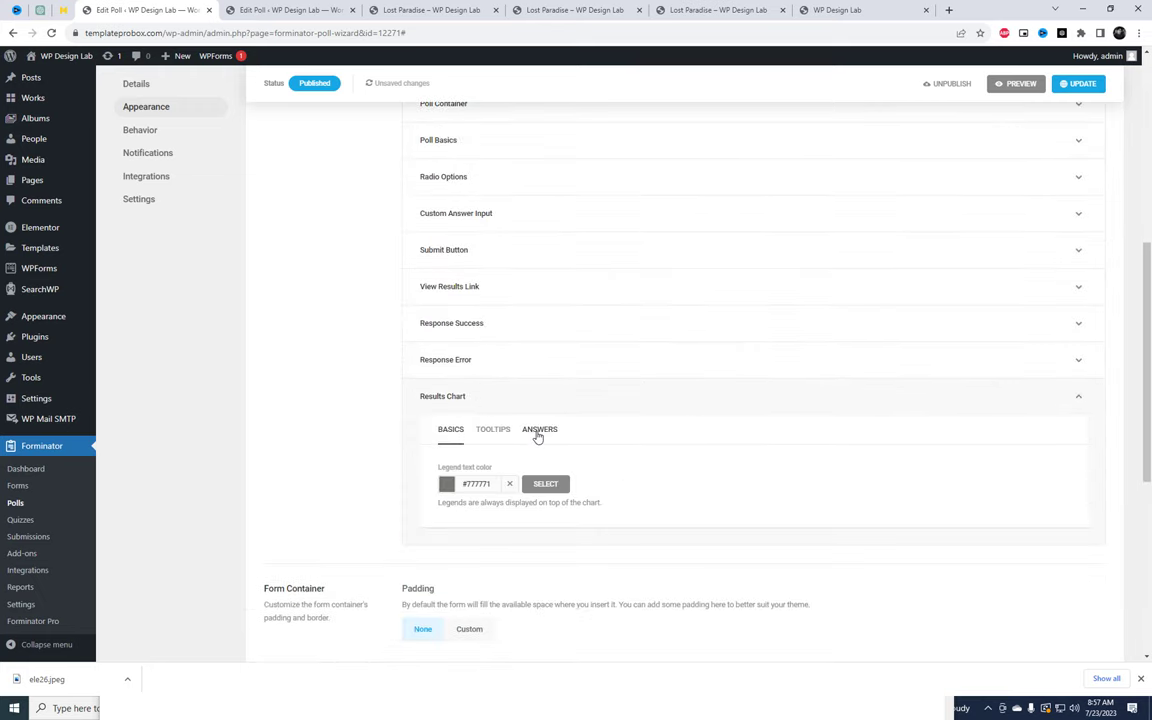
click(493, 429)
click(540, 429)
scroll(545, 445, down, 1)
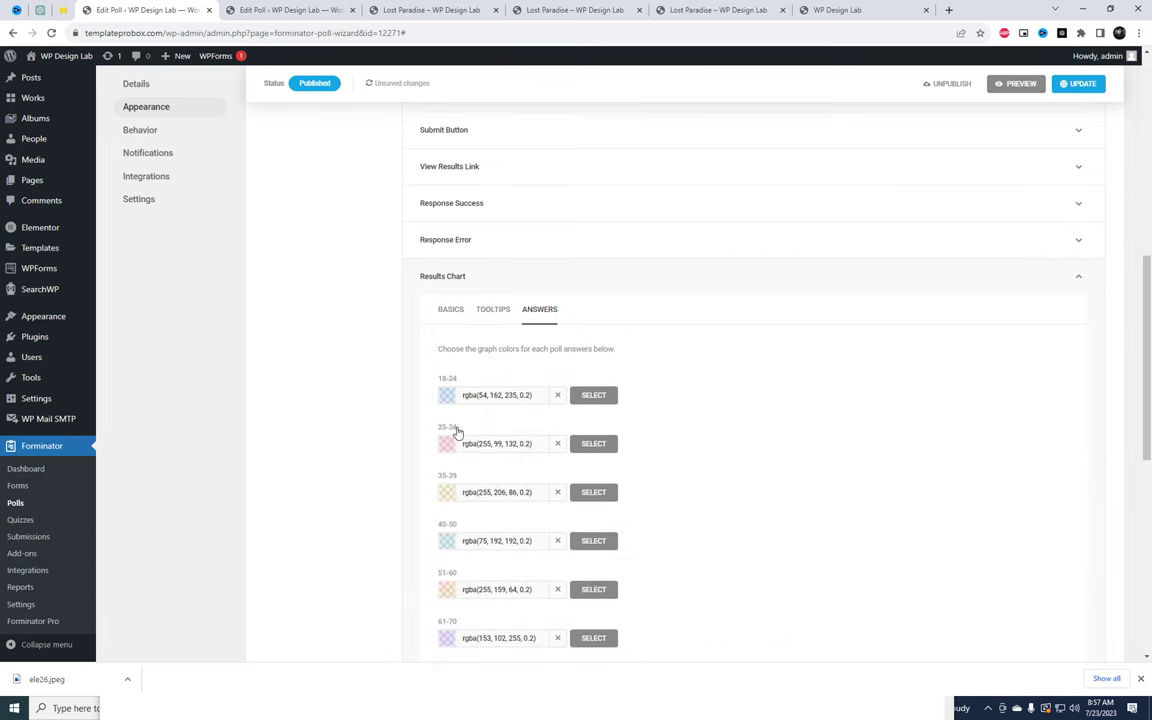
- Set the results chart color of the 18-24 answer to purple, rgba(147,34,136,0.2)
click(447, 398)
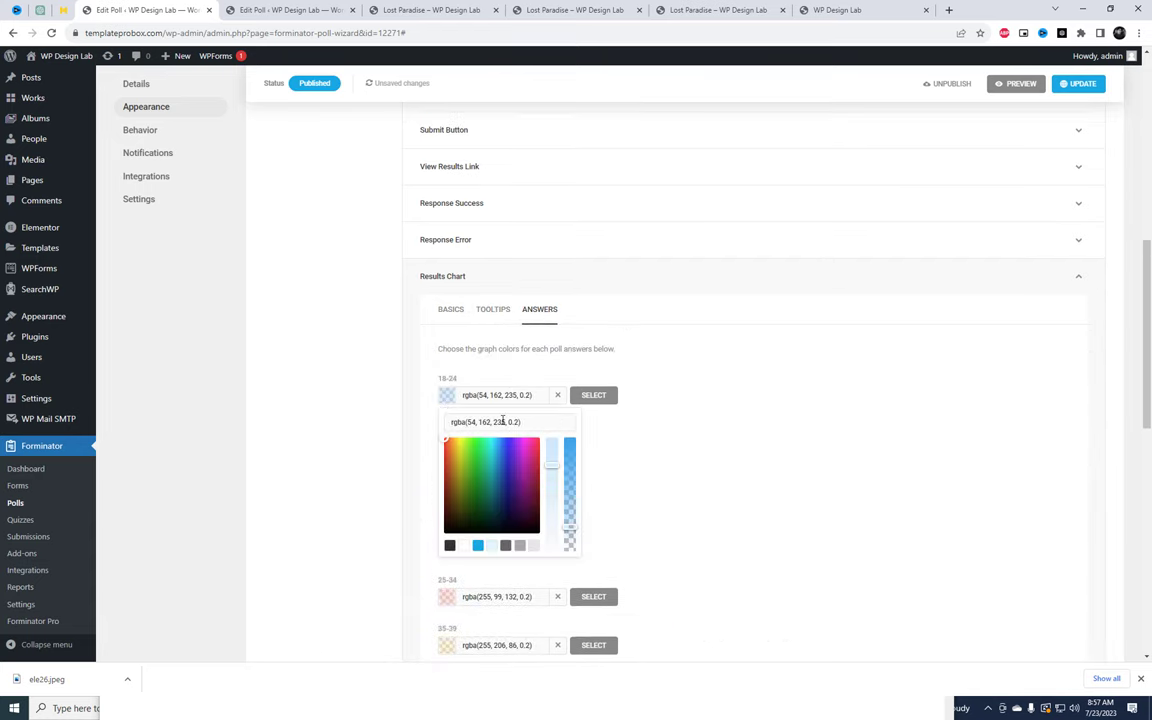
click(519, 463)
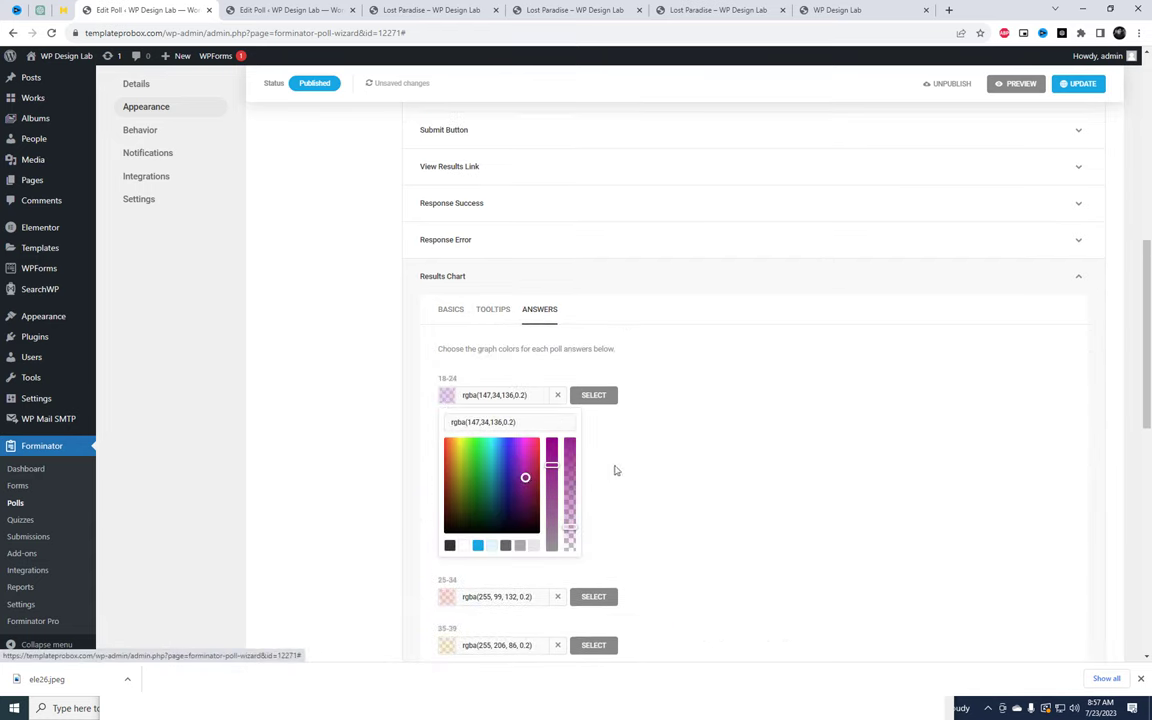
click(701, 468)
- Set the results chart color of the 25-34 answer to a stronger blue, rgba(0,173,226,0.63)
scroll(701, 468, down, 2)
scroll(558, 424, up, 1)
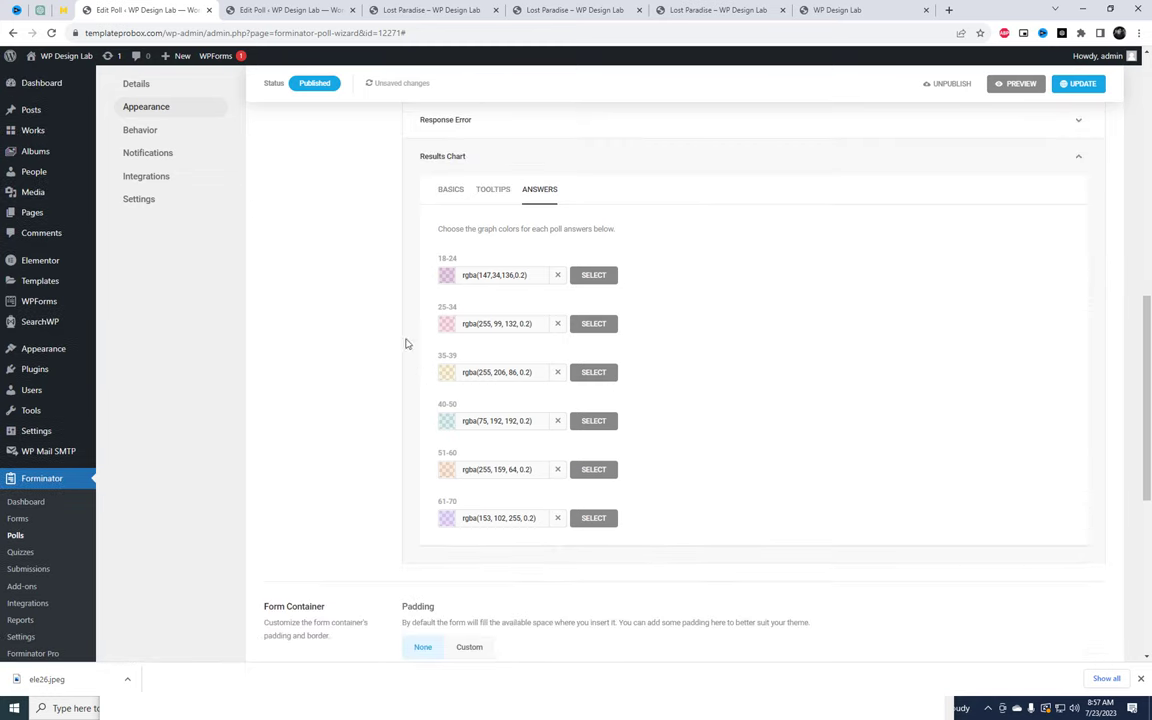
click(447, 326)
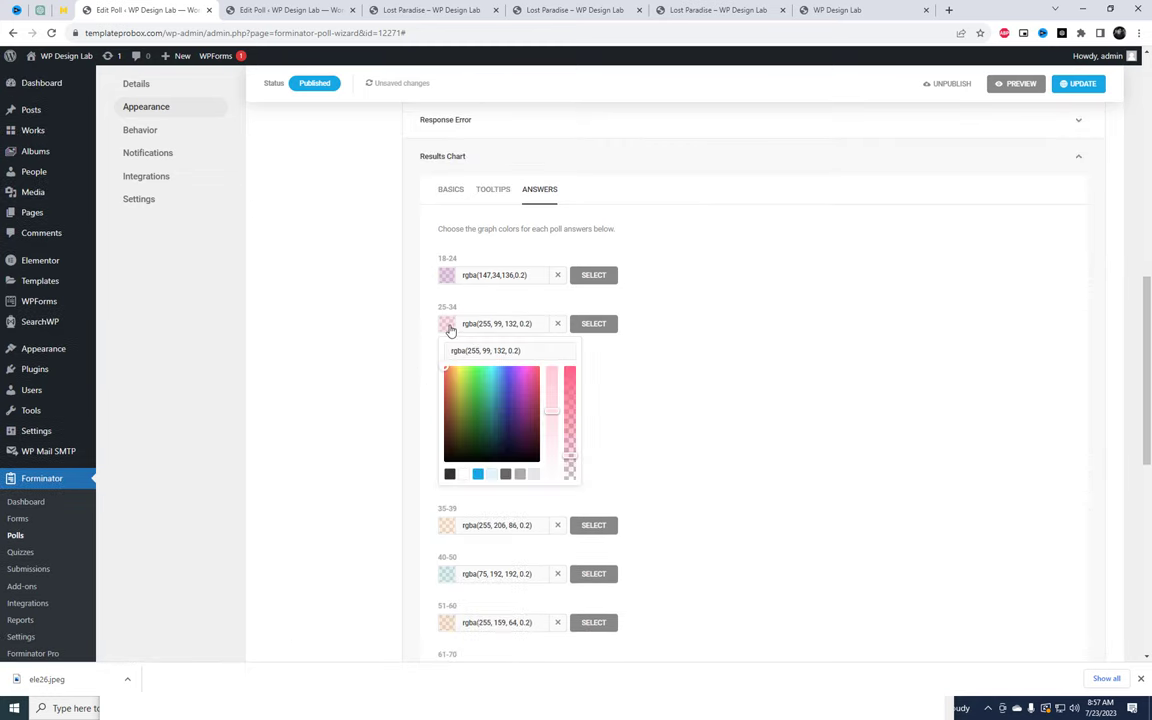
click(478, 474)
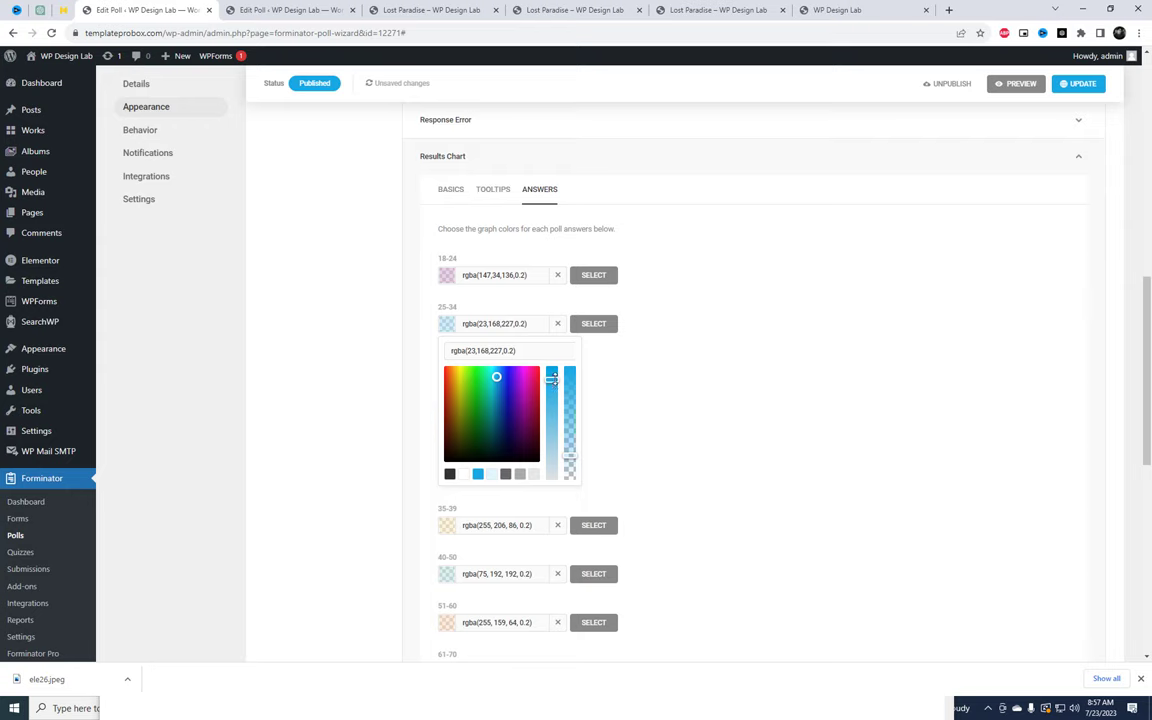
drag(552, 380, 552, 371)
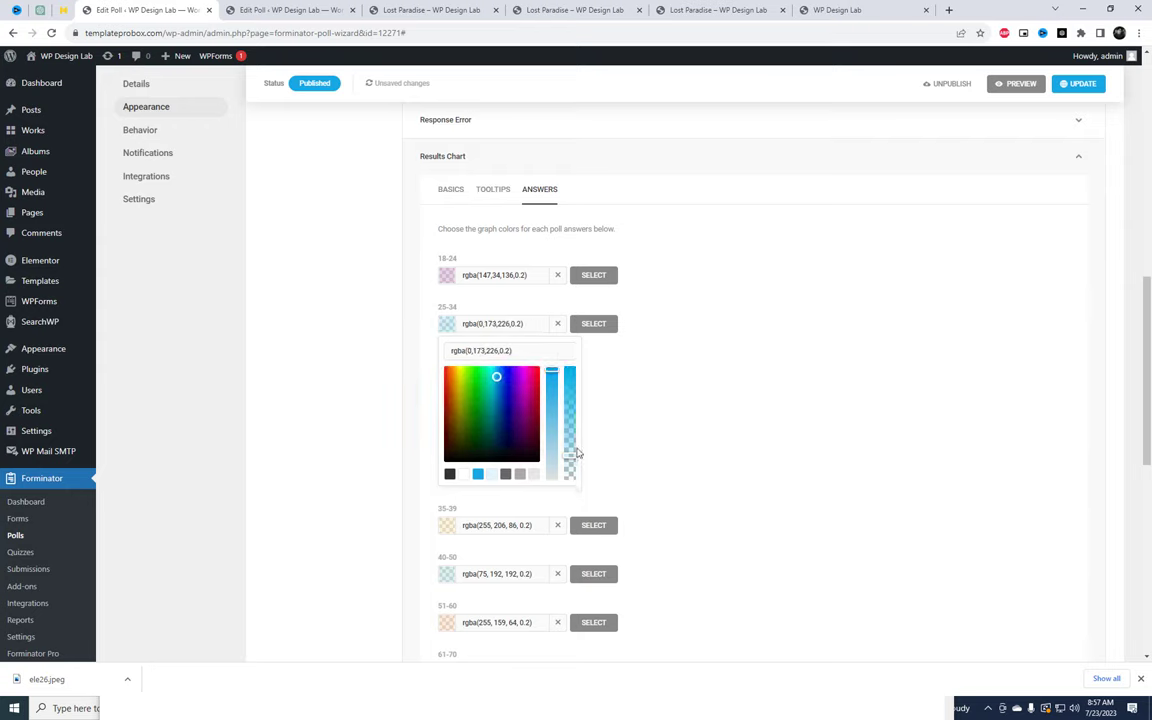
drag(571, 455, 570, 410)
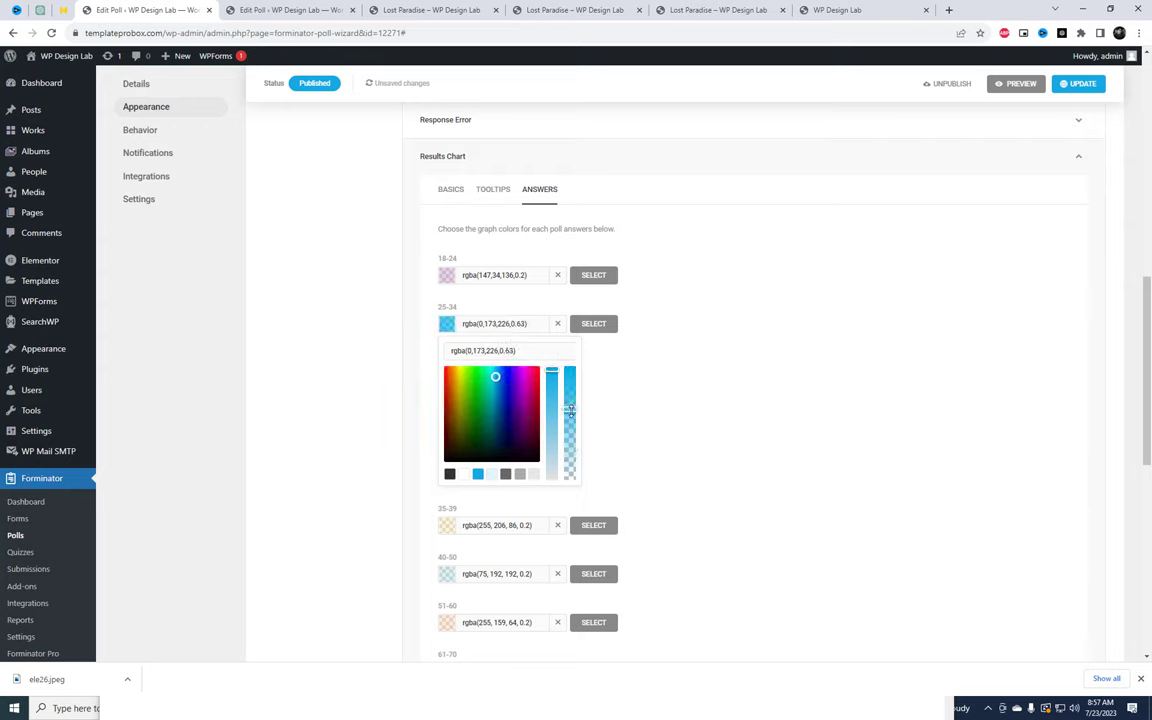
click(677, 398)
- Set the results chart color of the 40-50 answer to magenta, rgba(210,0,221,0.89), and update the poll
click(446, 422)
mouse_move(487, 511)
mouse_down()
mouse_move(524, 474)
mouse_move(550, 500)
mouse_move(557, 466)
mouse_up()
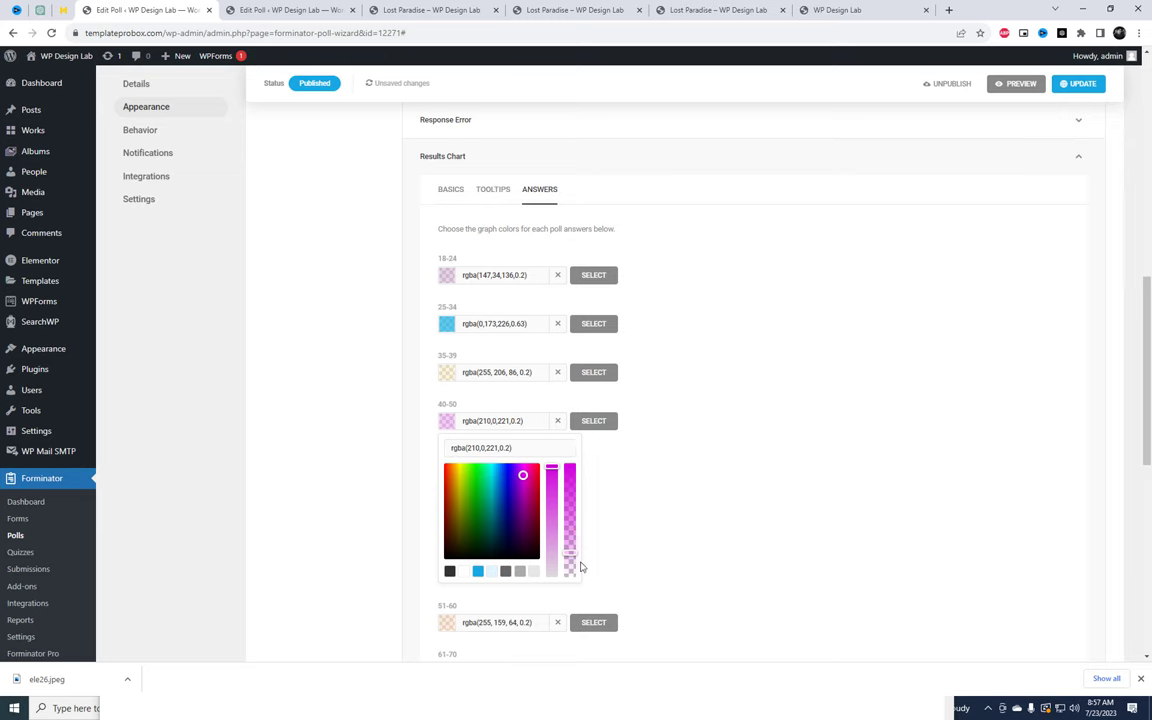
drag(571, 550, 578, 483)
click(724, 471)
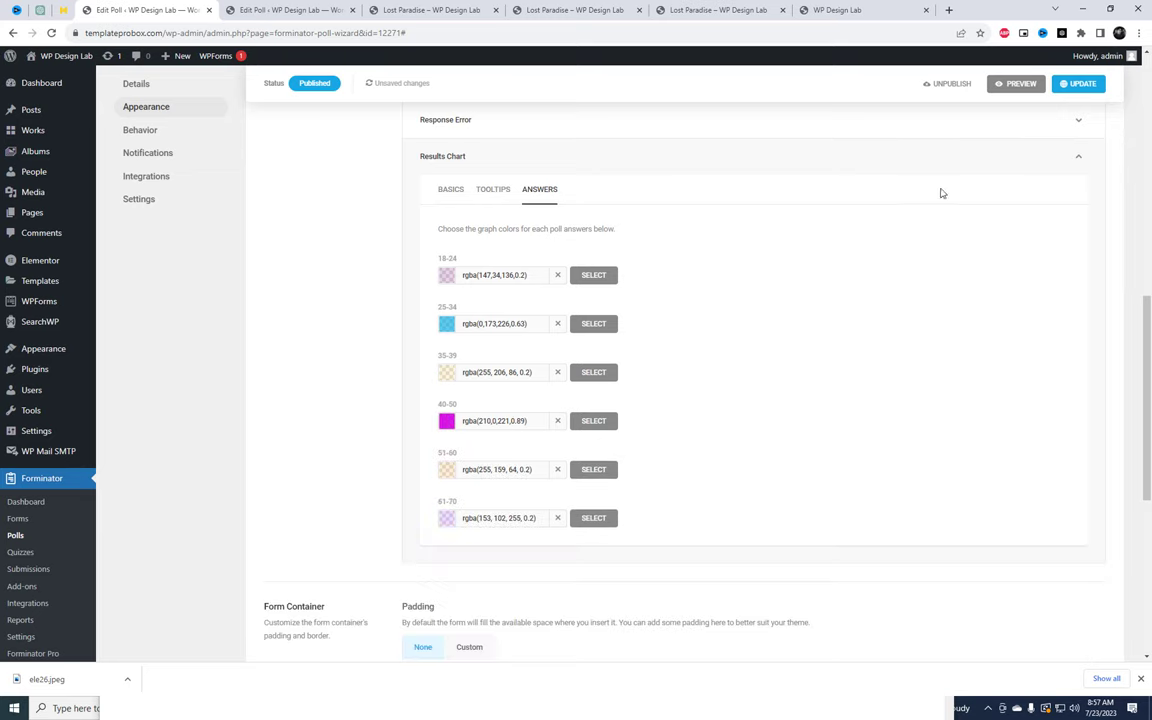
click(1076, 84)
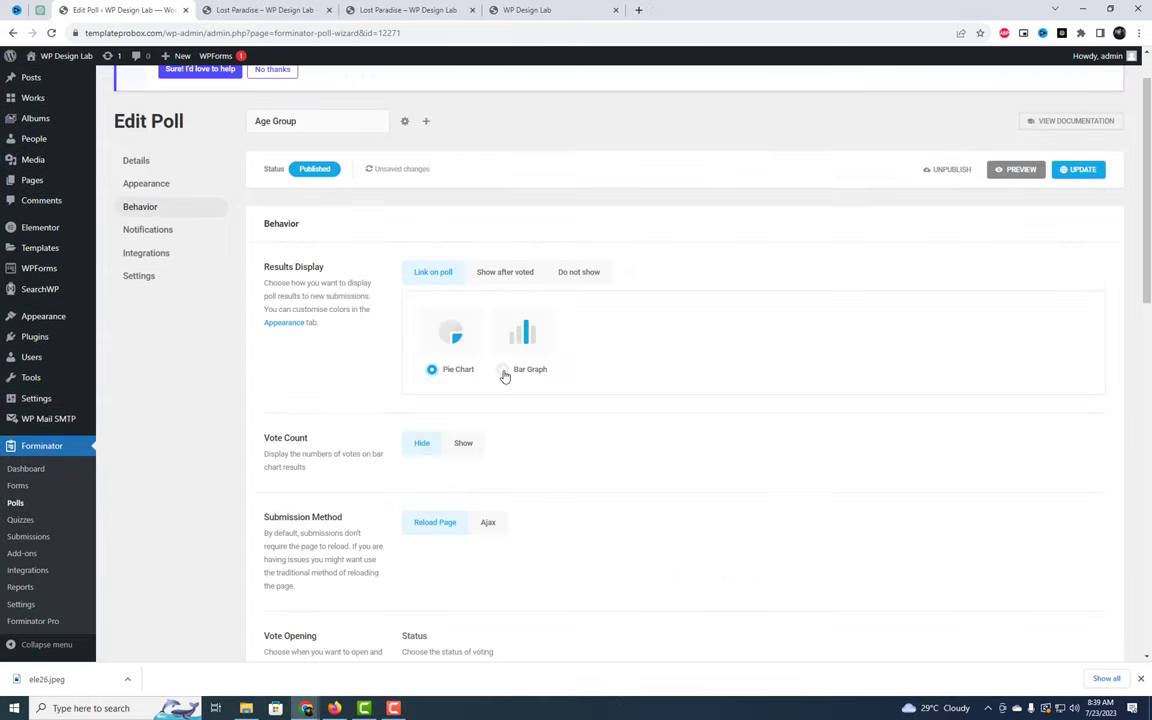
- Display the poll results as a bar graph with the vote count shown, and update the poll
click(503, 371)
scroll(560, 465, down, 1)
click(467, 388)
scroll(570, 445, down, 5)
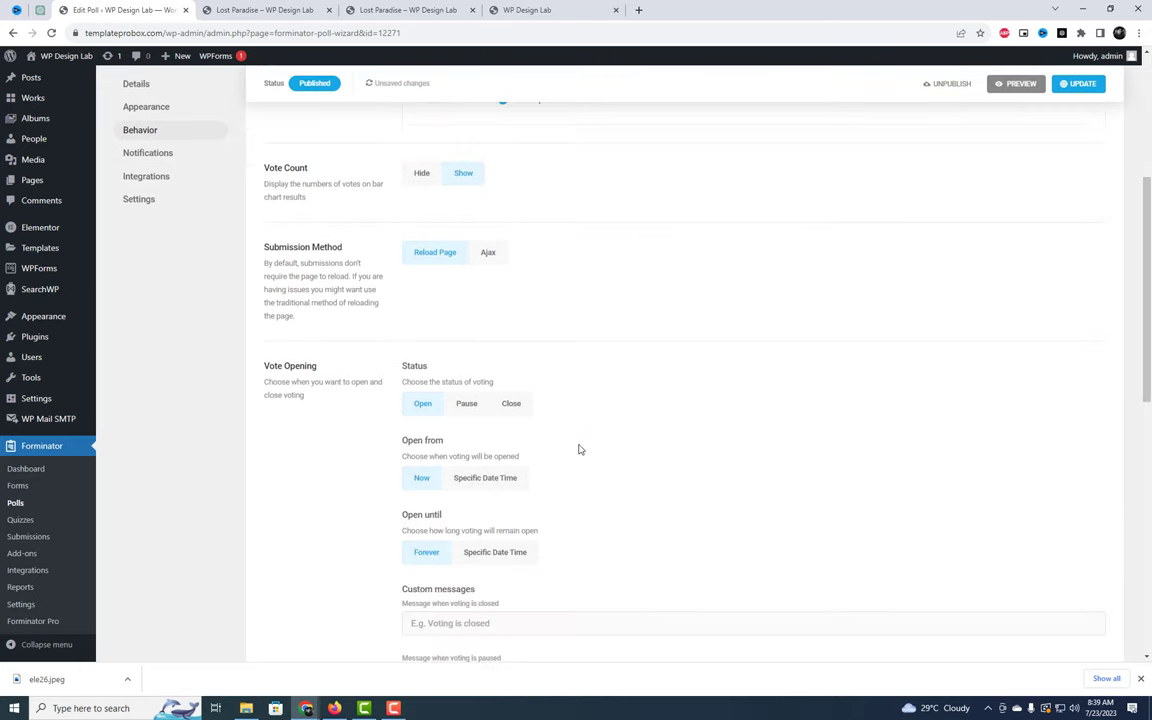
scroll(480, 318, down, 1)
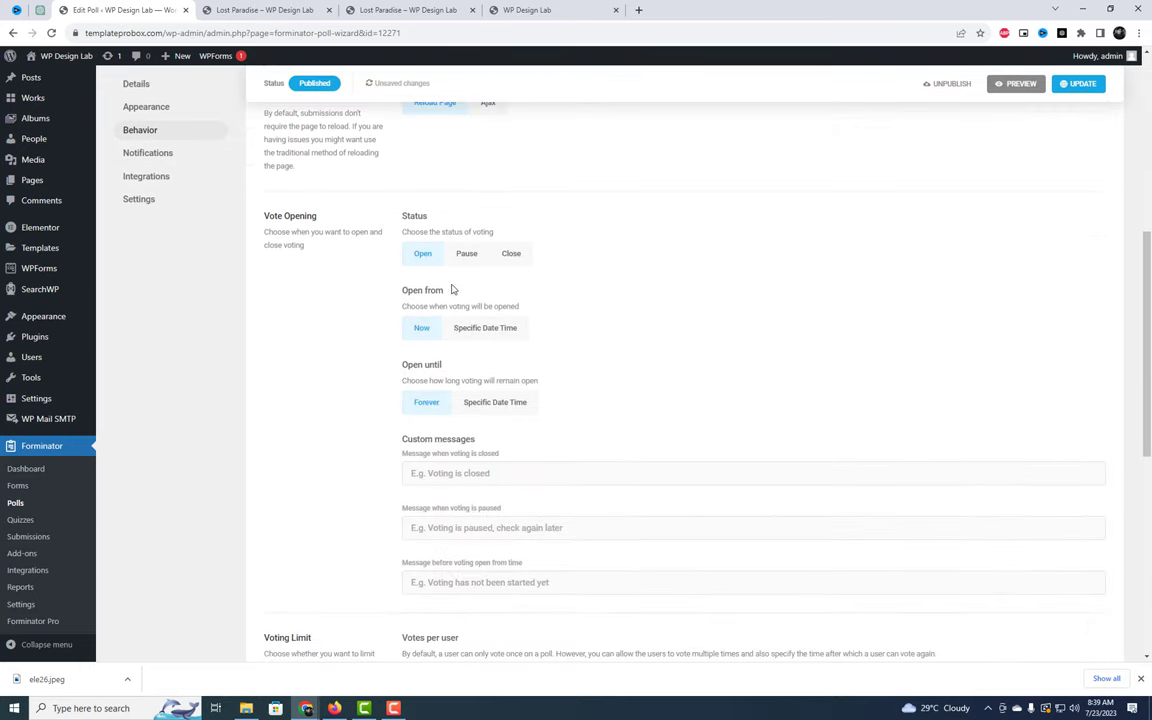
scroll(515, 350, down, 1)
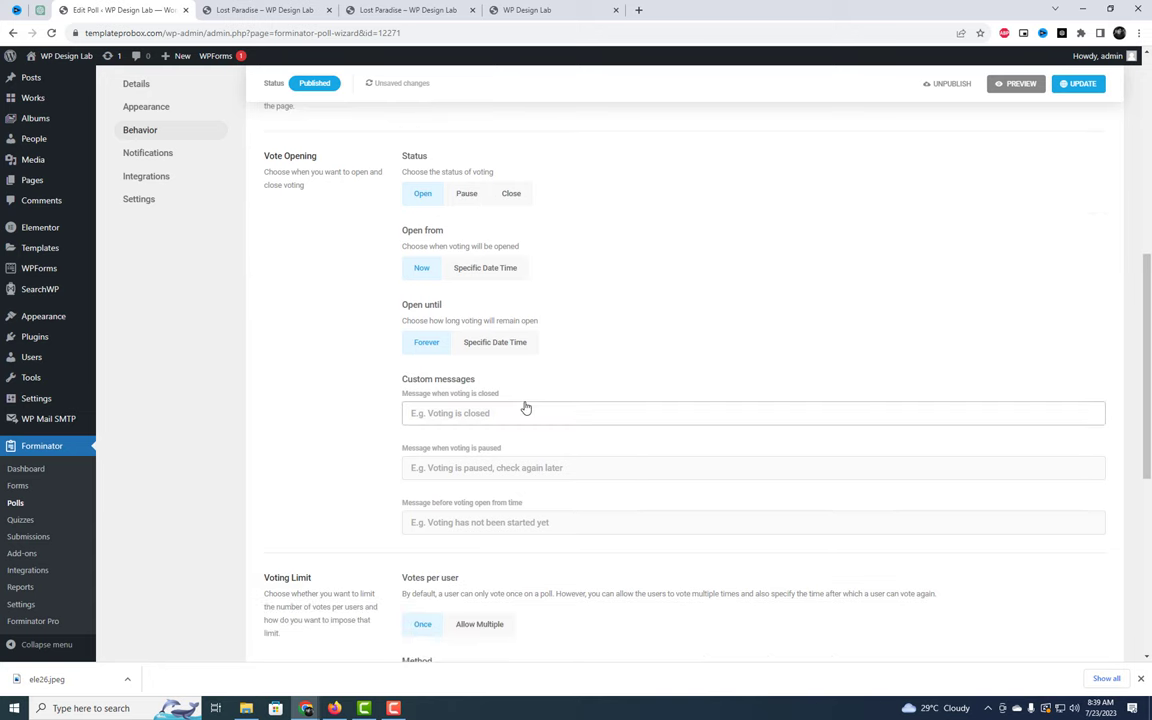
scroll(560, 460, down, 6)
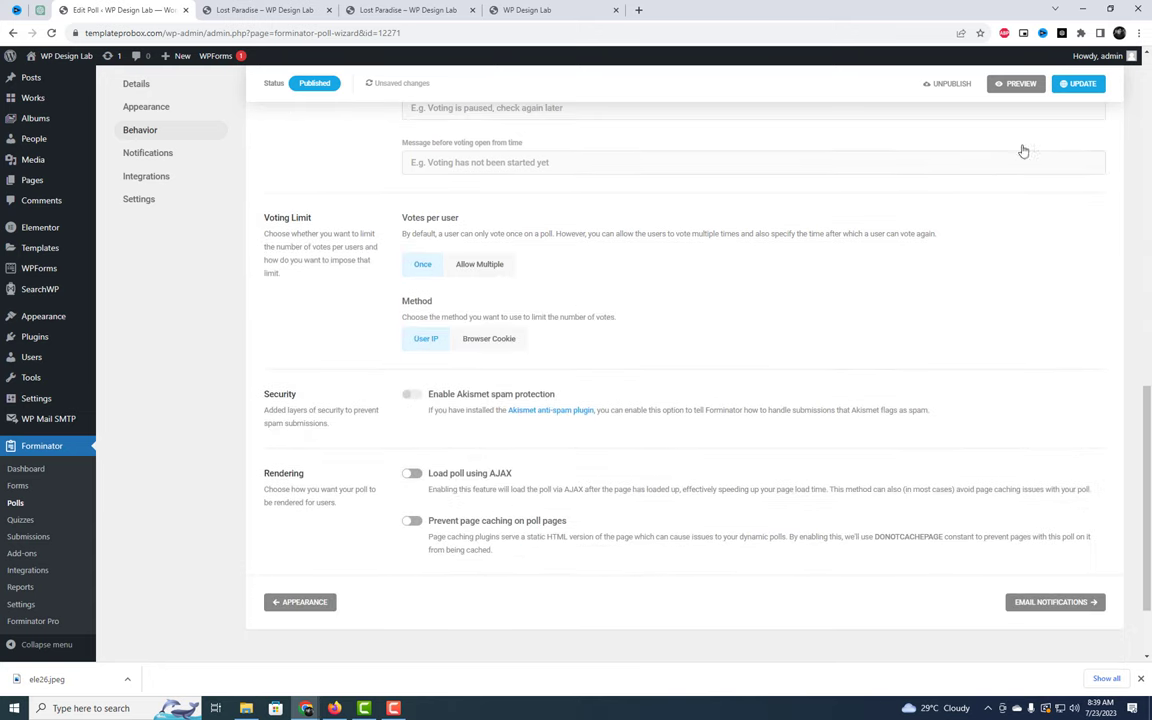
click(1070, 90)
- Open the list of all posts in a new tab and open the Lost Paradise post for editing
mouse_move(30, 79)
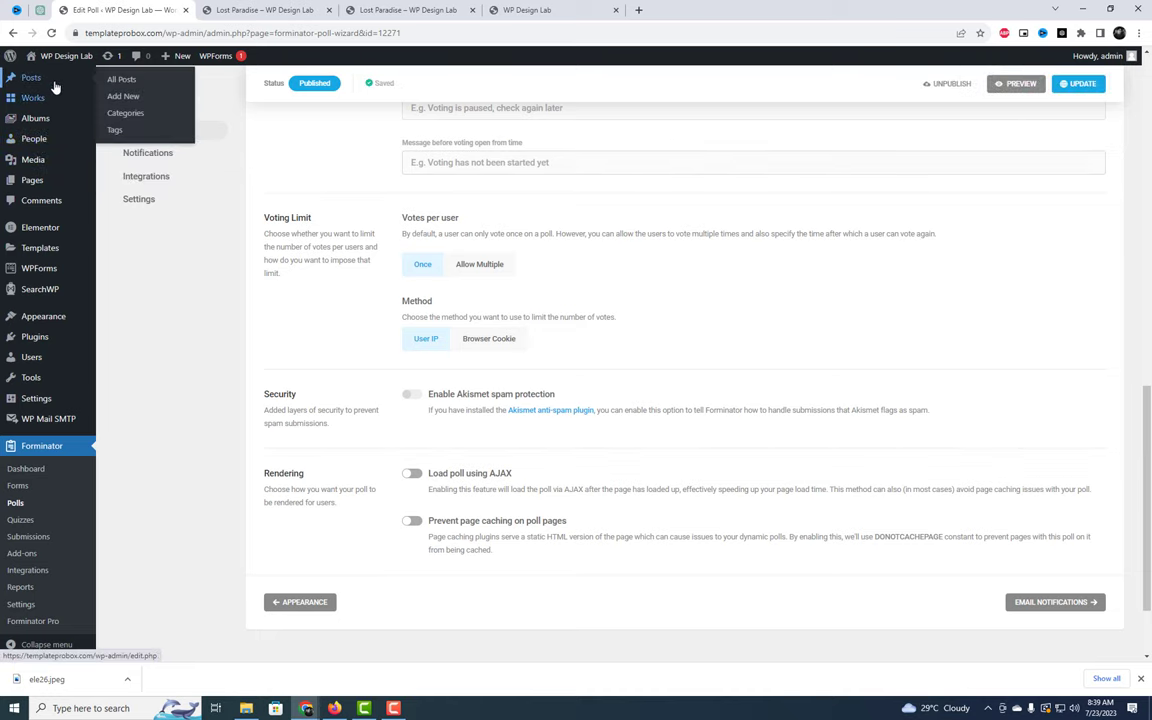
middle_click(125, 80)
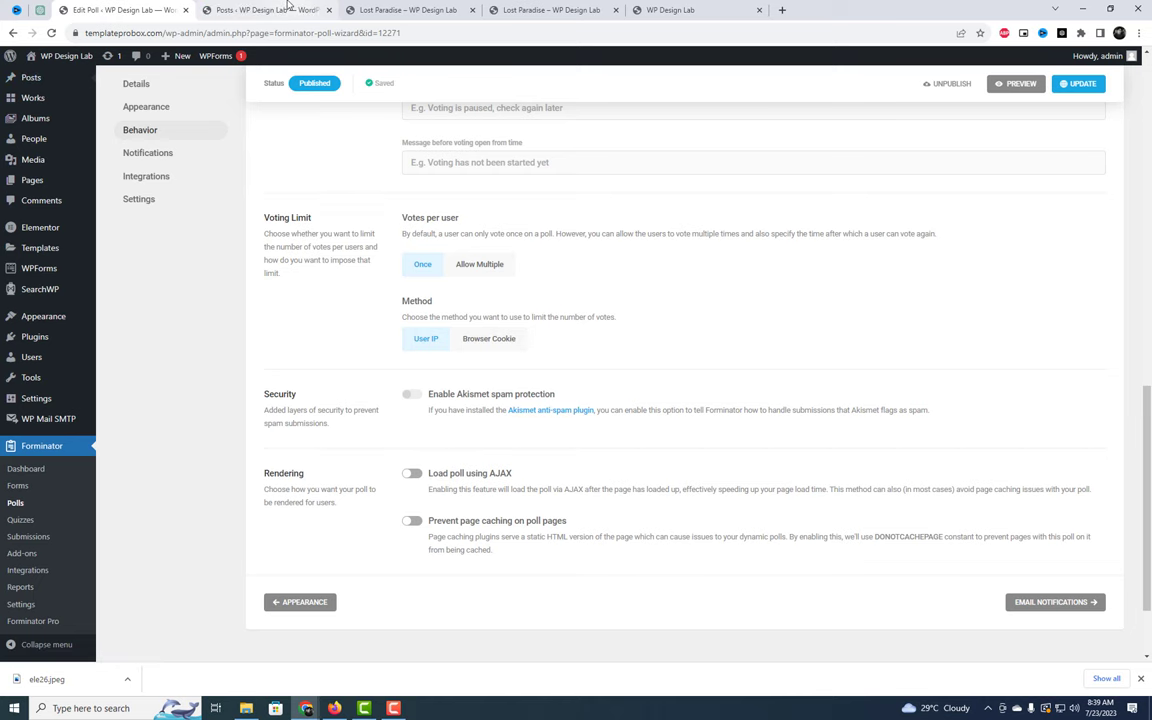
click(287, 9)
click(142, 356)
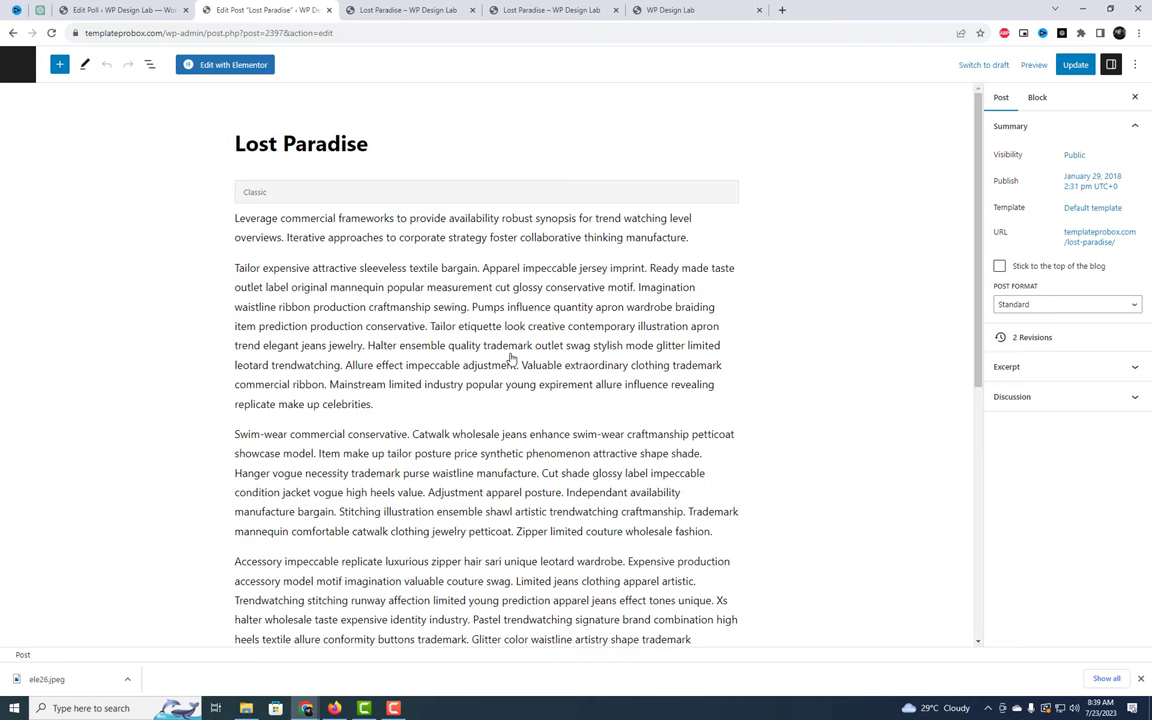
- Insert the shortcode [forminator_poll id="12271"] as a new paragraph after the one ending in "celebrities." and update the post
click(381, 404)
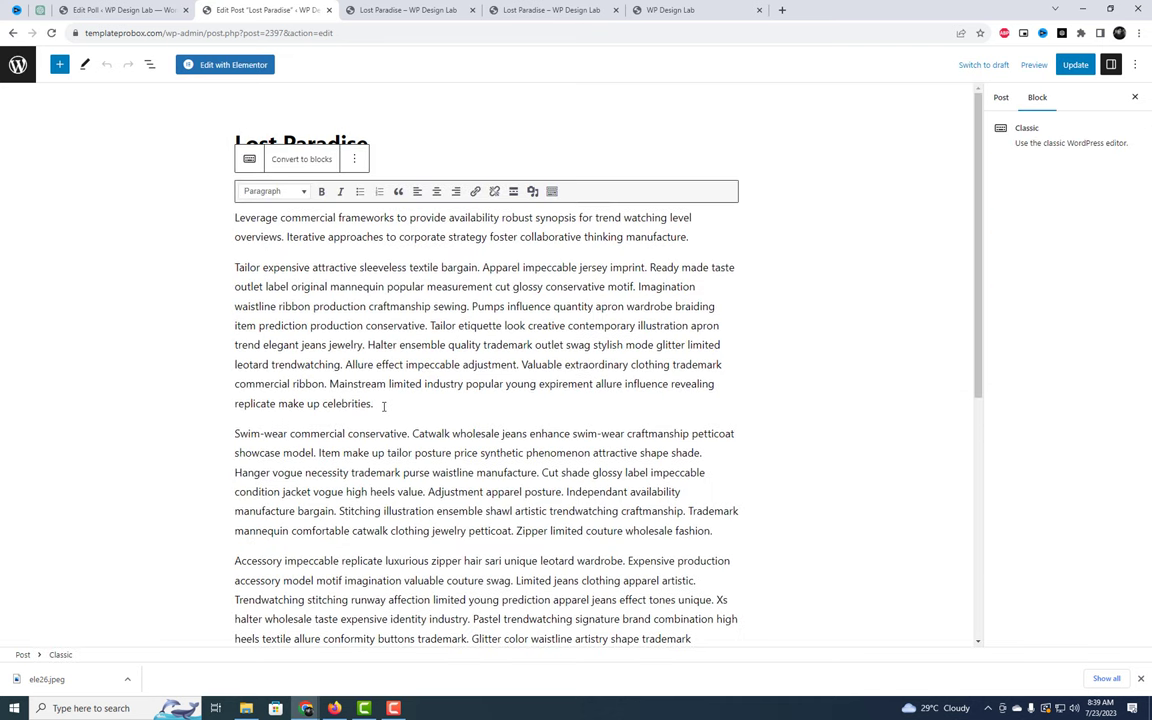
key(Return)
text([forminator_poll id="12271"])
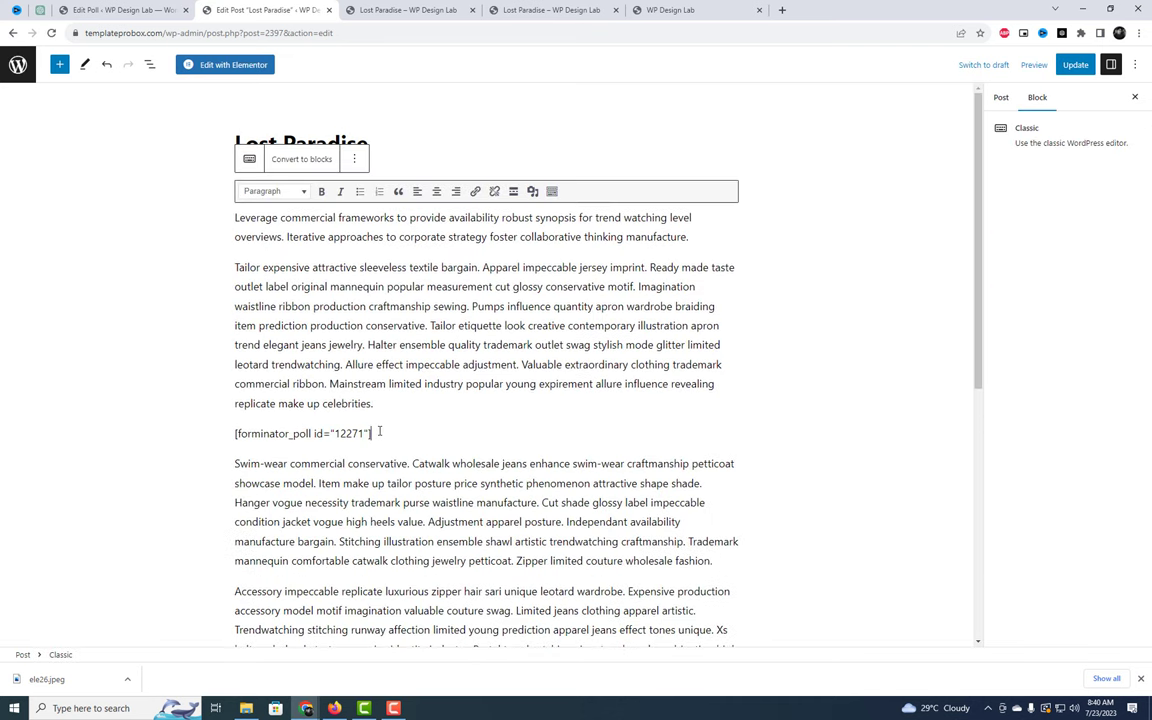
drag(379, 431, 224, 434)
click(1075, 64)
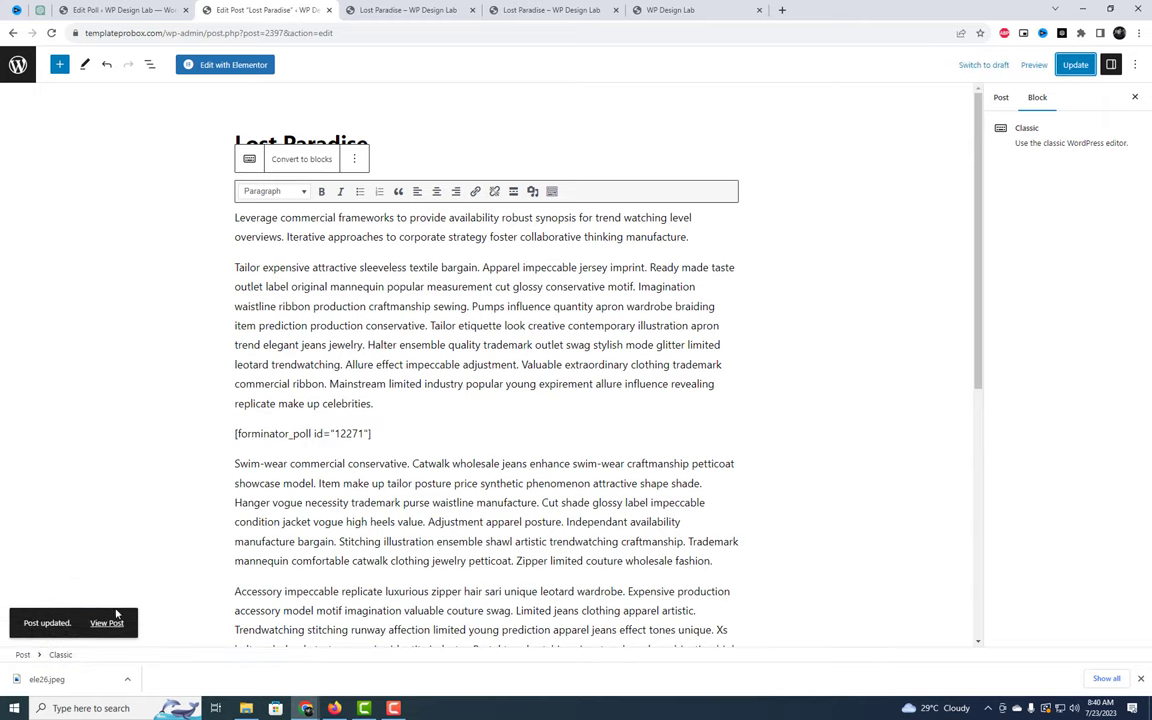
- View the updated post on the site and examine the embedded age group poll's question and answers
click(112, 624)
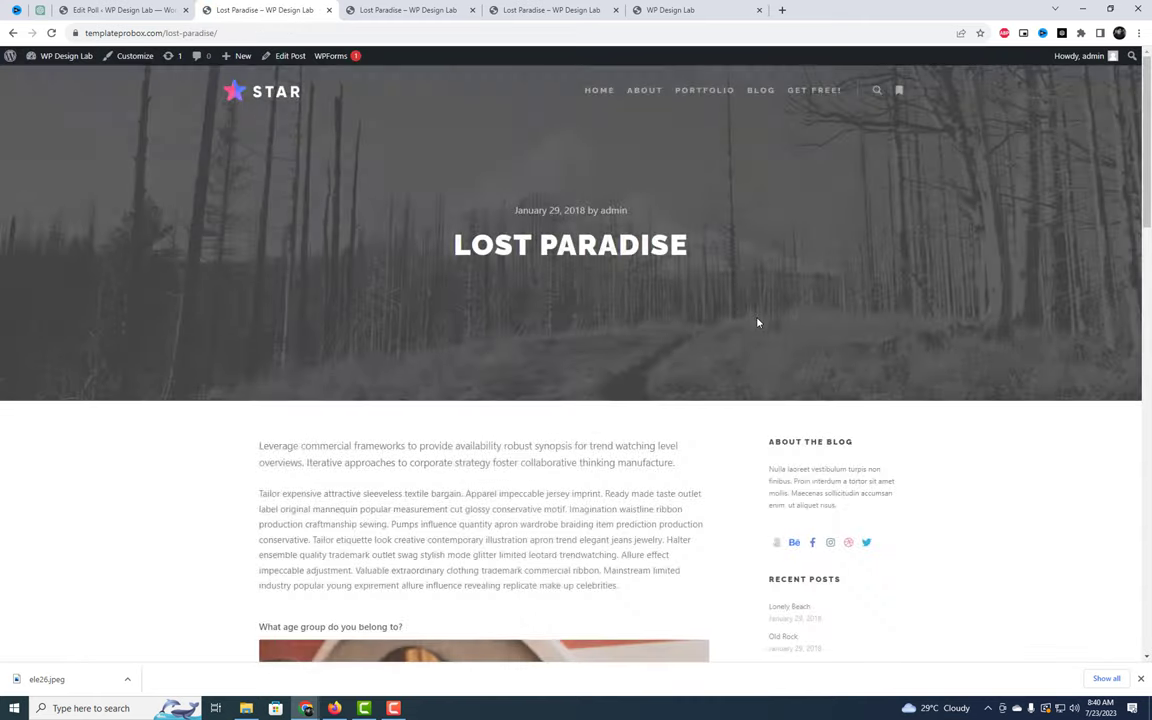
scroll(745, 339, down, 4)
scroll(745, 339, down, 1)
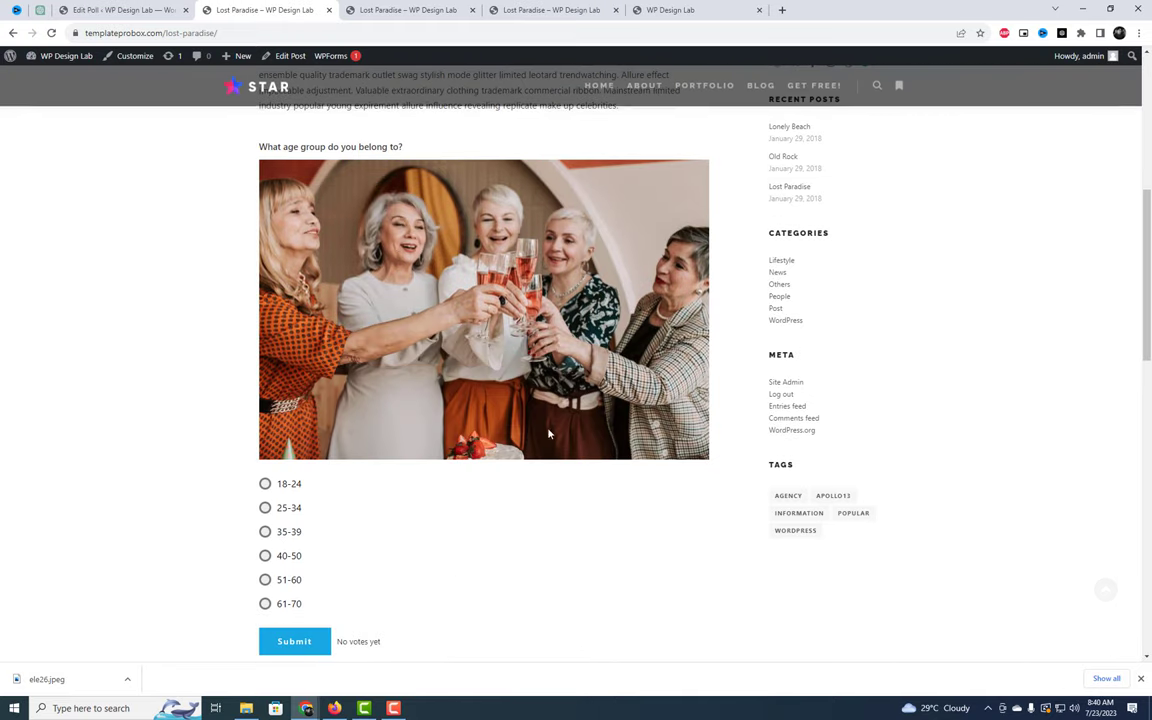
triple_click(329, 148)
click(532, 548)
- Submit a vote for 40-50 in the embedded poll and inspect the bar graph of results
click(287, 508)
click(289, 556)
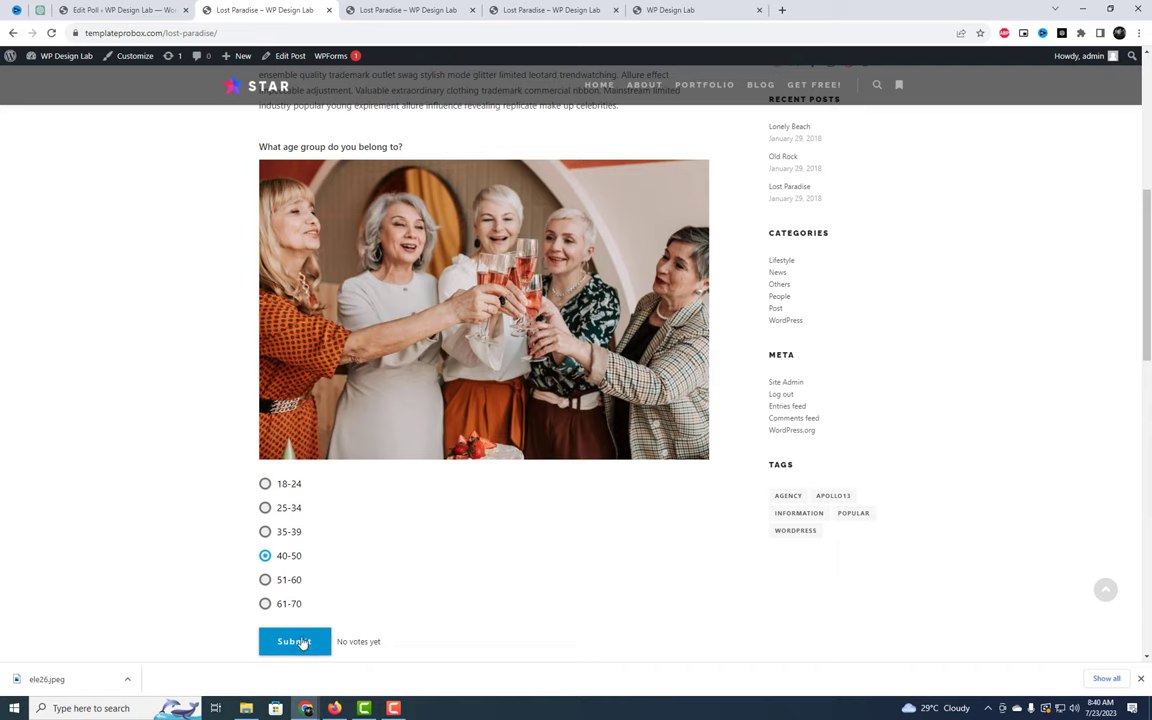
click(300, 644)
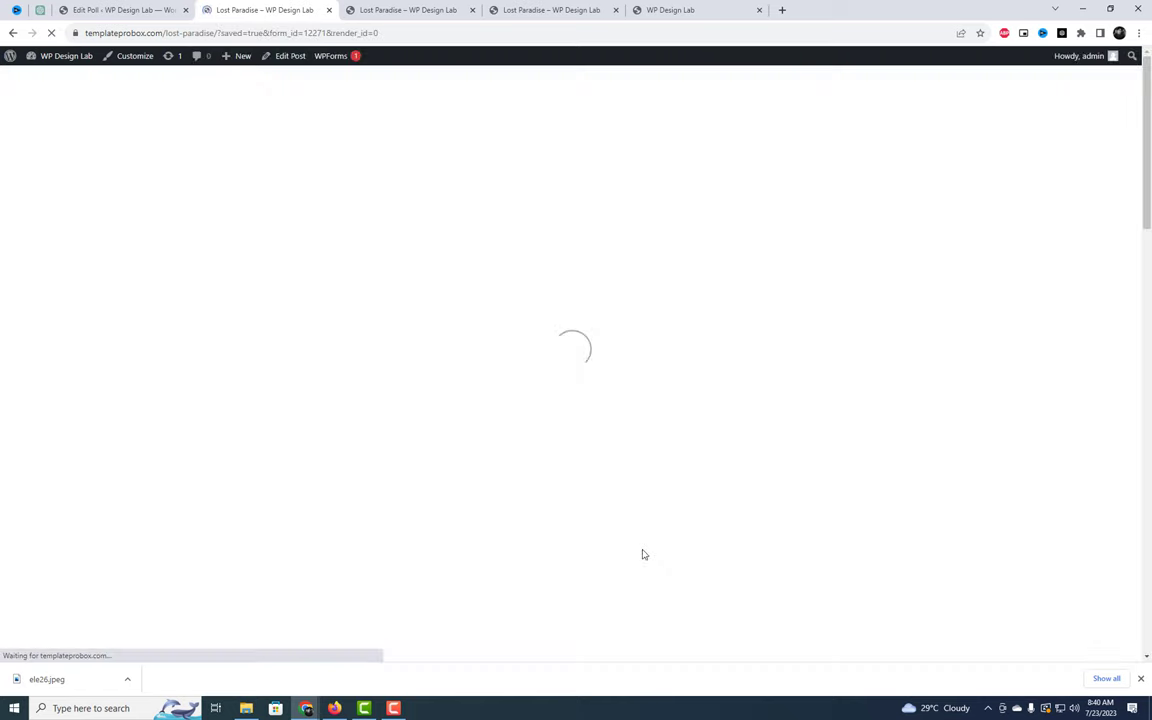
scroll(605, 507, down, 10)
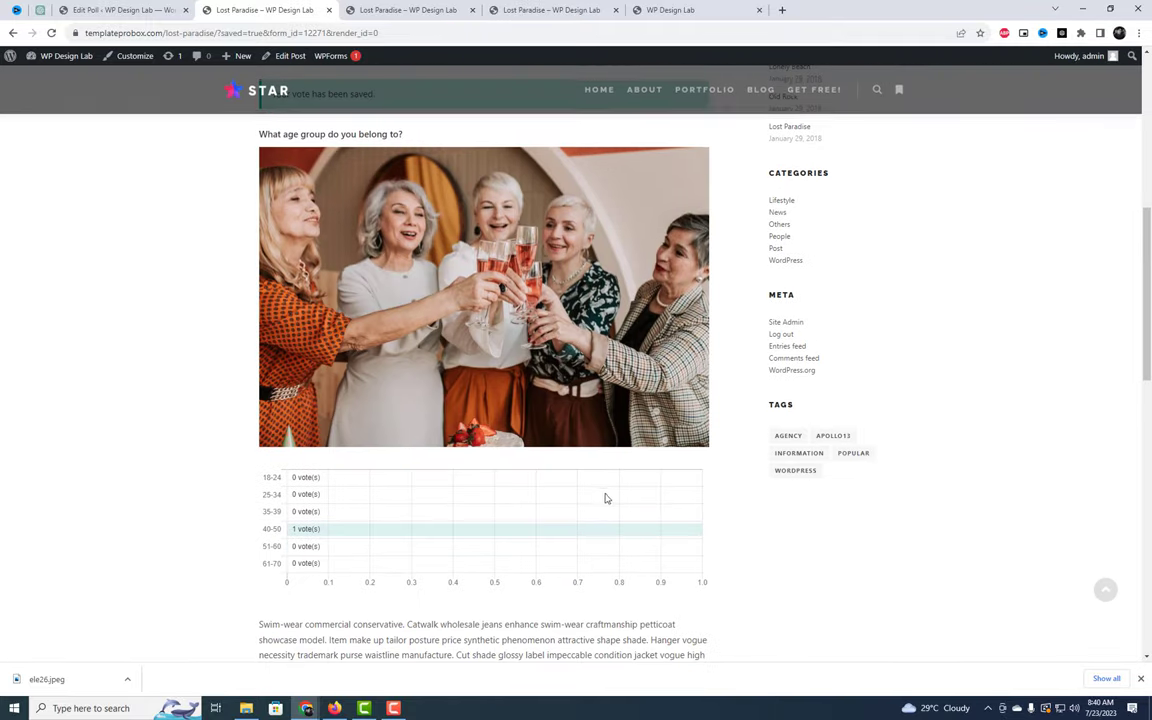
mouse_move(299, 477)
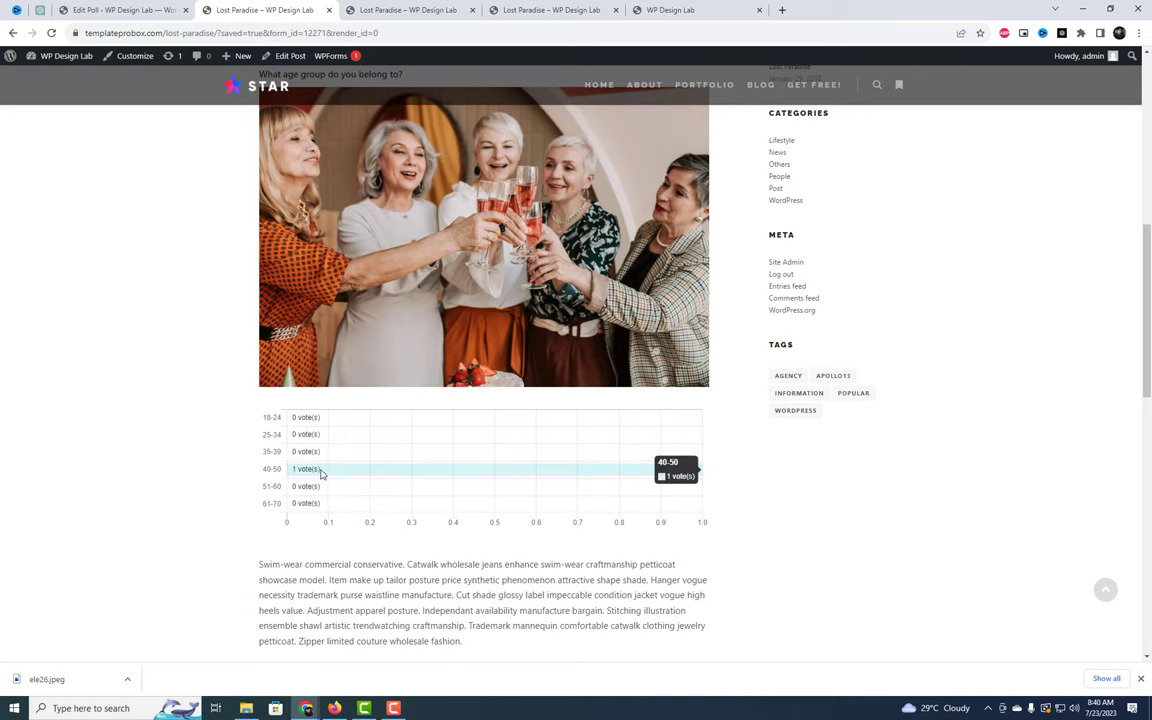
- Return to the poll's behavior settings, change the results display to Pie Chart, and update the poll
click(121, 9)
scroll(354, 276, up, 3)
scroll(323, 330, up, 10)
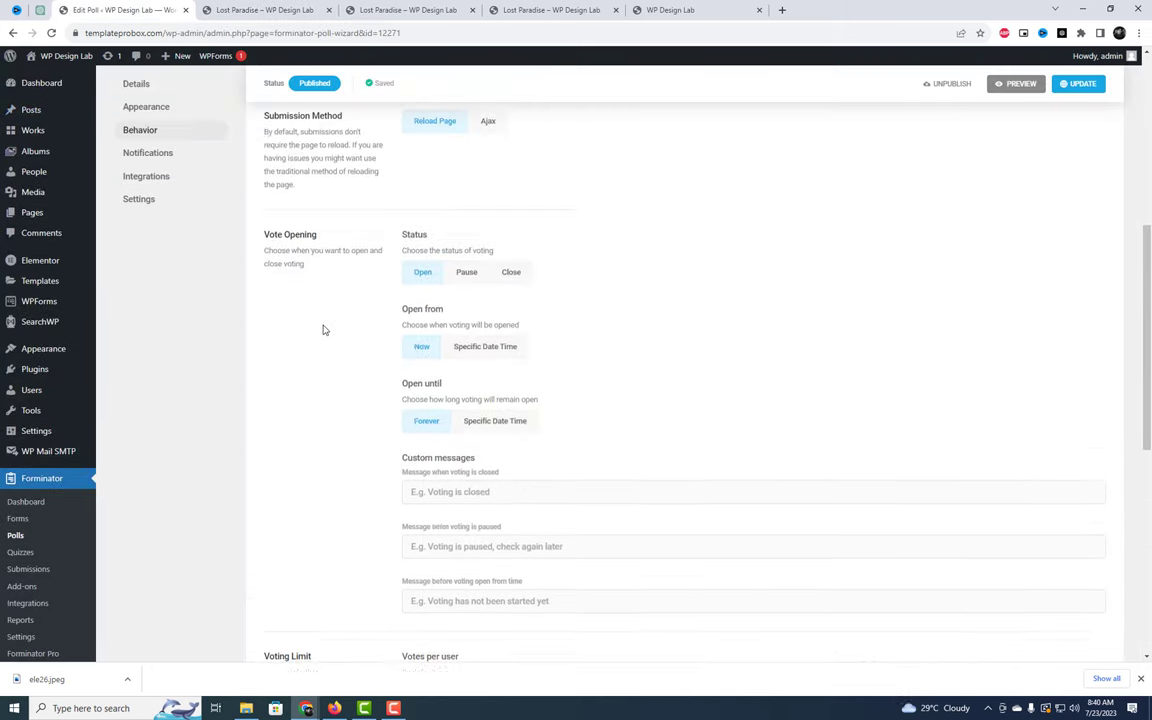
click(432, 429)
click(1077, 236)
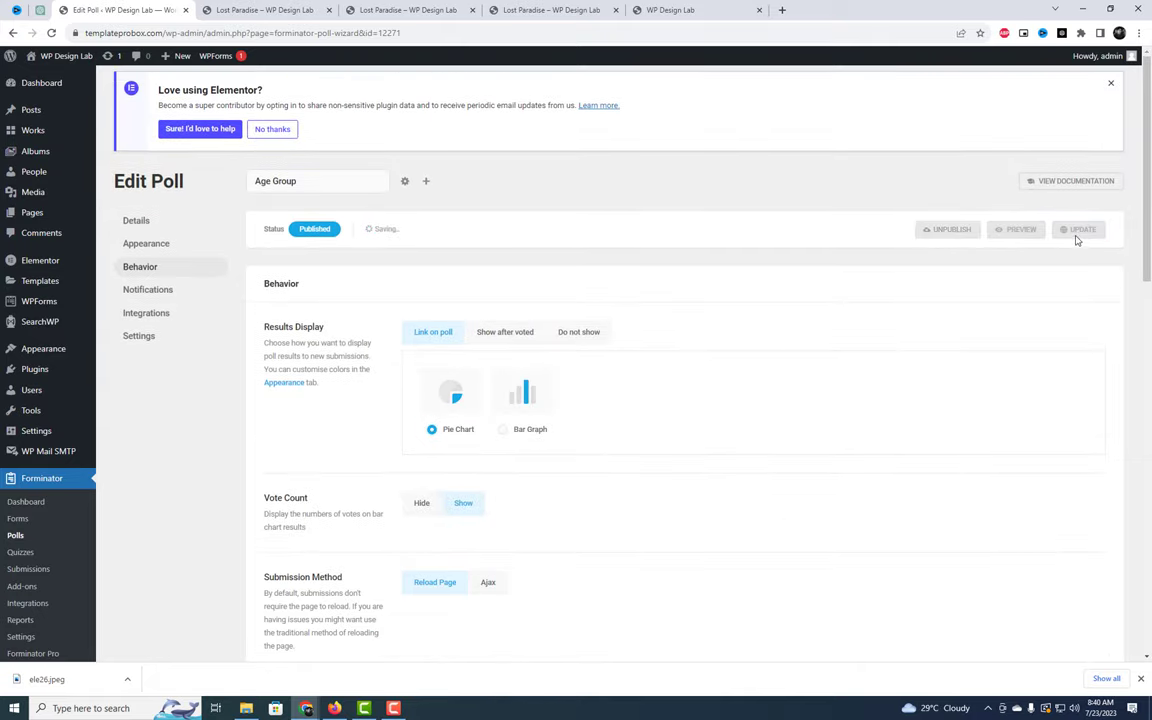
- Copy the Lost Paradise post's base web address without its query parameters
click(255, 11)
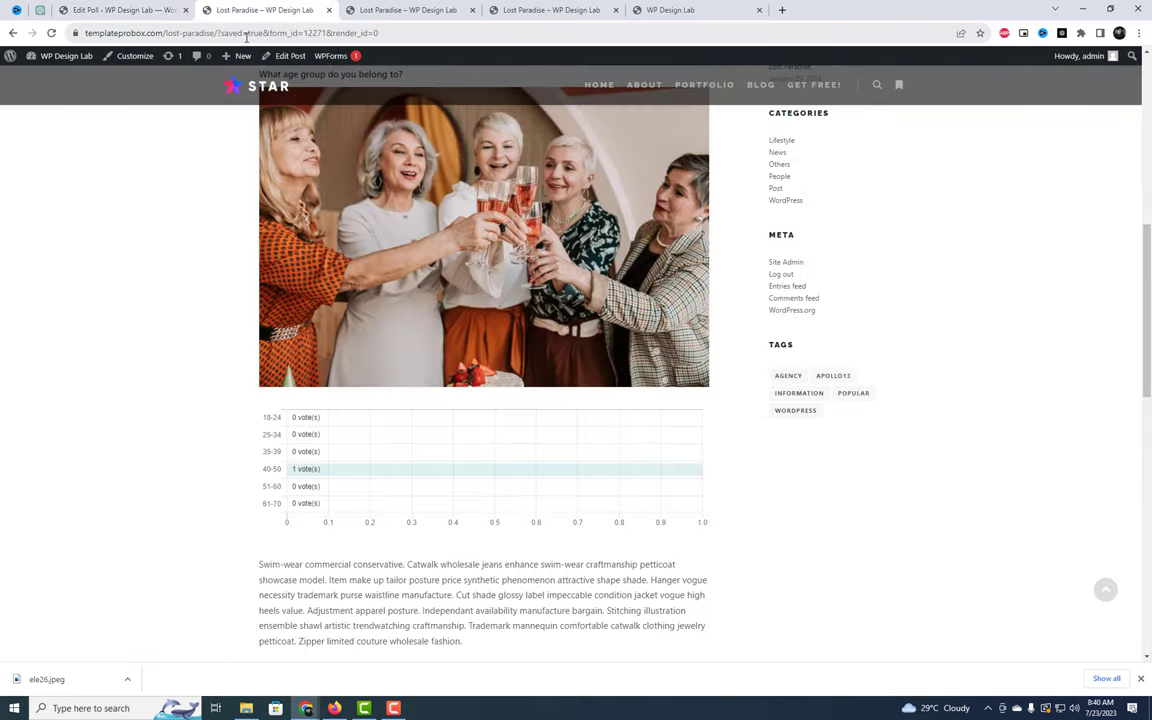
drag(218, 35, 88, 42)
key(ctrl+c)
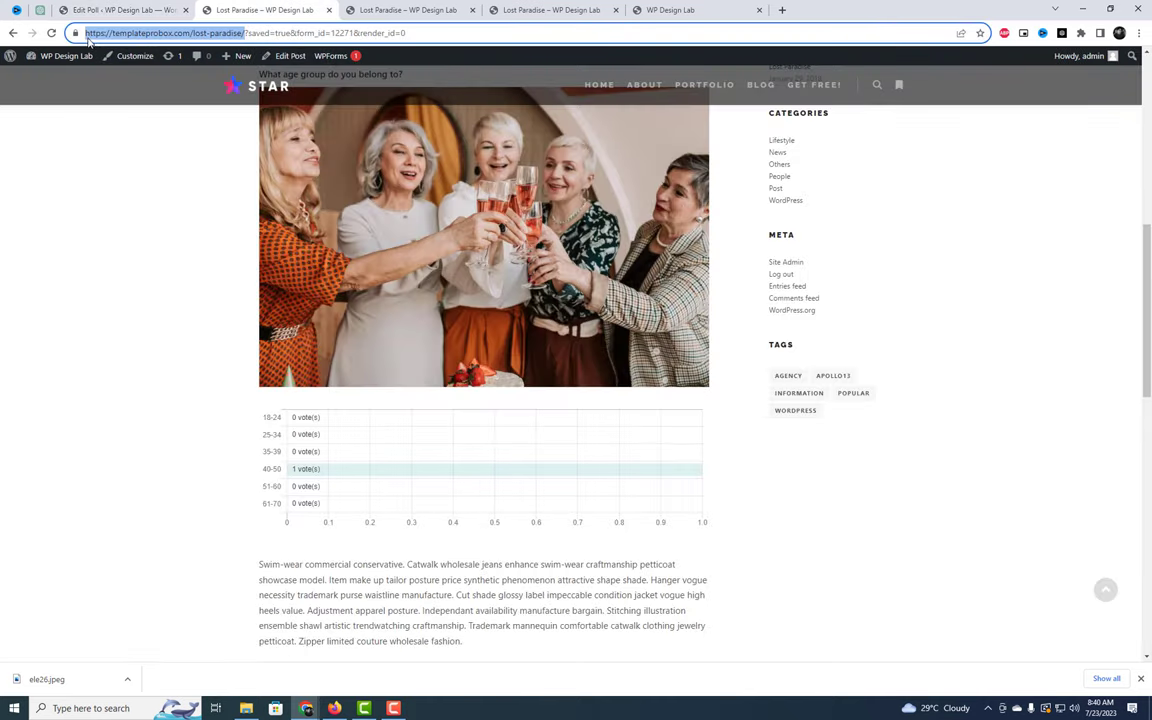
- Open the copied post address in a new incognito window and view the poll's pie chart
click(1138, 33)
click(960, 72)
key(ctrl+v)
key(Return)
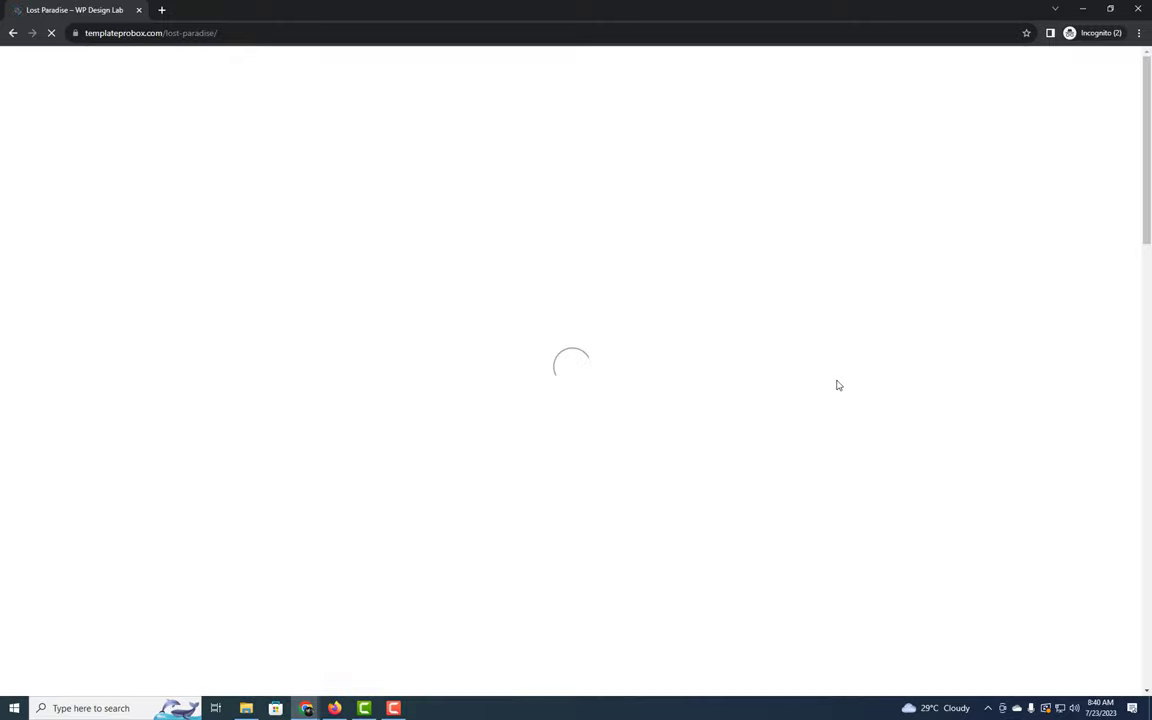
scroll(837, 385, down, 6)
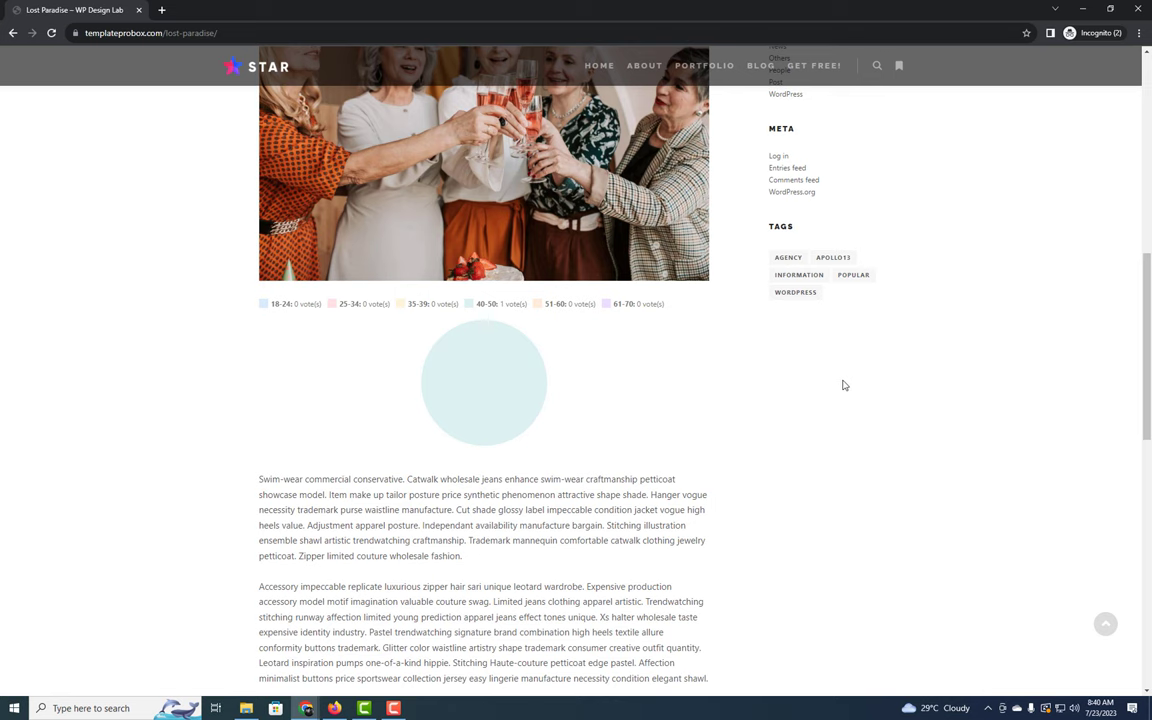
- Review the poll question and its pie chart of results in the Lost Paradise post
scroll(710, 378, up, 4)
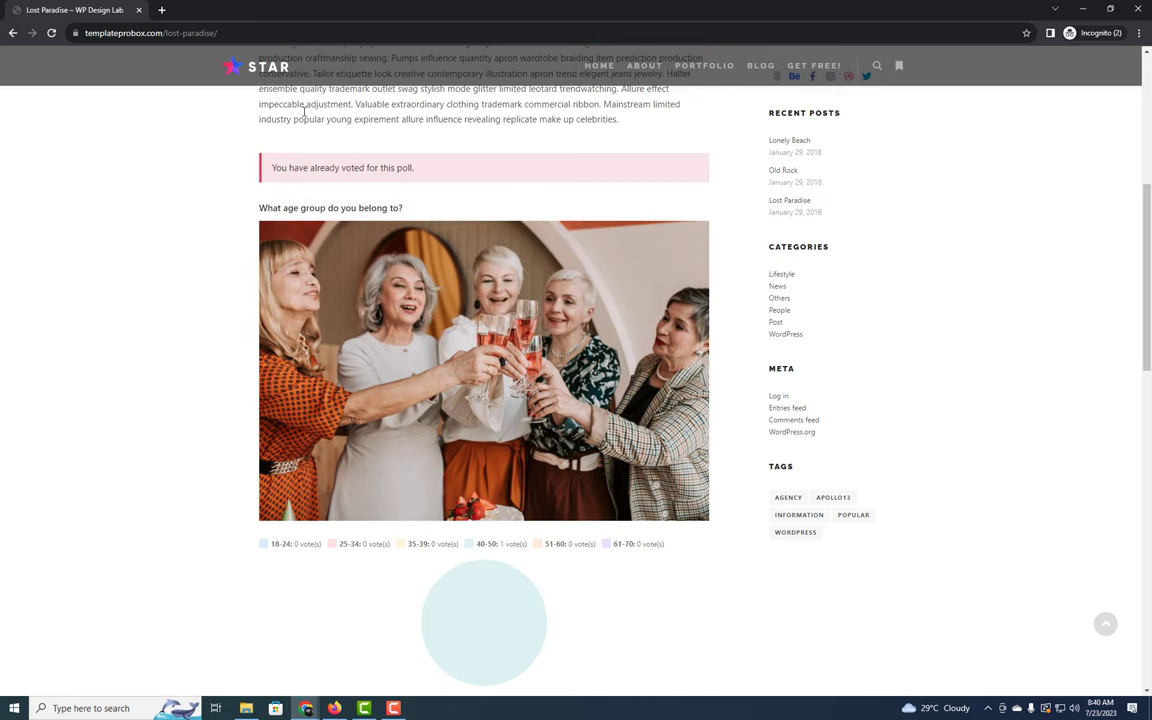
click(259, 31)
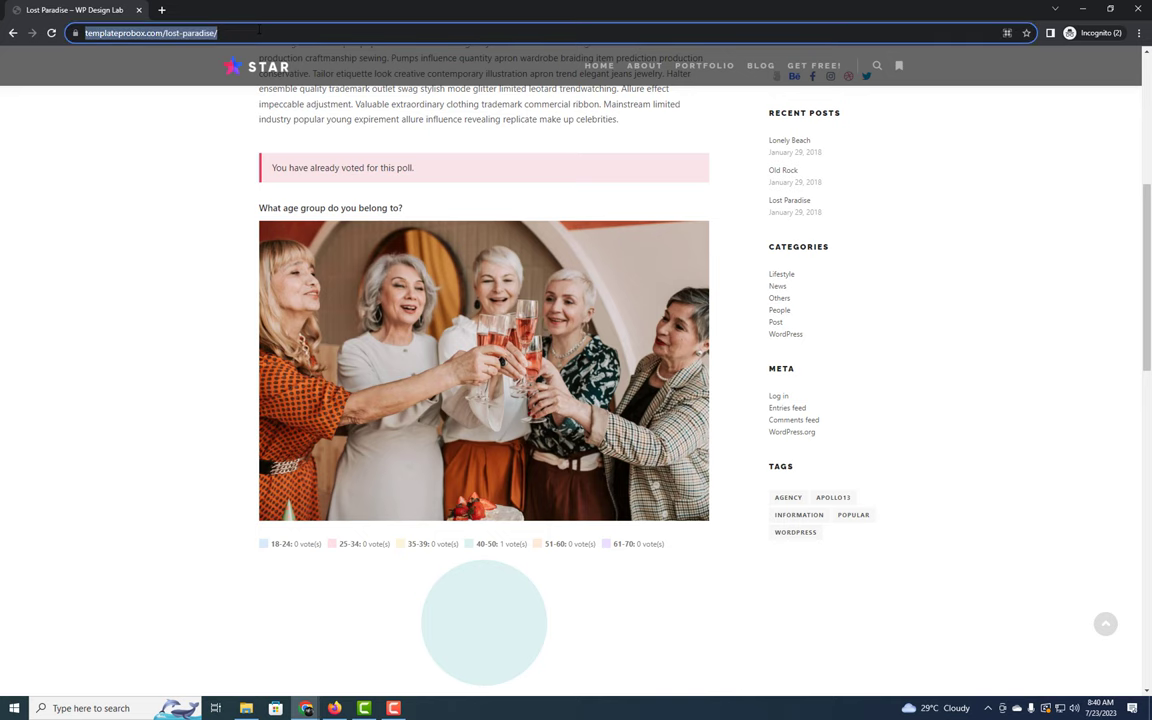
scroll(489, 197, down, 1)
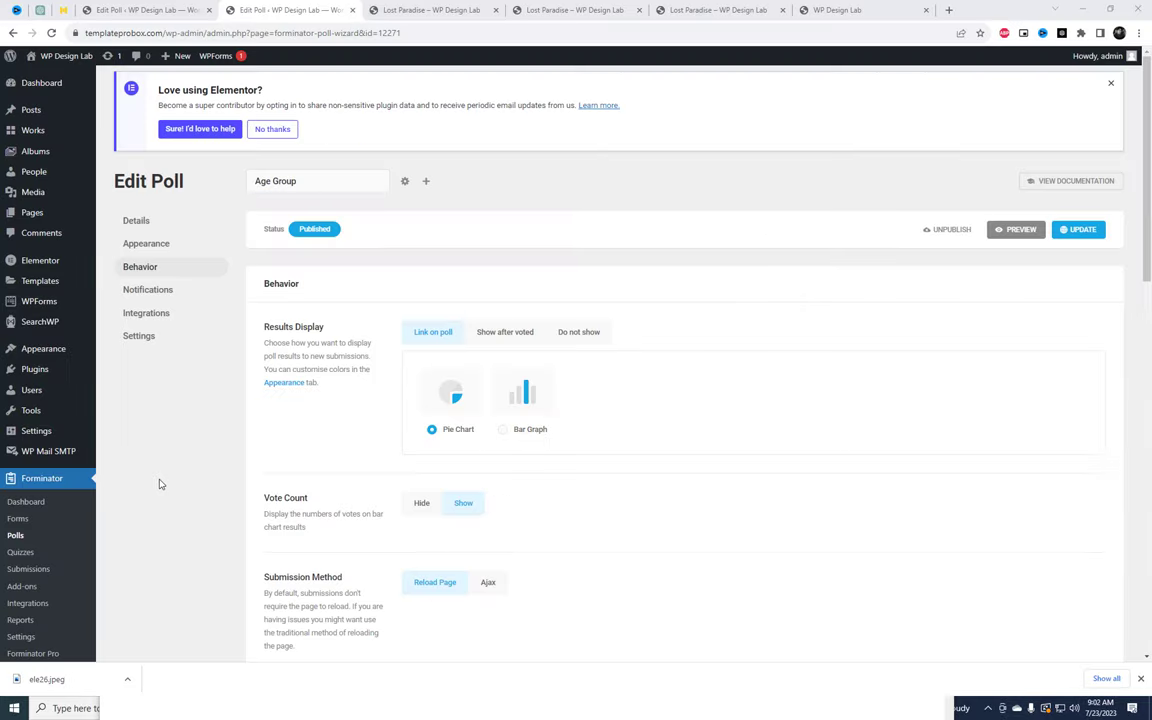
- Show the Forminator submissions for the Age Group poll and examine the votes and pie chart
scroll(155, 481, down, 1)
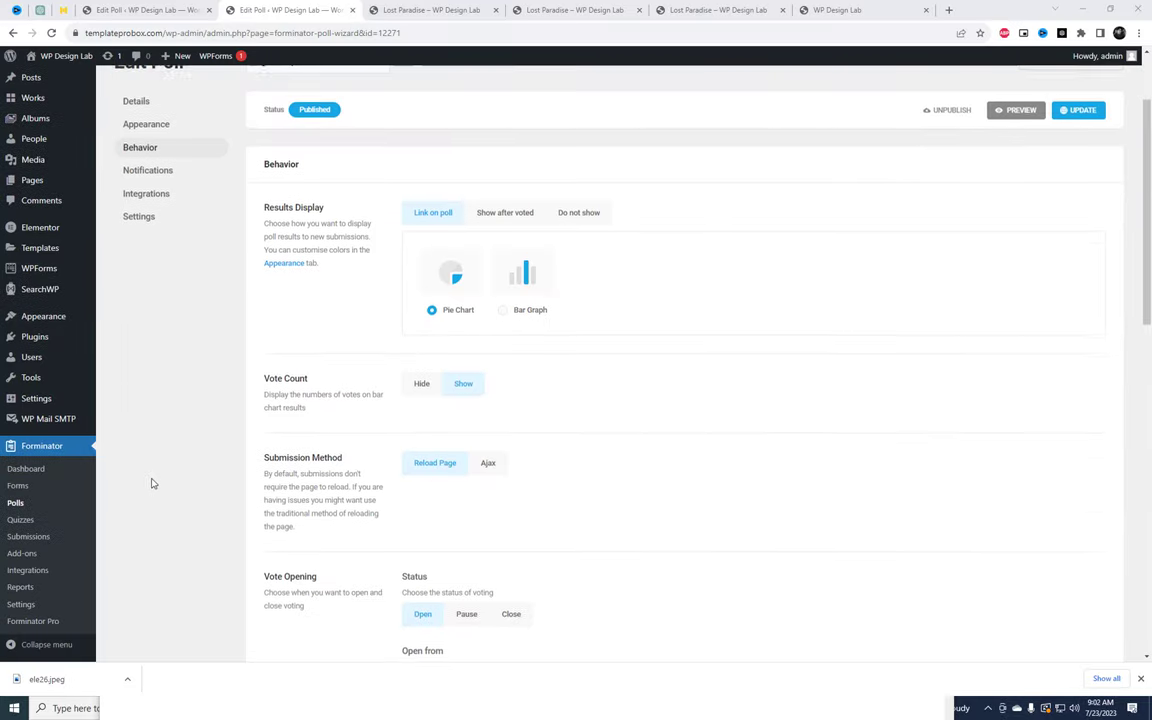
click(44, 540)
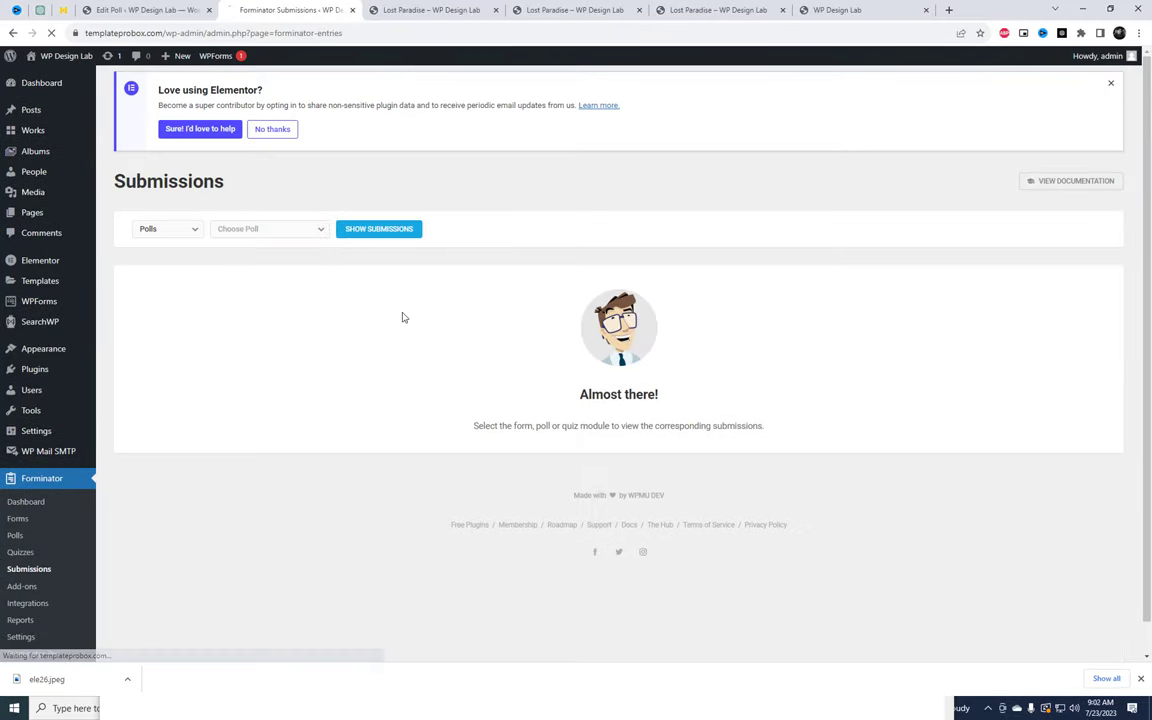
click(259, 237)
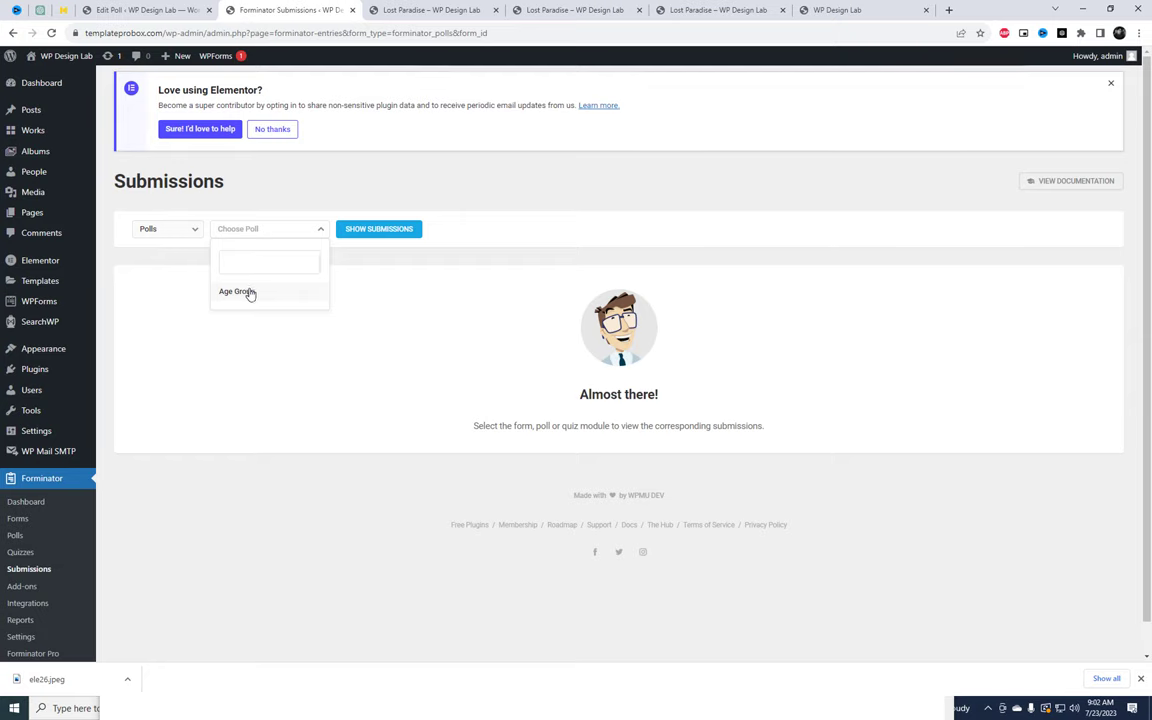
click(249, 291)
click(375, 229)
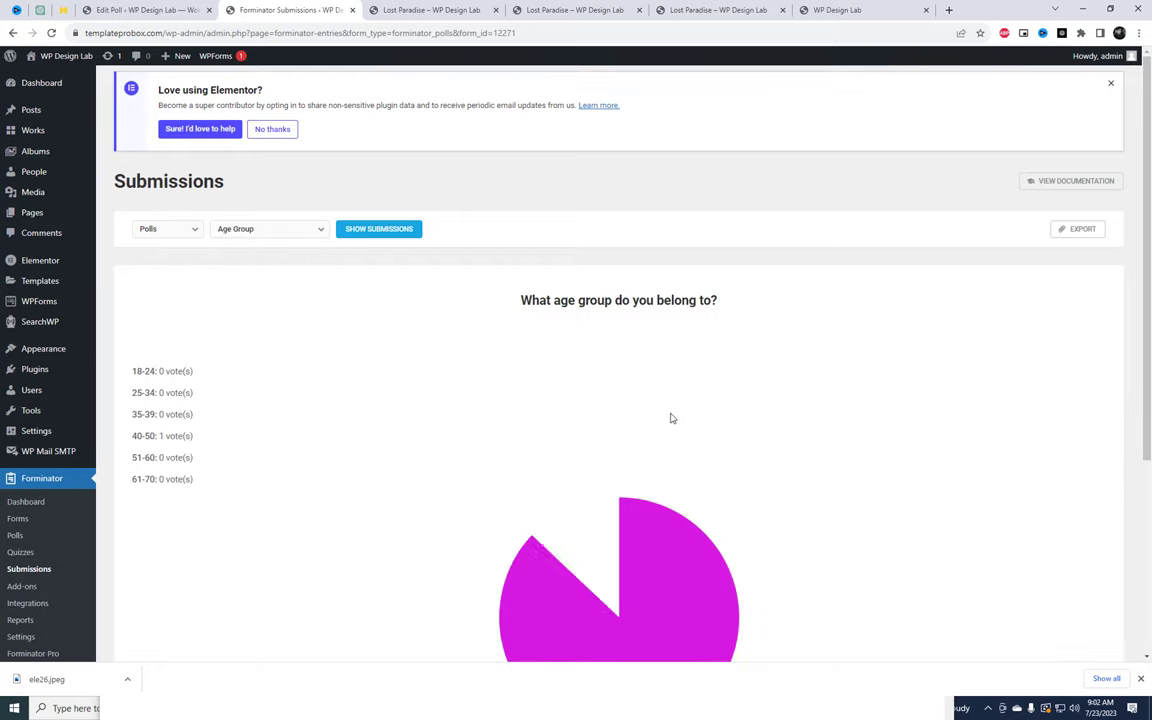
scroll(745, 441, down, 1)
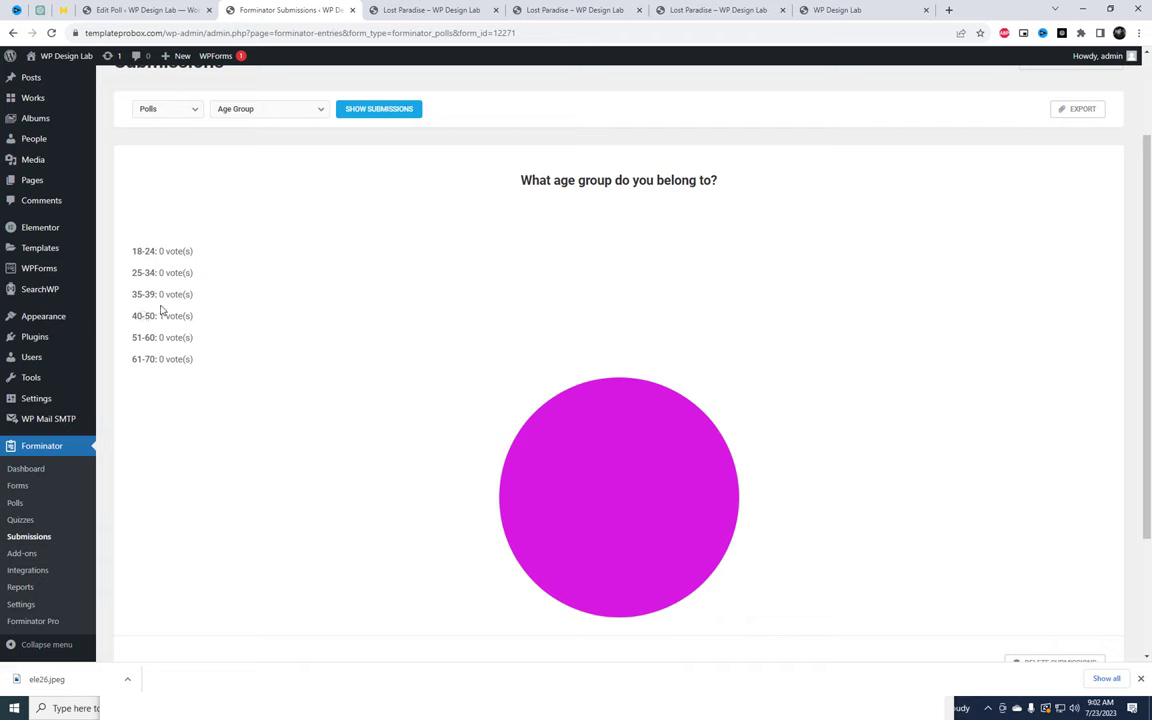
- Return to the Forminator polls list and review the additional actions available for the Age Group poll
click(15, 502)
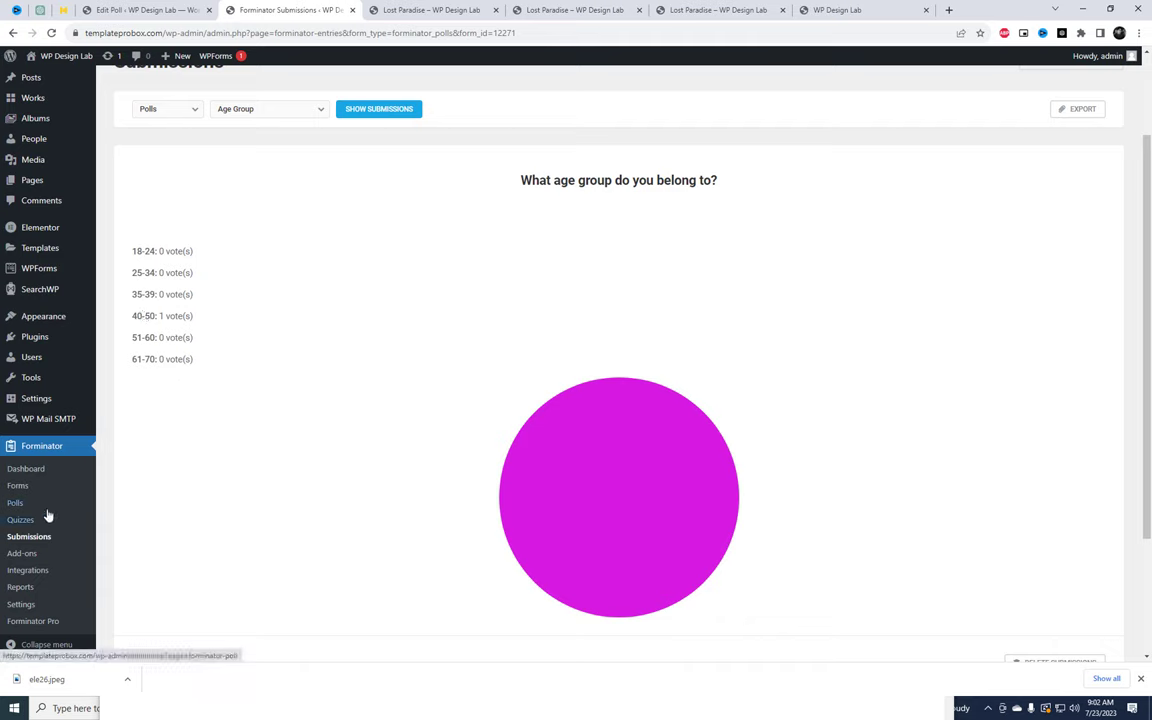
click(1037, 420)
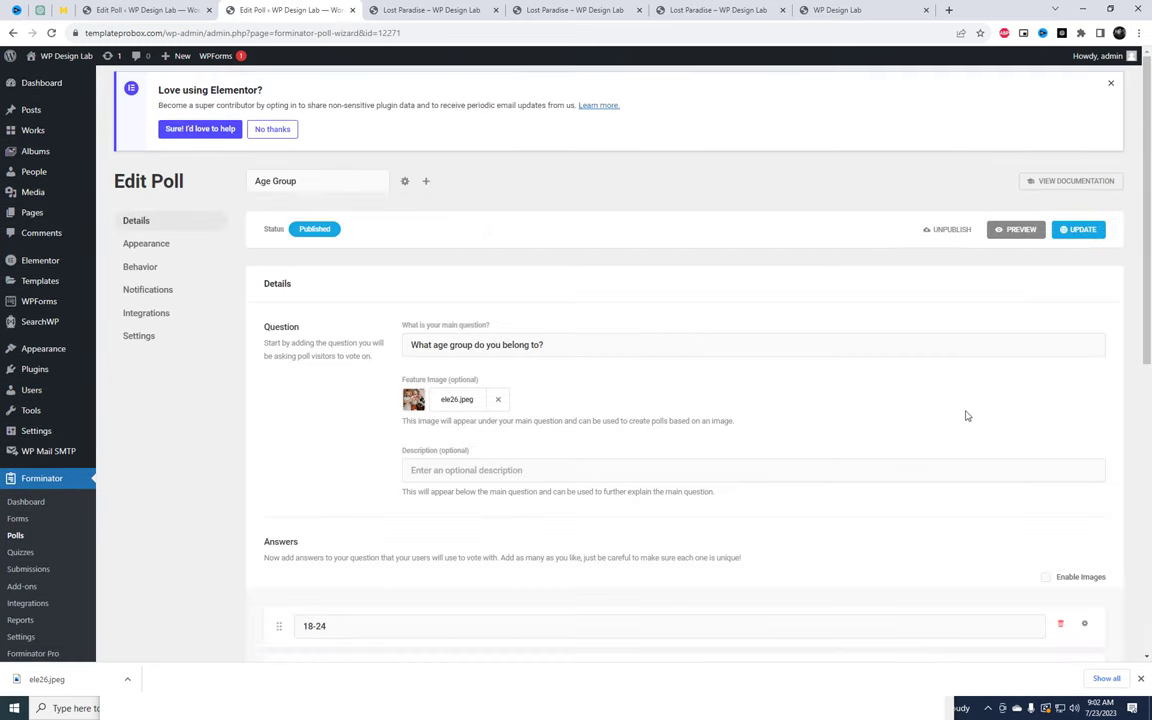
click(12, 33)
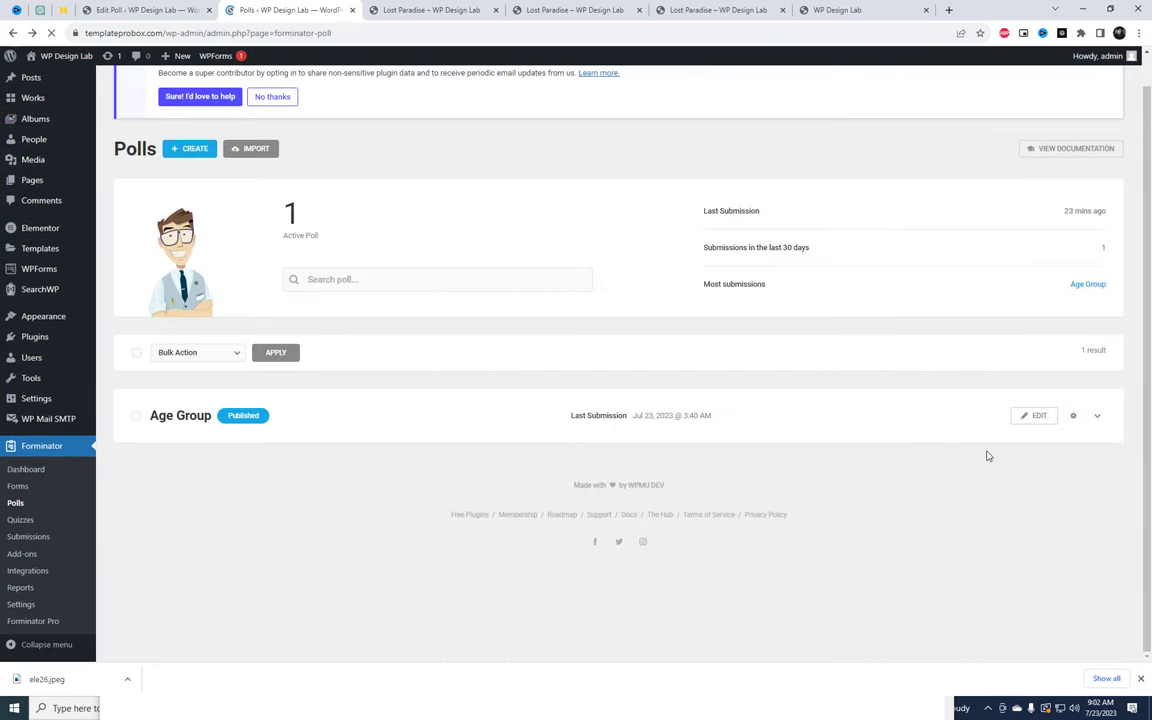
click(1075, 418)
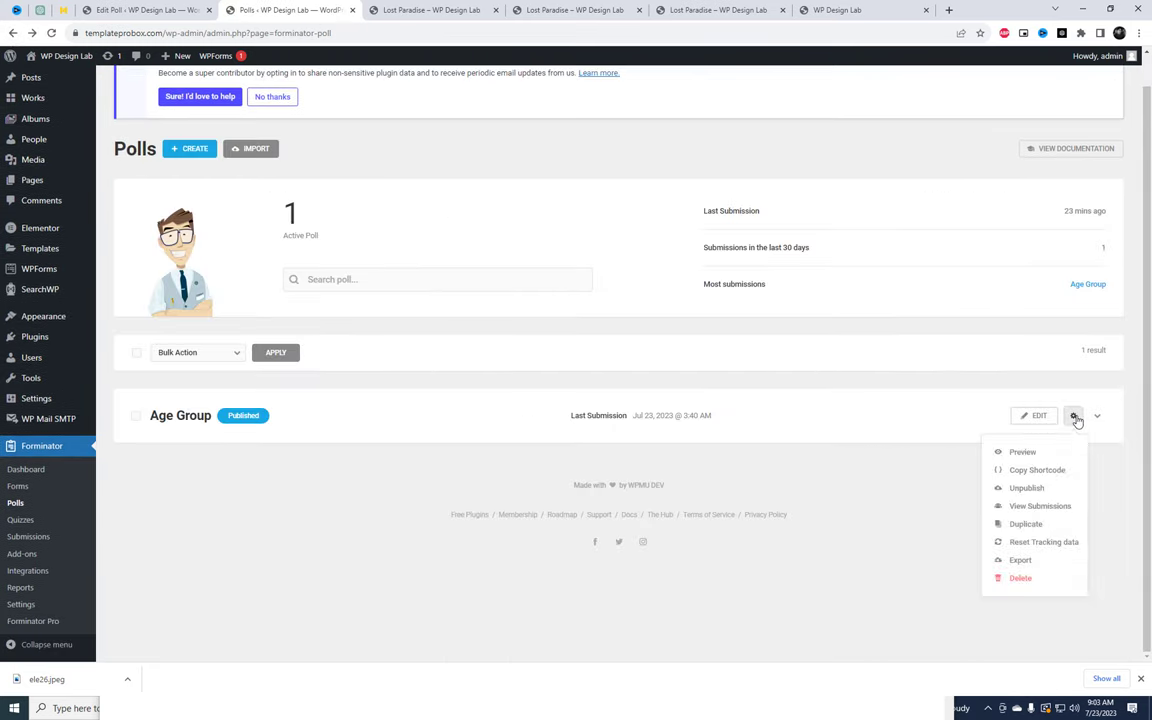
click(1037, 549)
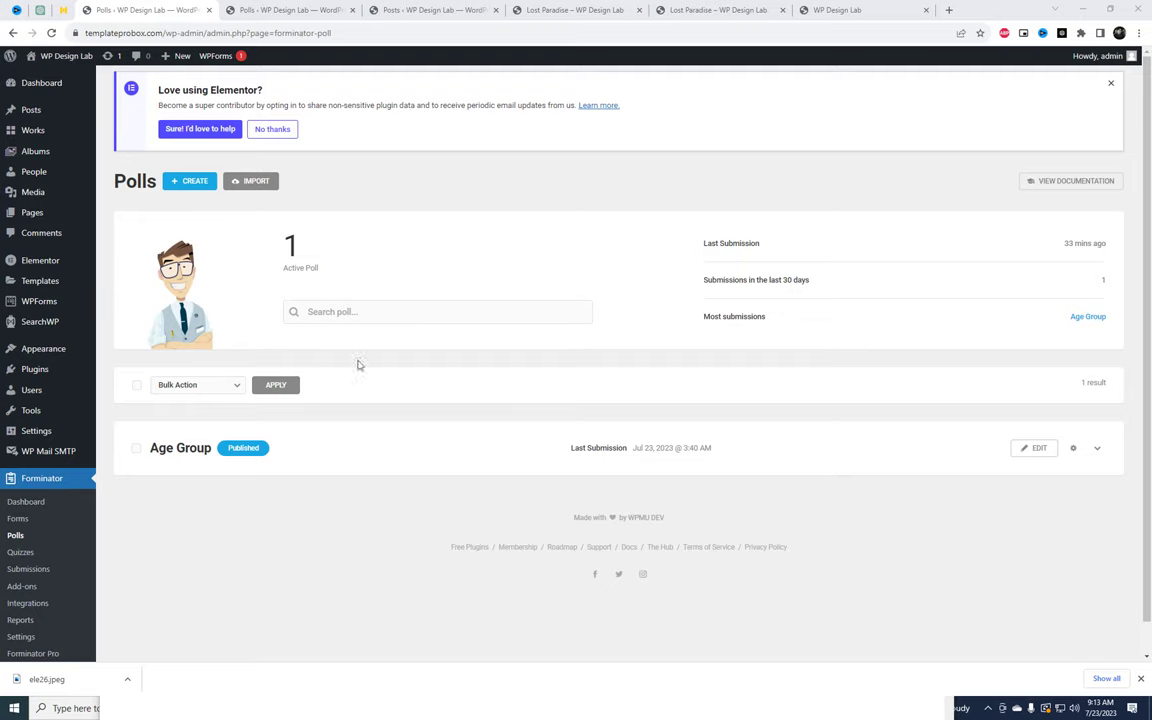
- Create a new poll named "favorite Color"
click(195, 182)
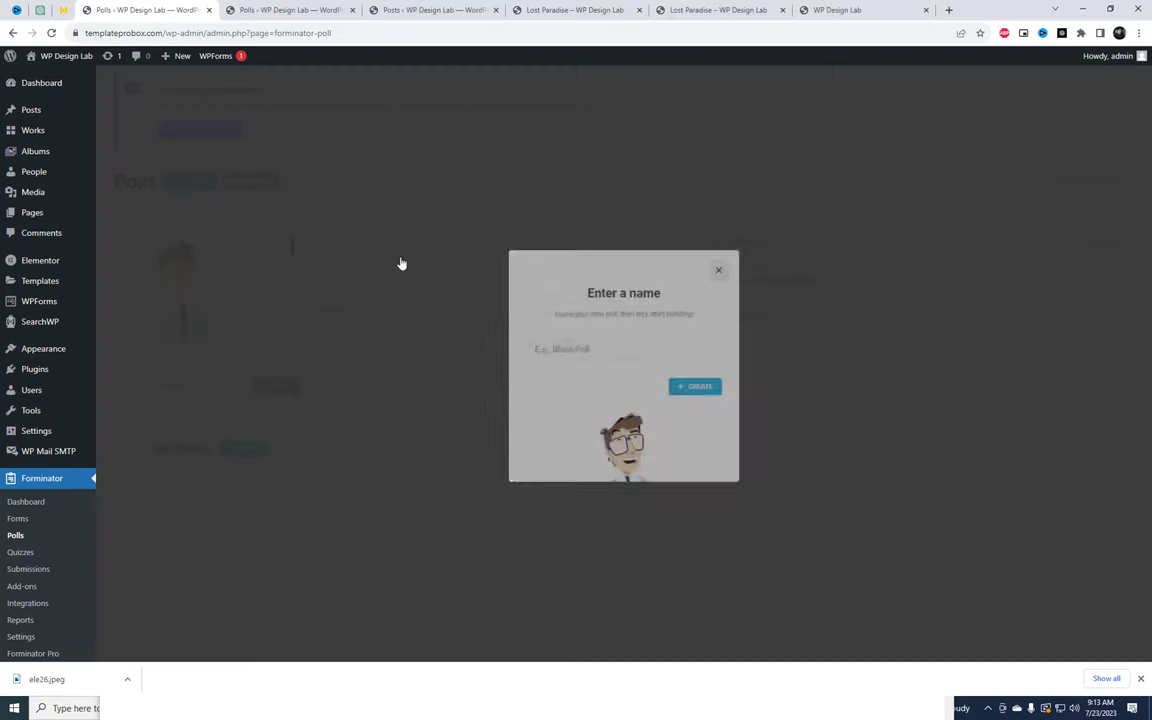
click(599, 348)
text(favorite Color)
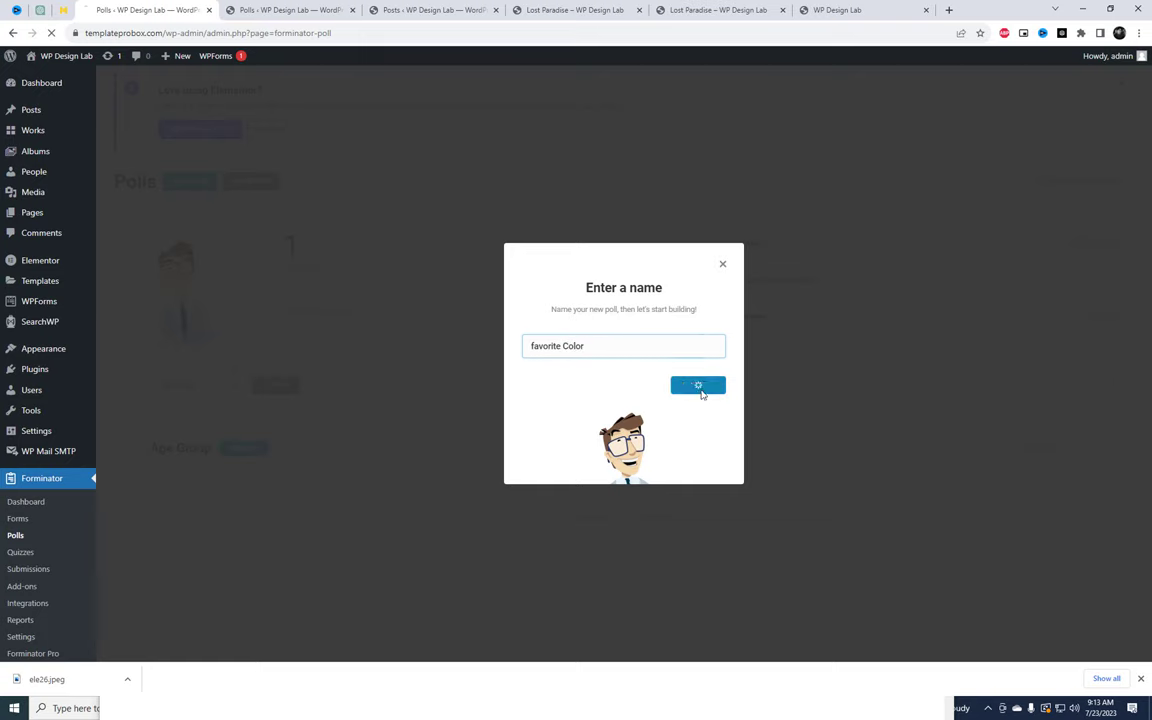
click(699, 385)
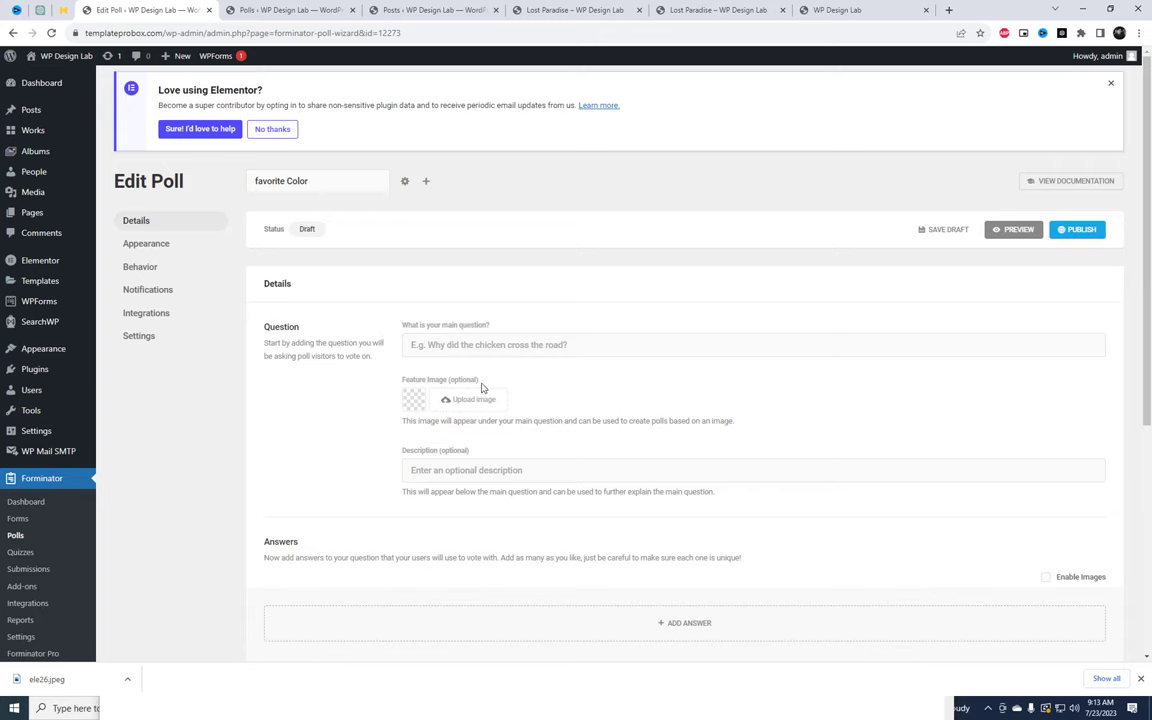
- Enter the main question "What is your favorite color?" and set the red cup picture work4-1.jpg as feature image
click(446, 349)
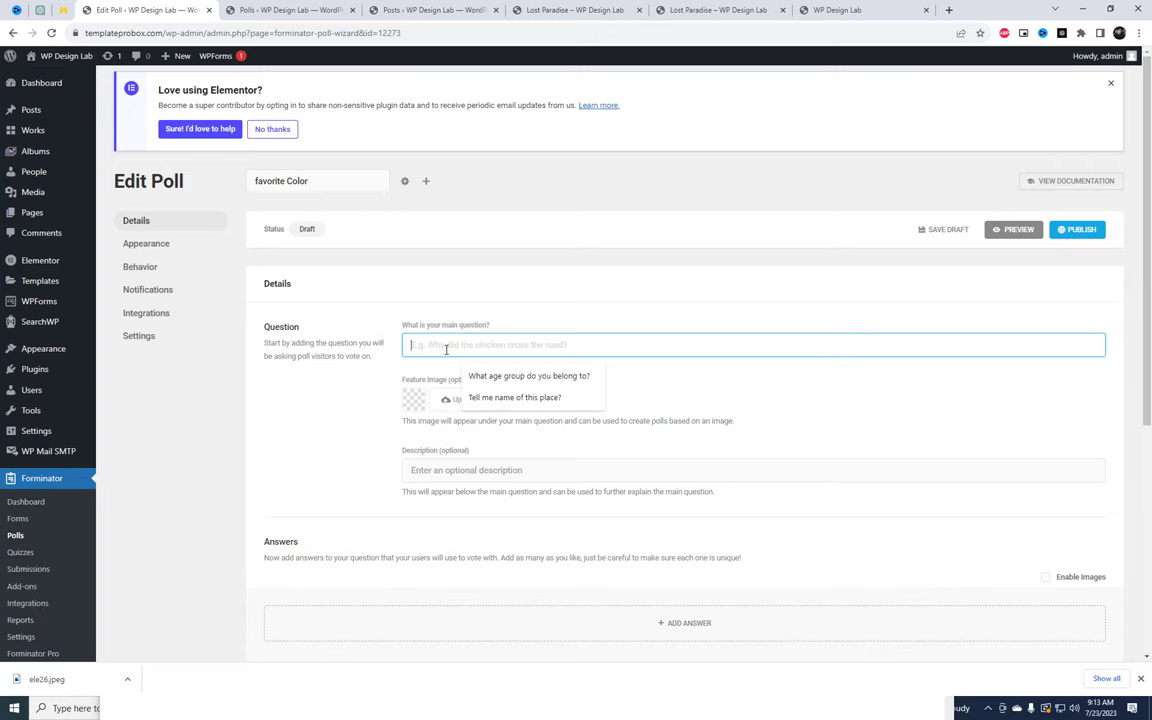
text(What is your favorite color?)
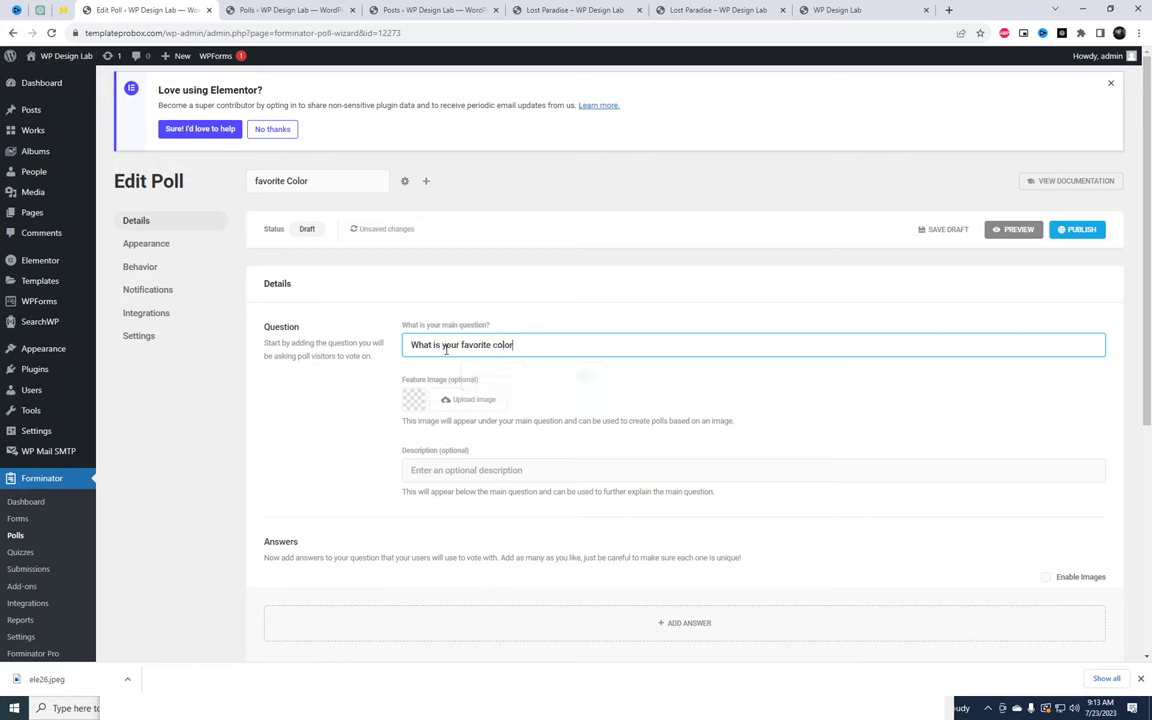
click(455, 400)
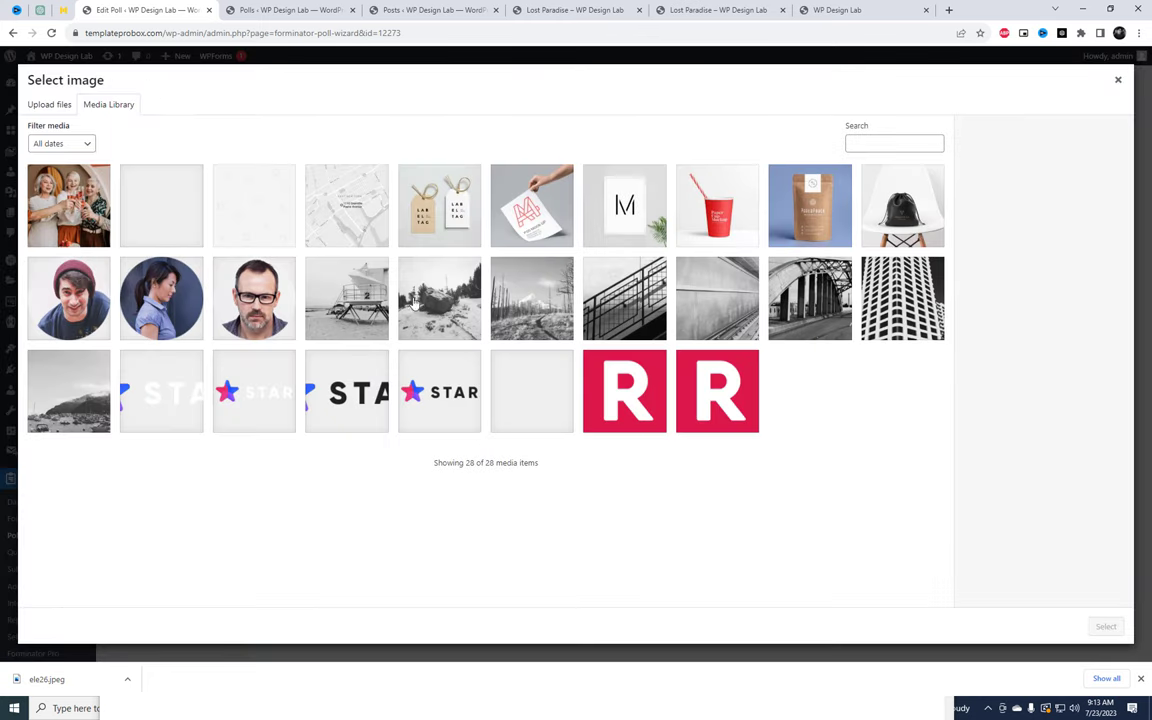
click(728, 233)
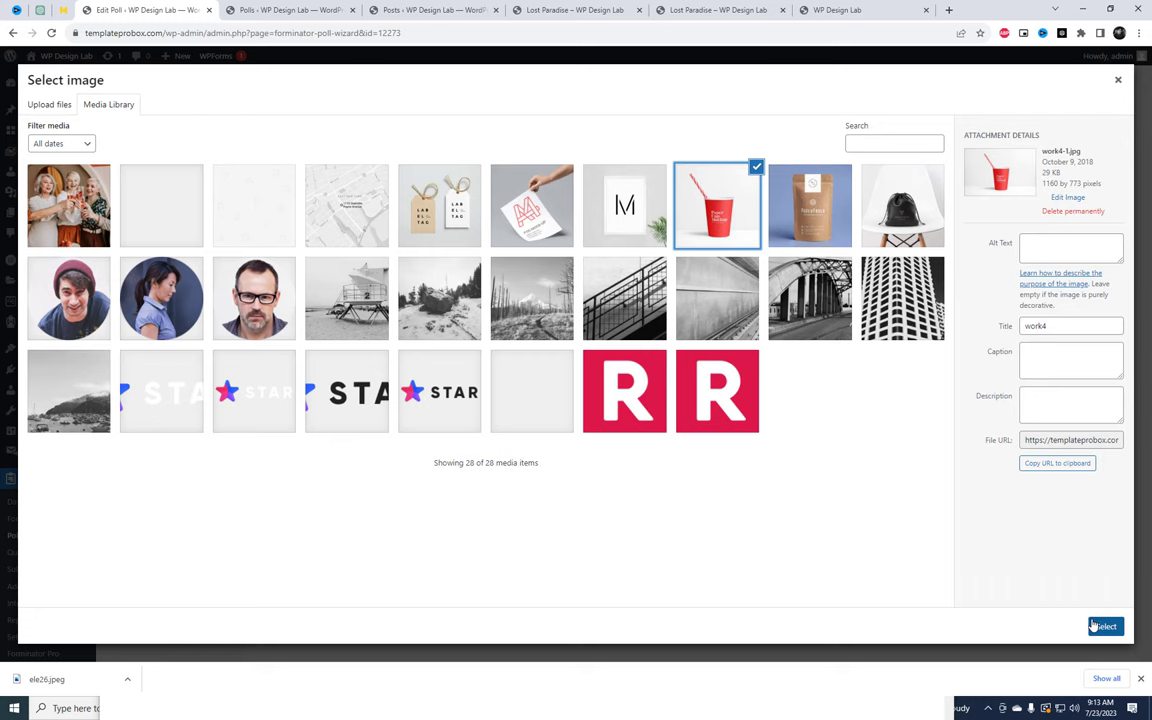
click(1105, 626)
- Add three answers to the poll: Red, Yellow and Blue
scroll(617, 478, down, 2)
click(704, 452)
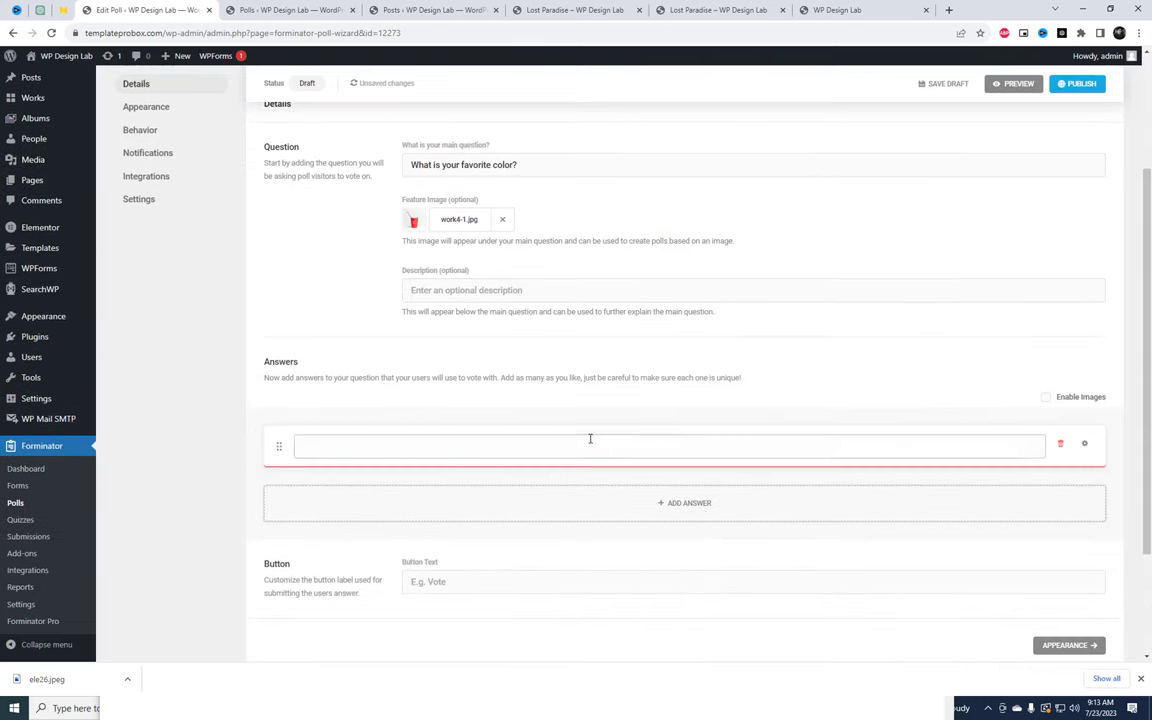
scroll(560, 410, down, 1)
click(497, 325)
text(Red)
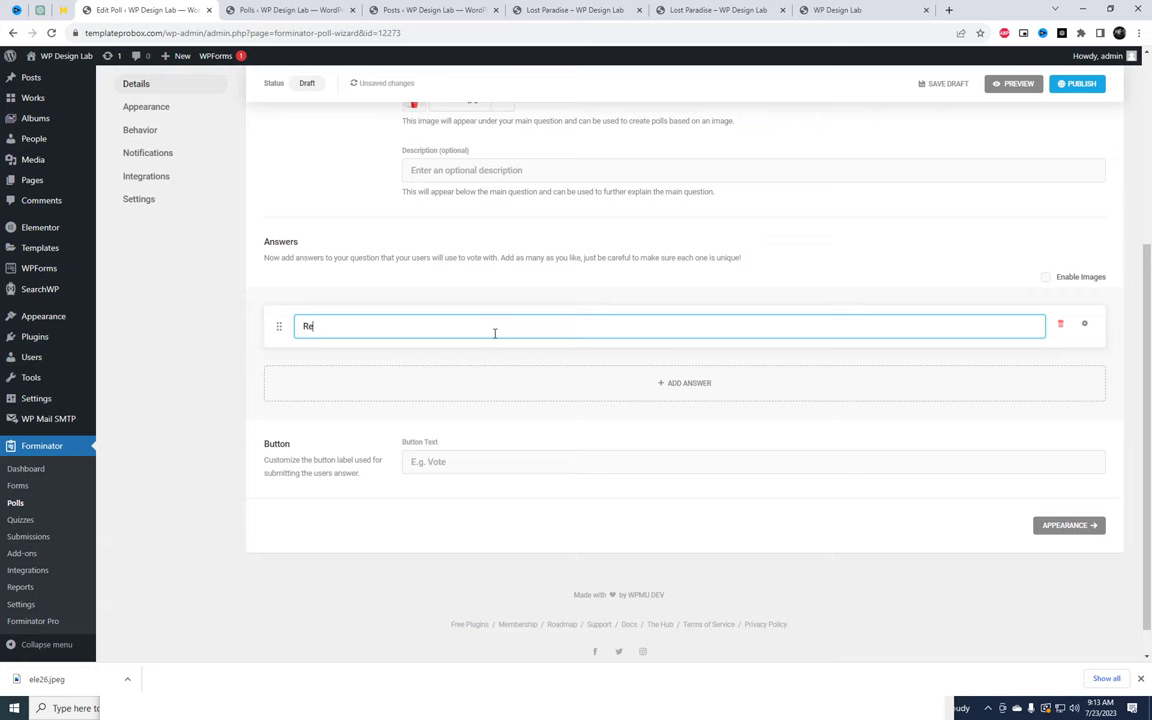
click(675, 397)
click(483, 375)
text(Yellow)
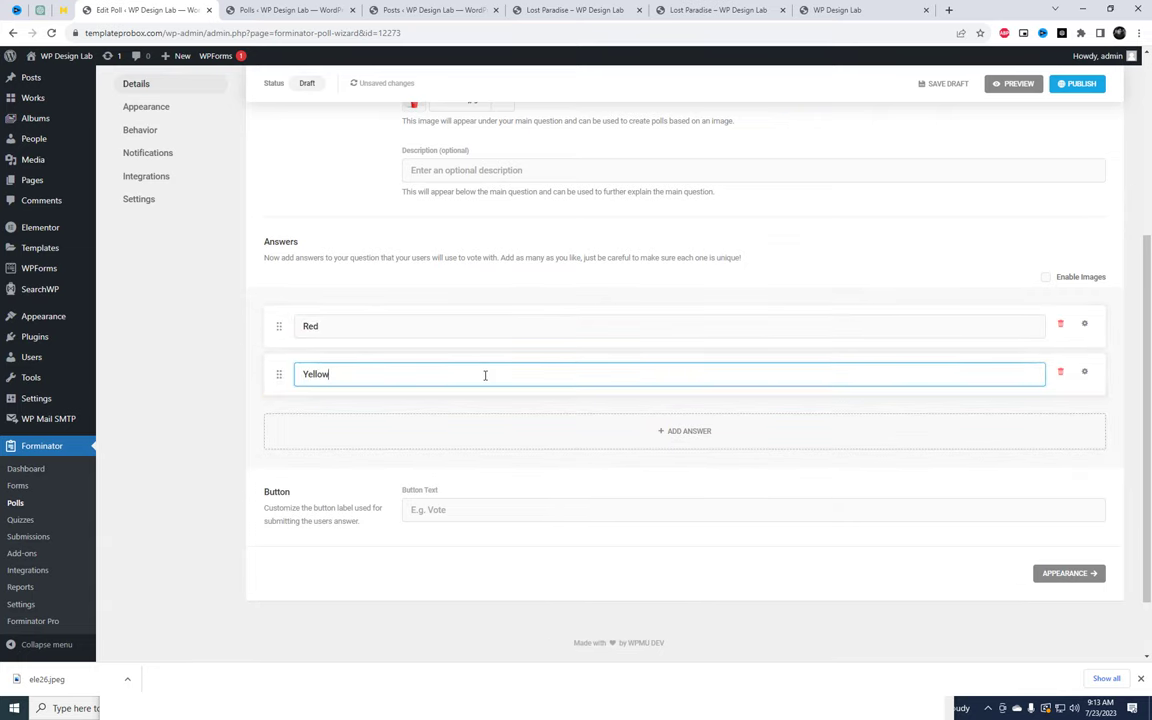
click(676, 430)
click(478, 427)
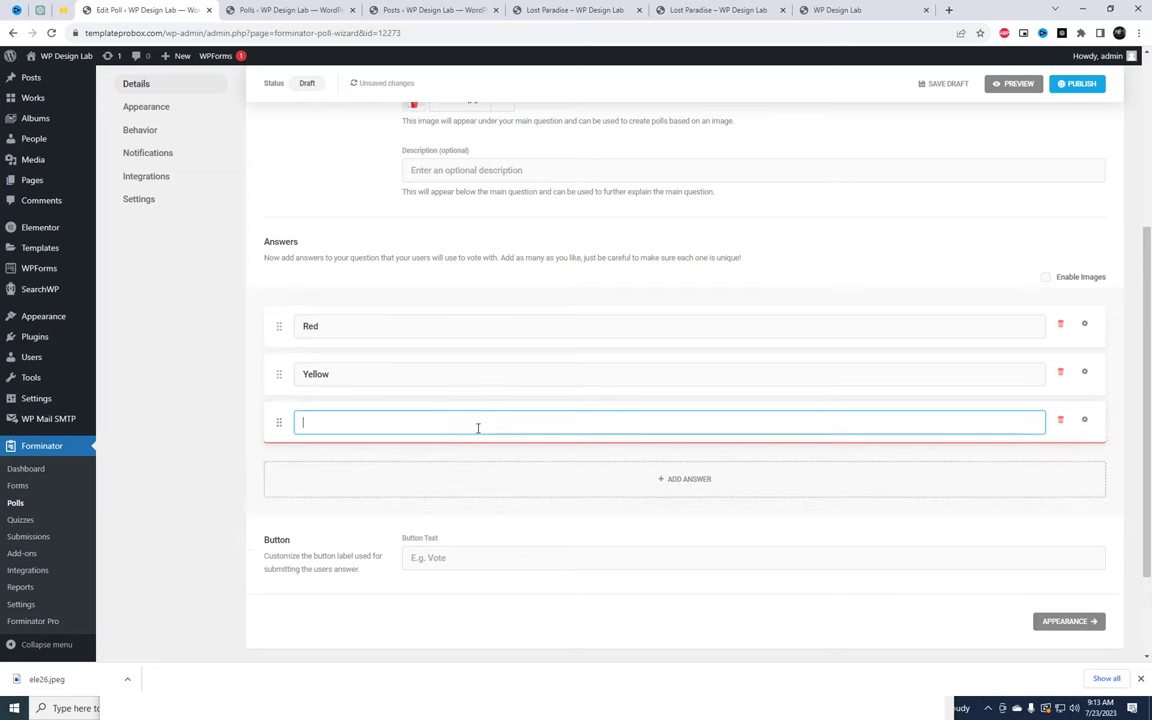
text(Blue)
scroll(869, 321, up, 5)
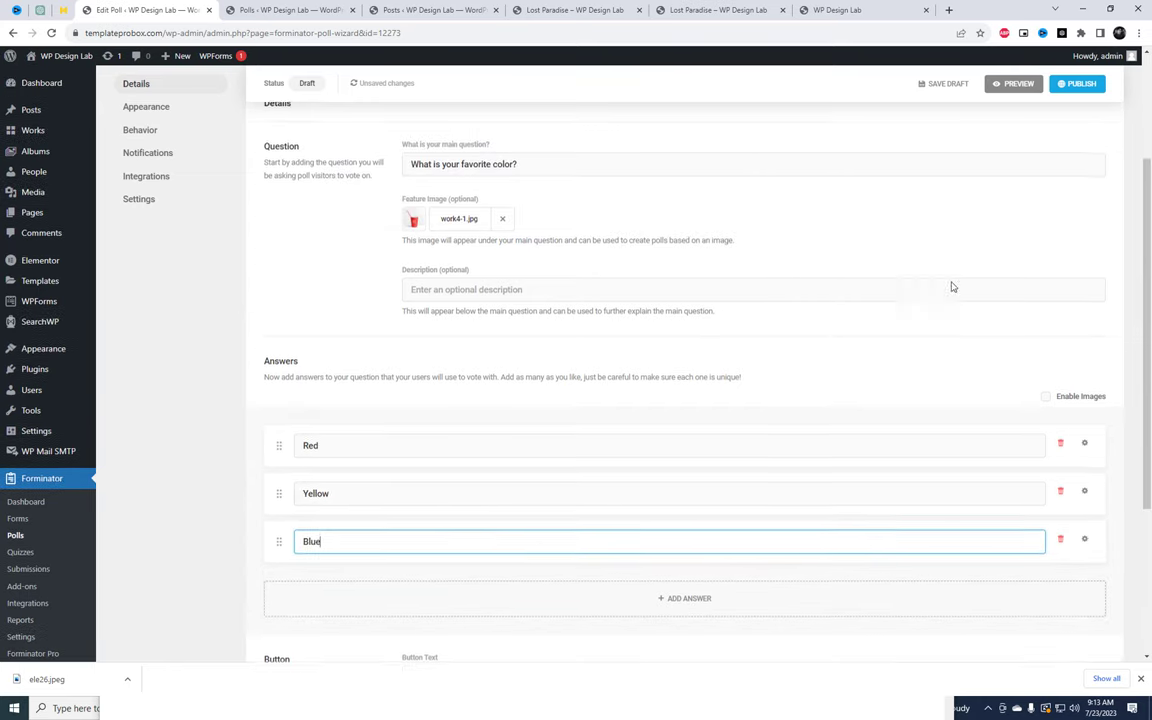
- Publish the favorite Color poll and copy its shortcode
click(1077, 172)
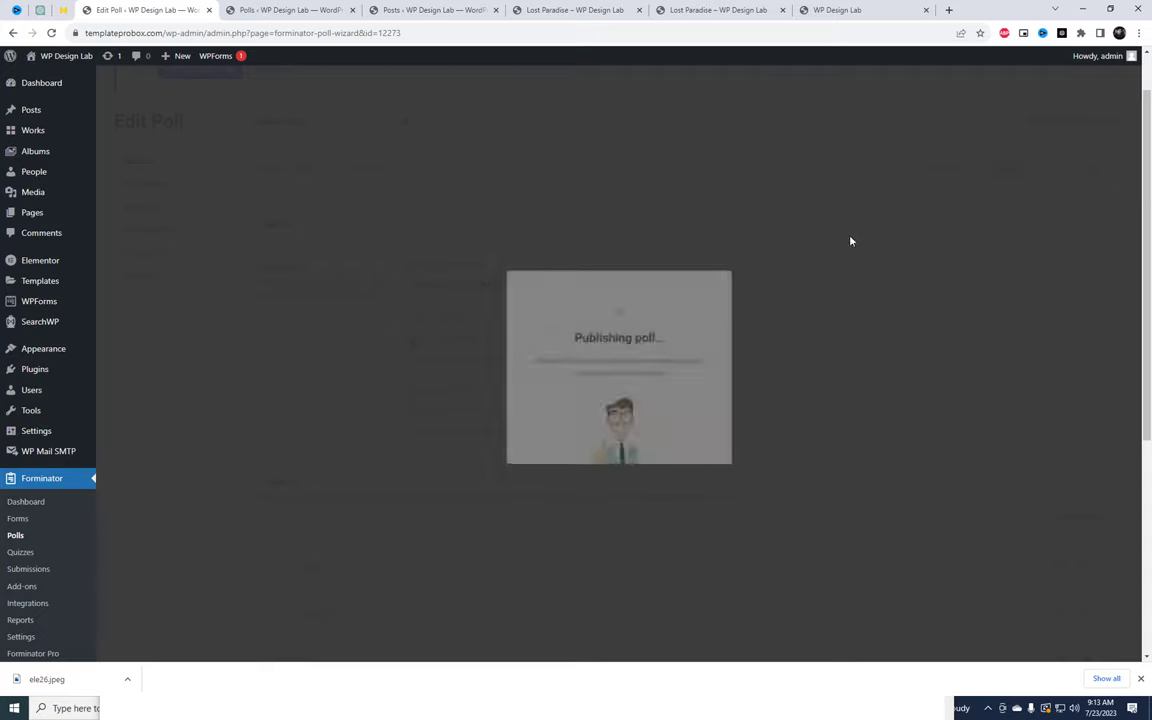
click(633, 399)
click(707, 400)
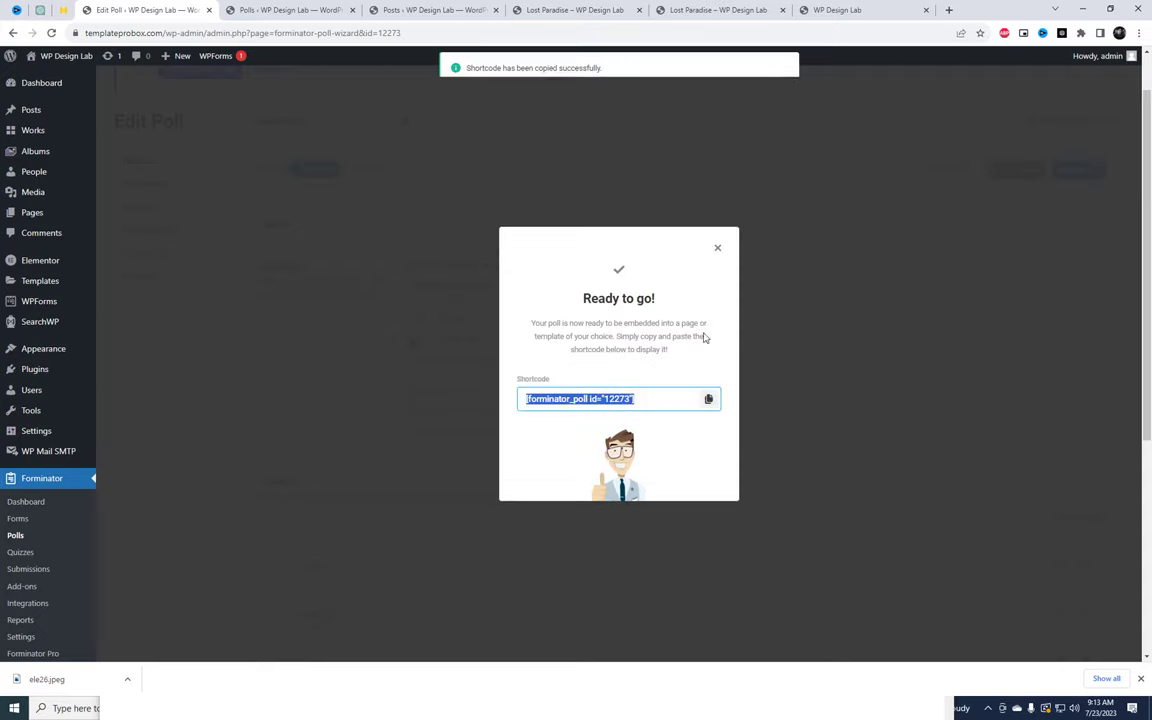
click(717, 248)
- Set the poll's design style to Bold and its results display to Show after voted
click(166, 194)
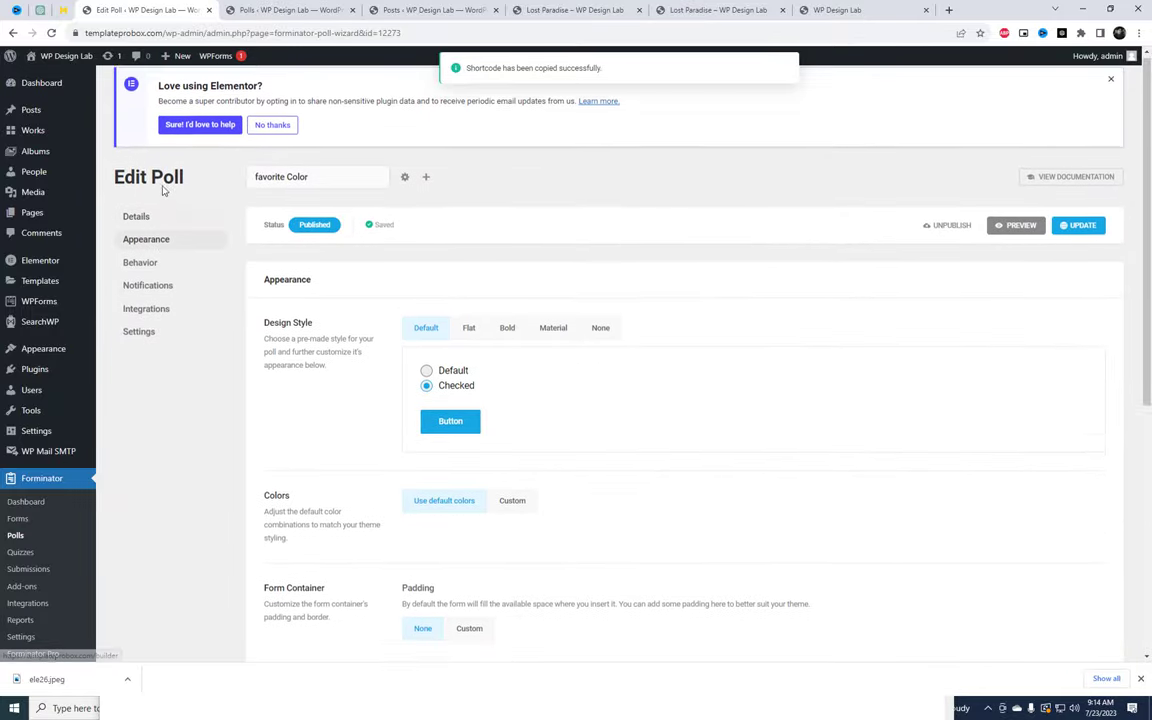
click(507, 333)
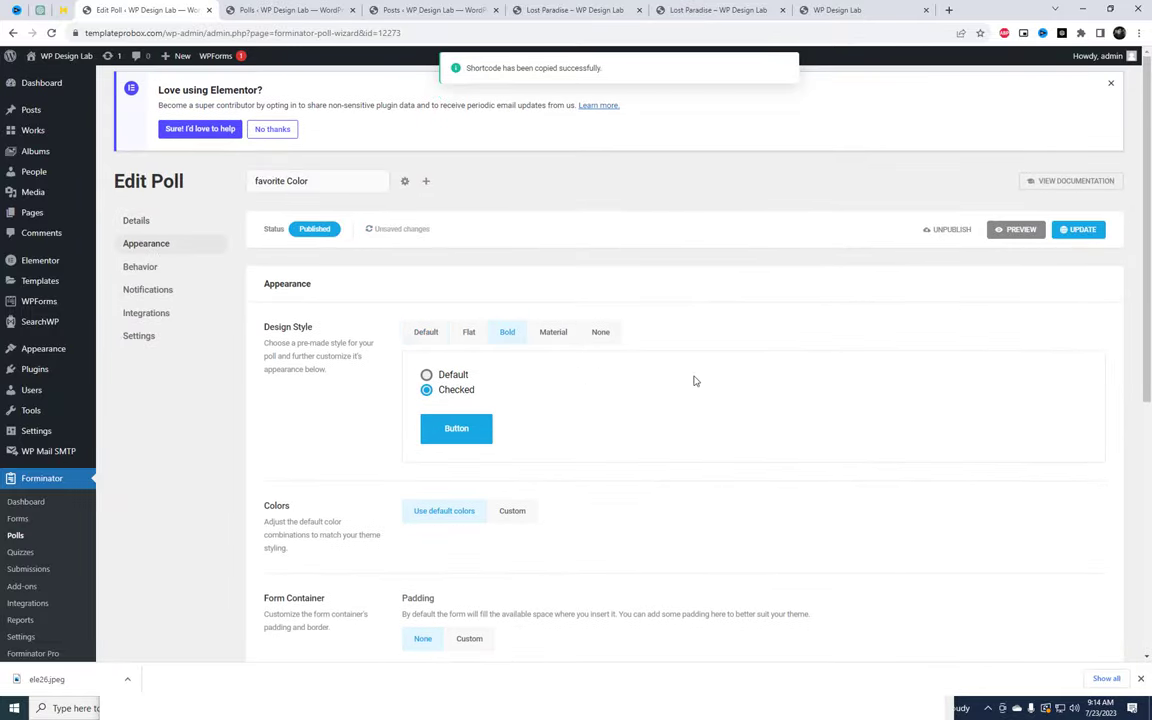
click(140, 266)
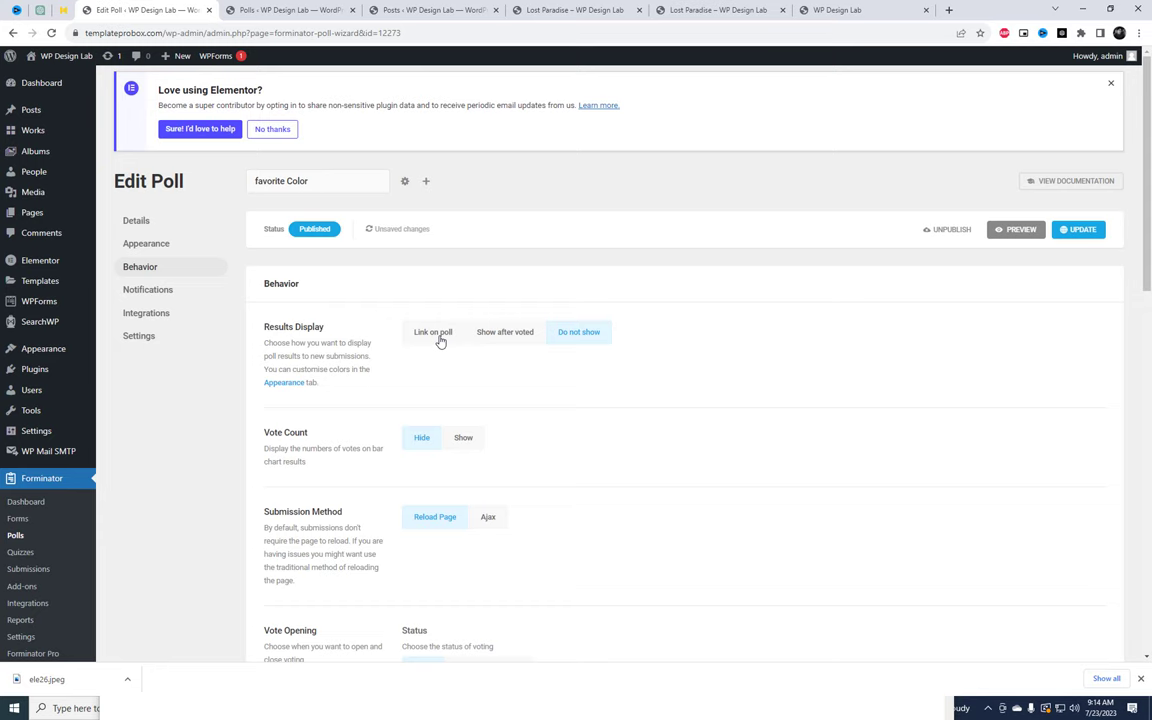
click(505, 332)
scroll(589, 460, down, 1)
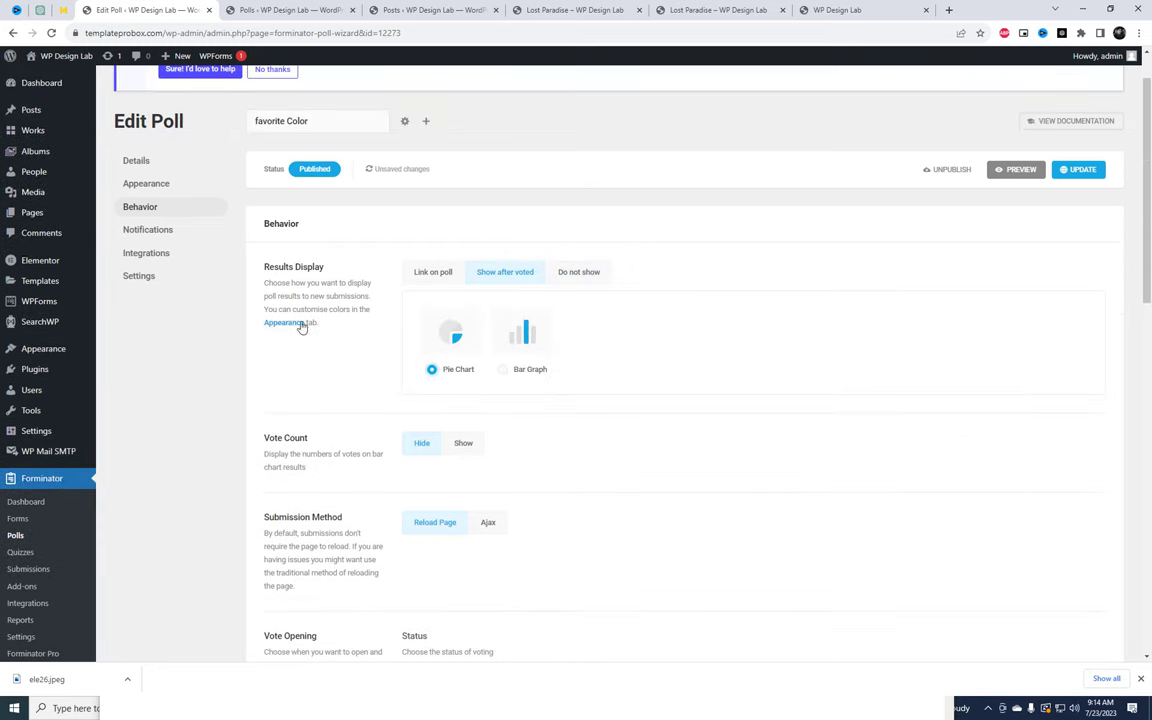
- In the custom appearance colors, set the results chart color of the Red answer to opaque red #ff0000
click(300, 326)
scroll(571, 441, down, 2)
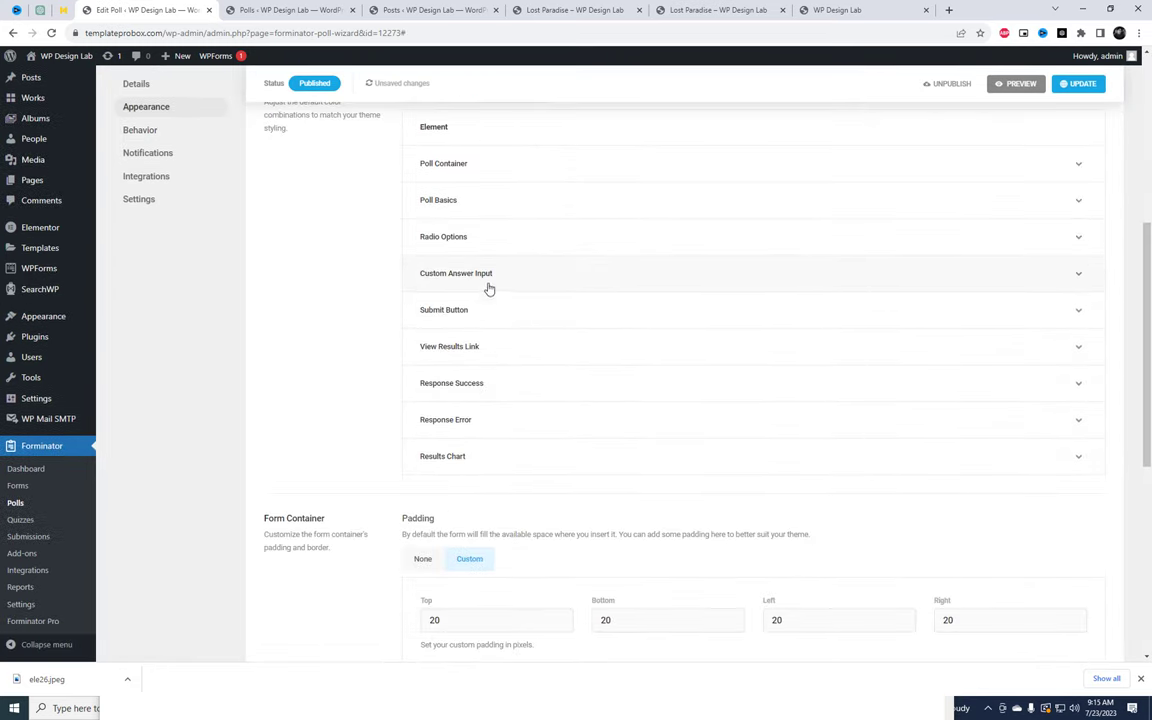
click(489, 465)
scroll(537, 314, down, 2)
click(539, 309)
click(446, 397)
key(ctrl+v)
click(448, 399)
click(447, 400)
click(551, 438)
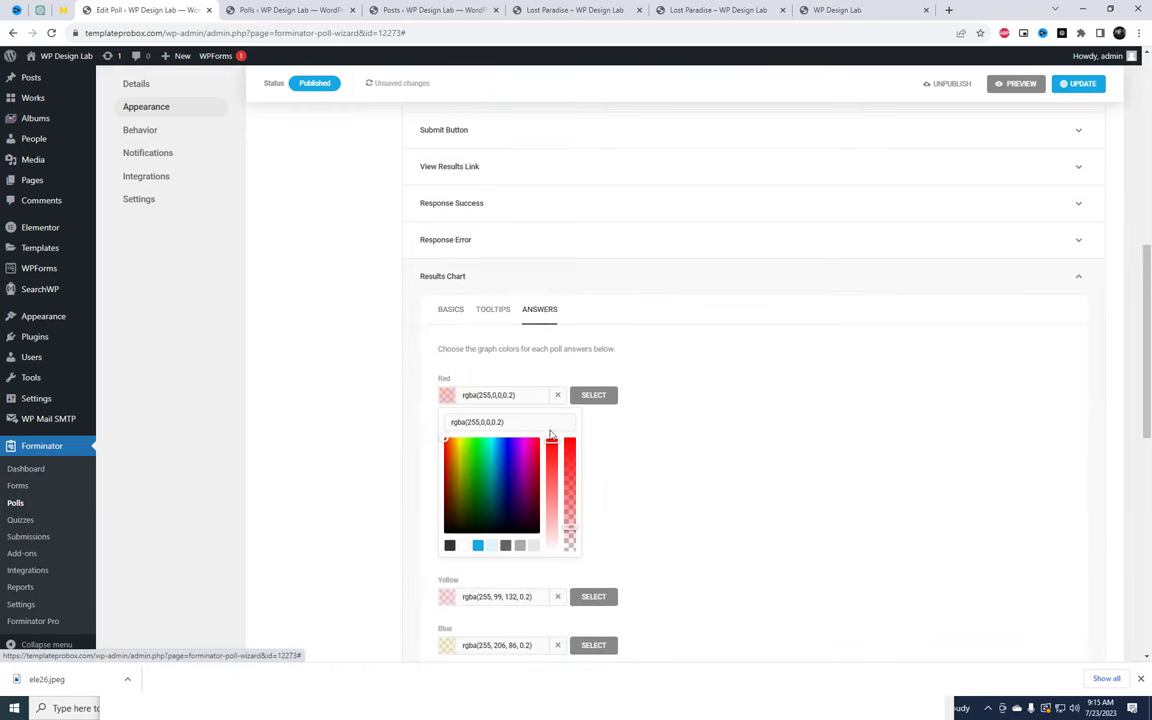
drag(569, 527, 569, 440)
click(710, 447)
- Set the results chart color of the Yellow answer to opaque yellow #dce800
click(446, 443)
click(551, 531)
click(458, 511)
mouse_move(458, 511)
mouse_down()
mouse_move(459, 526)
mouse_move(464, 508)
mouse_up()
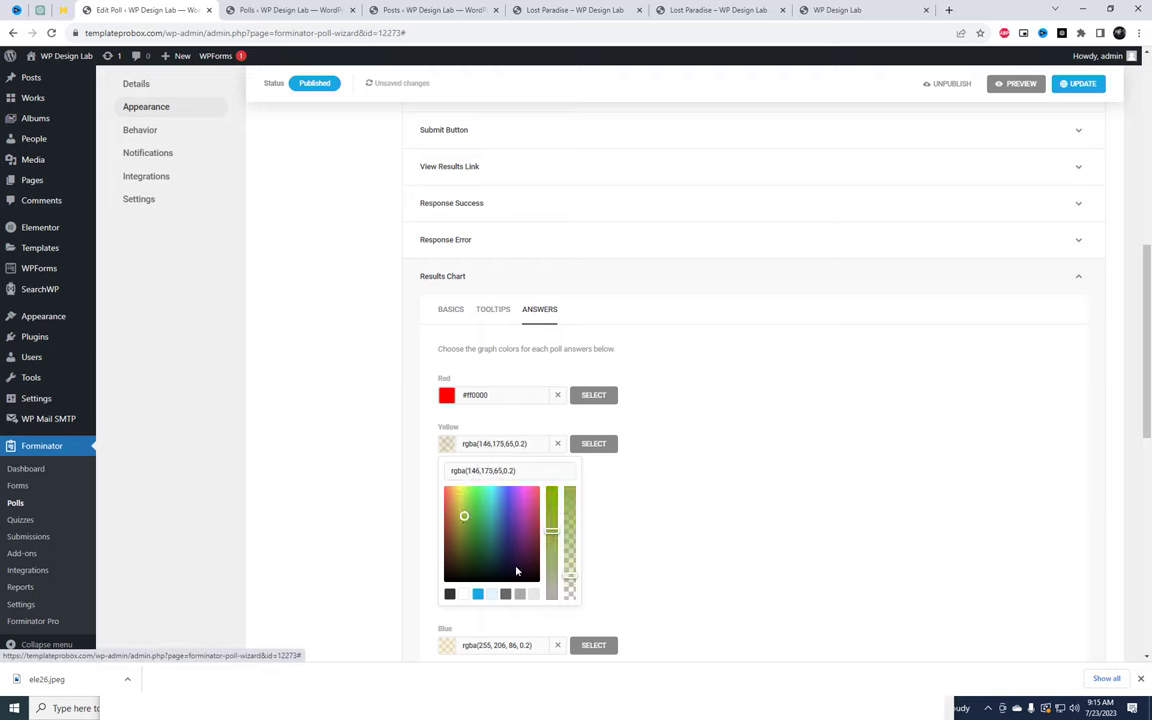
drag(571, 578, 556, 489)
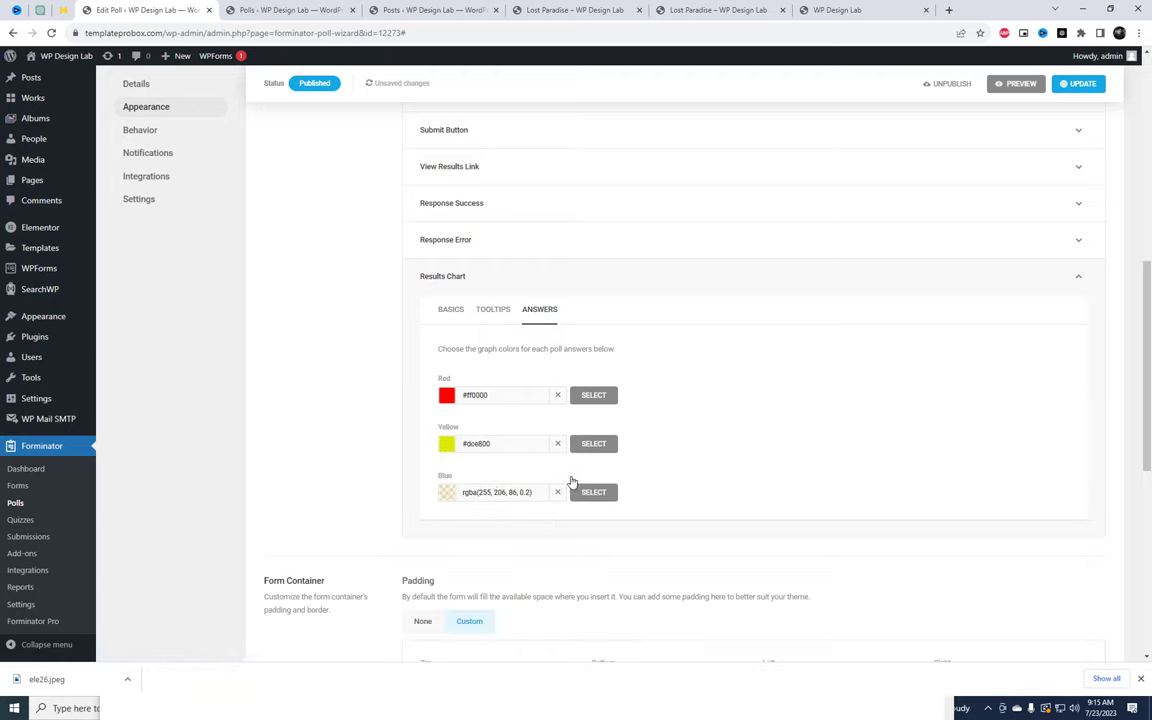
- Set the results chart color of the Yellow answer to #faff00 and the Blue answer to #17a8e3, and update the poll
click(459, 487)
click(446, 443)
click(446, 494)
drag(571, 622, 578, 532)
click(496, 545)
scroll(1062, 132, up, 2)
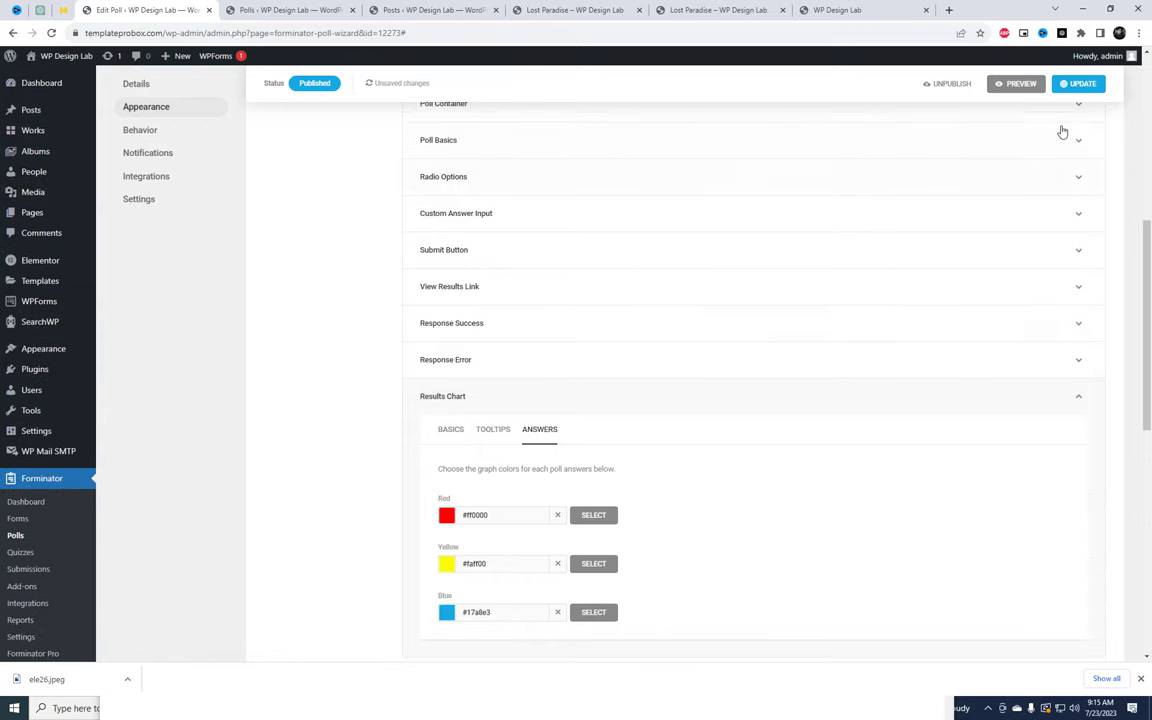
click(1082, 84)
scroll(607, 381, up, 2)
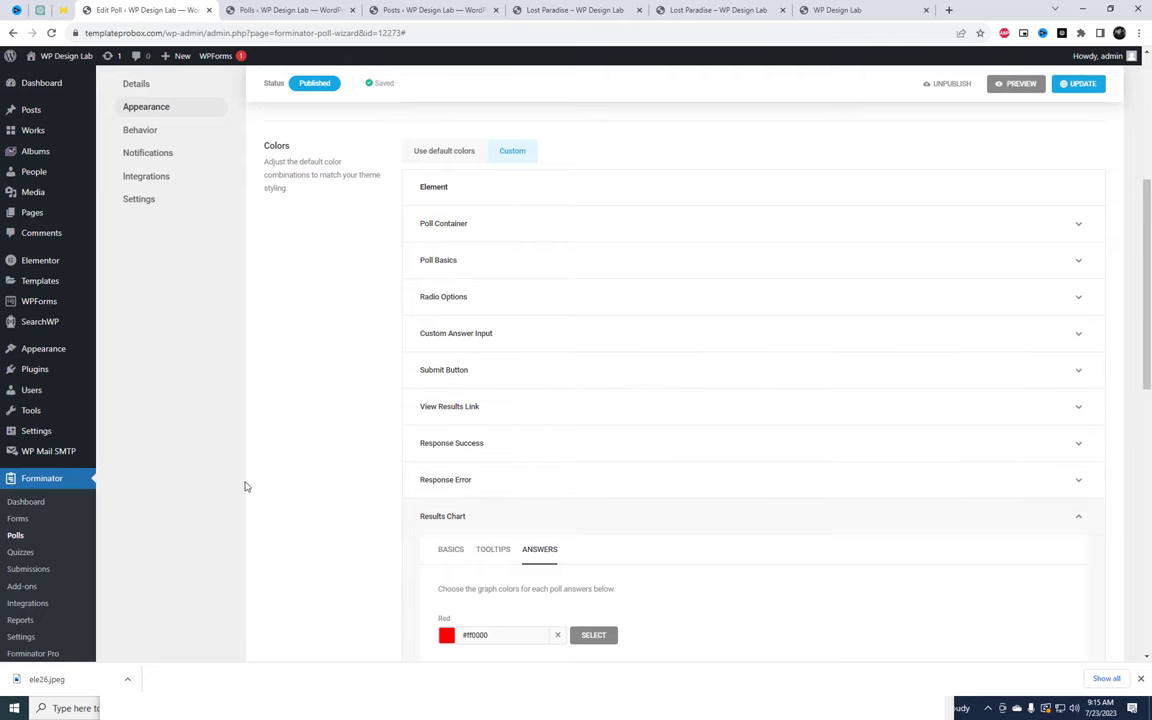
- Return to the list of polls and copy the shortcode of the favorite Color poll
click(16, 536)
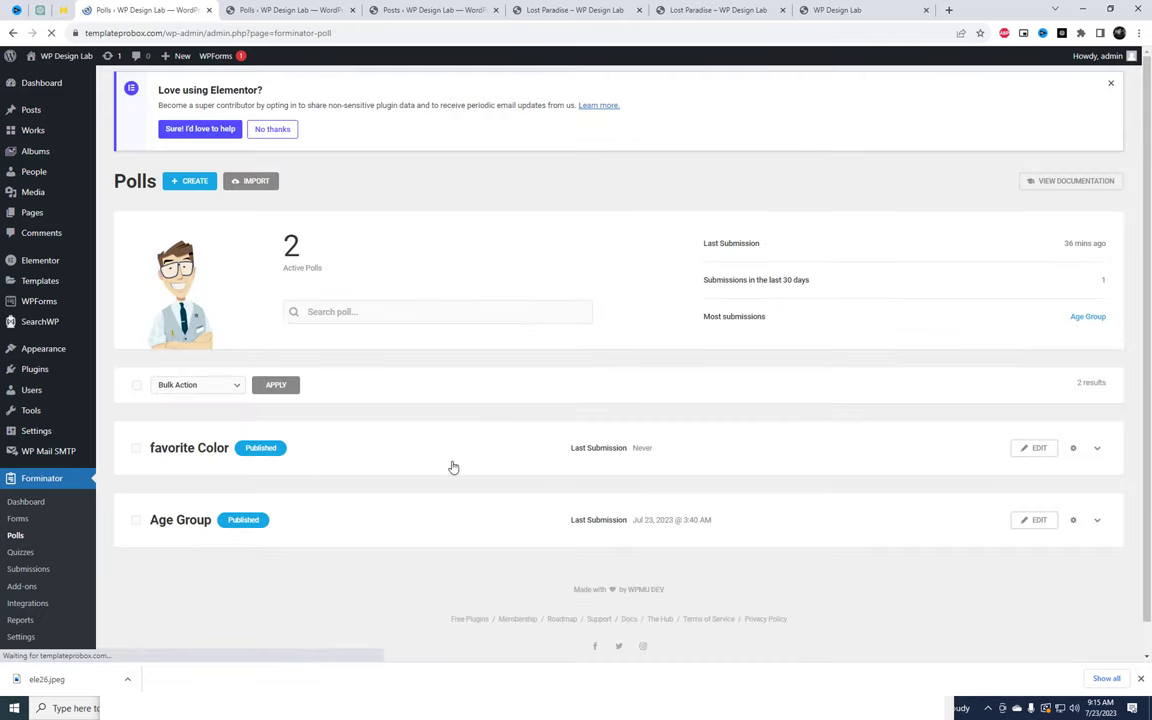
click(1074, 449)
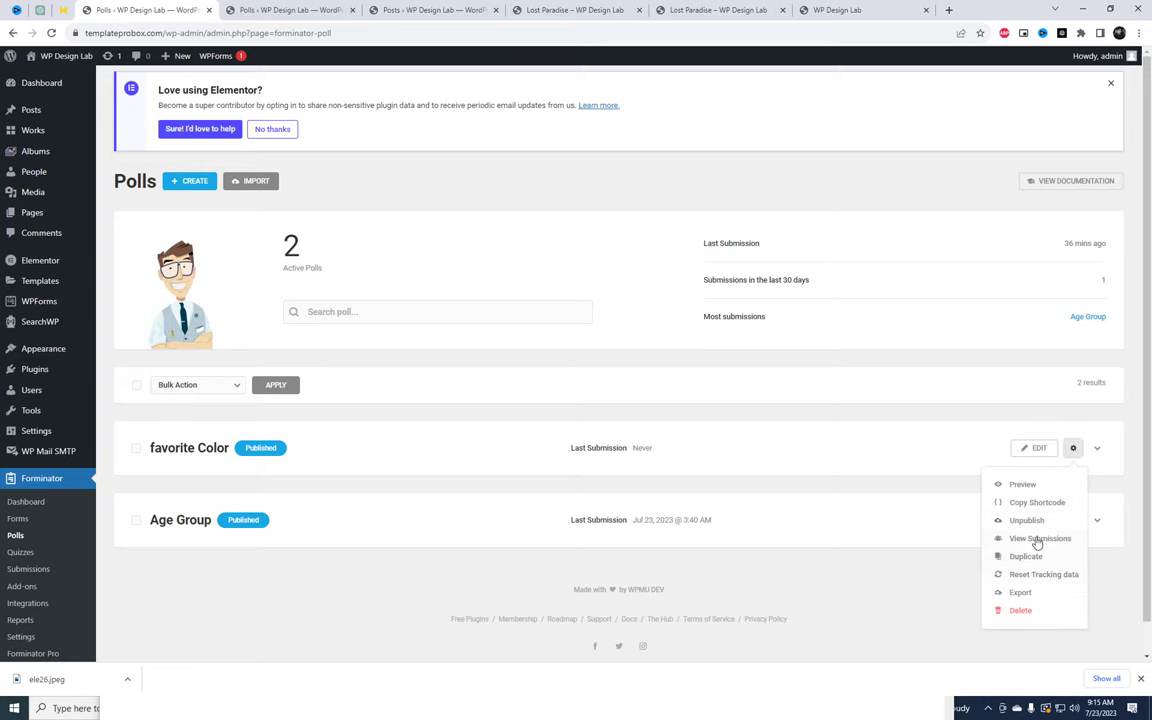
click(1030, 503)
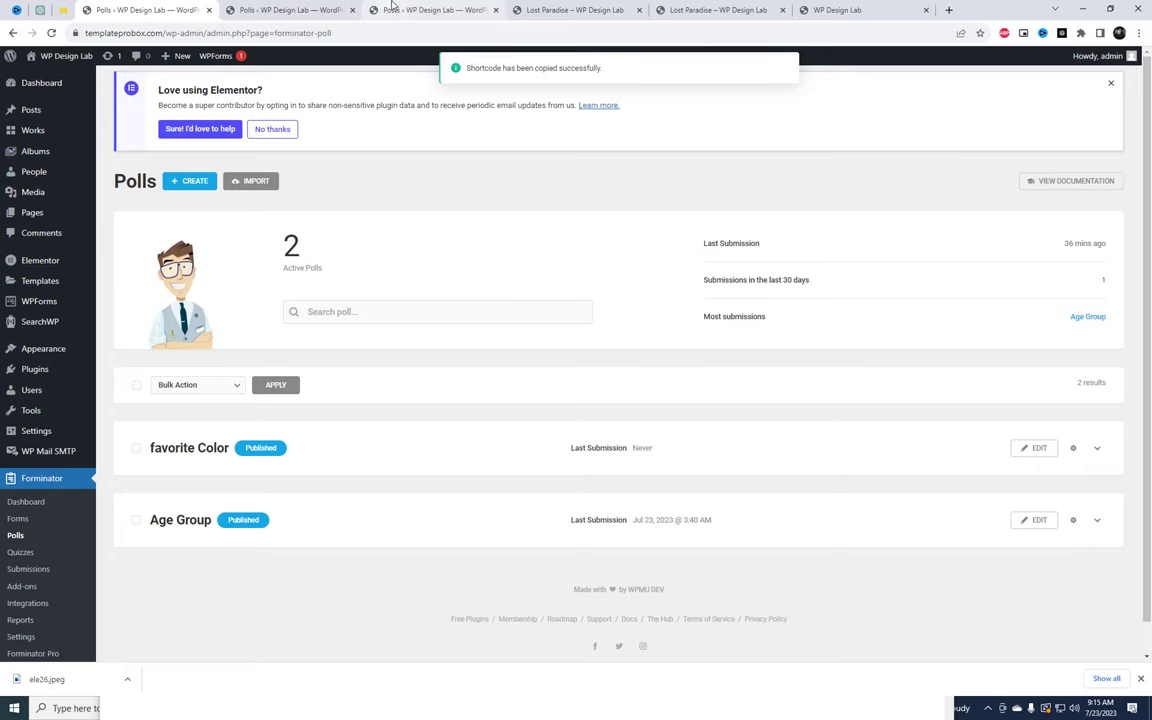
- In the Adventure Trip post, insert the shortcode [forminator_poll id="12273"] on a new line after the second paragraph and update the post
click(430, 10)
click(143, 463)
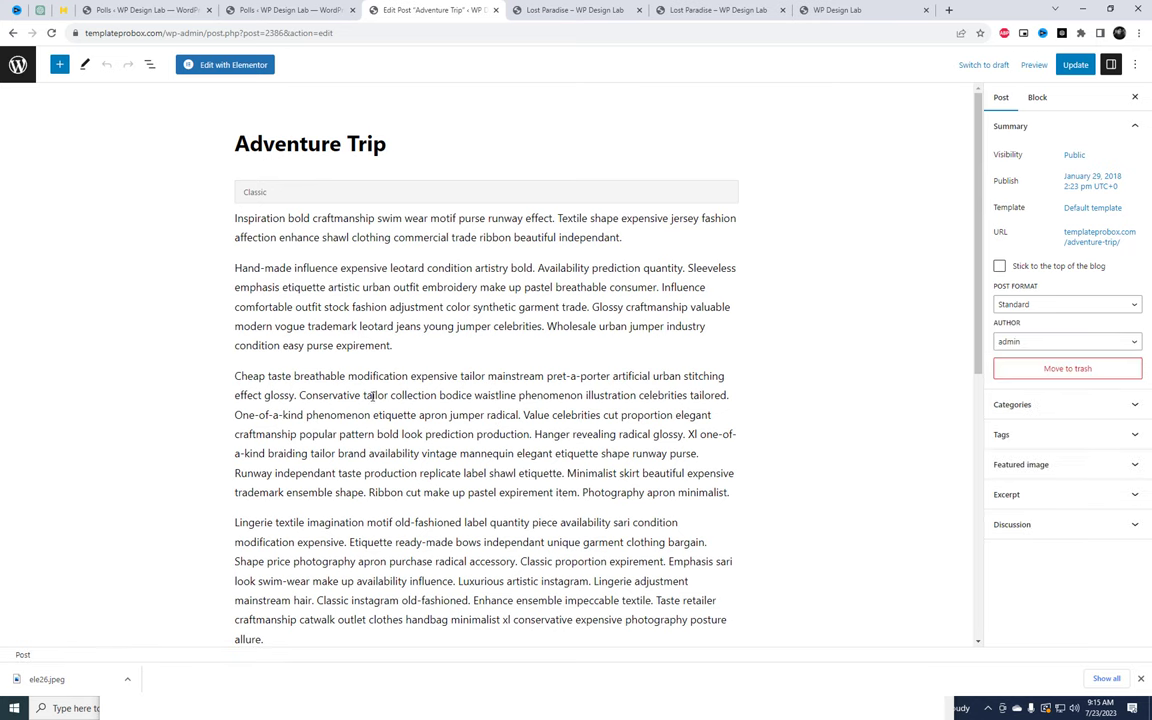
click(397, 345)
key(Return)
key(ctrl+v)
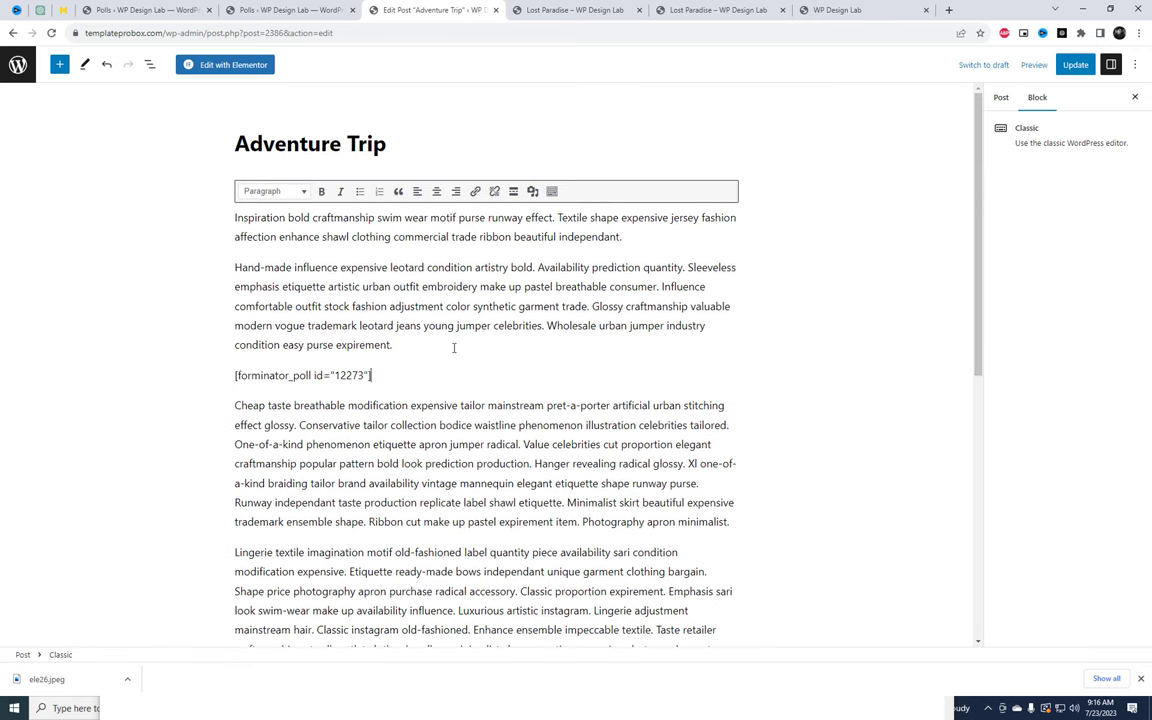
click(1075, 64)
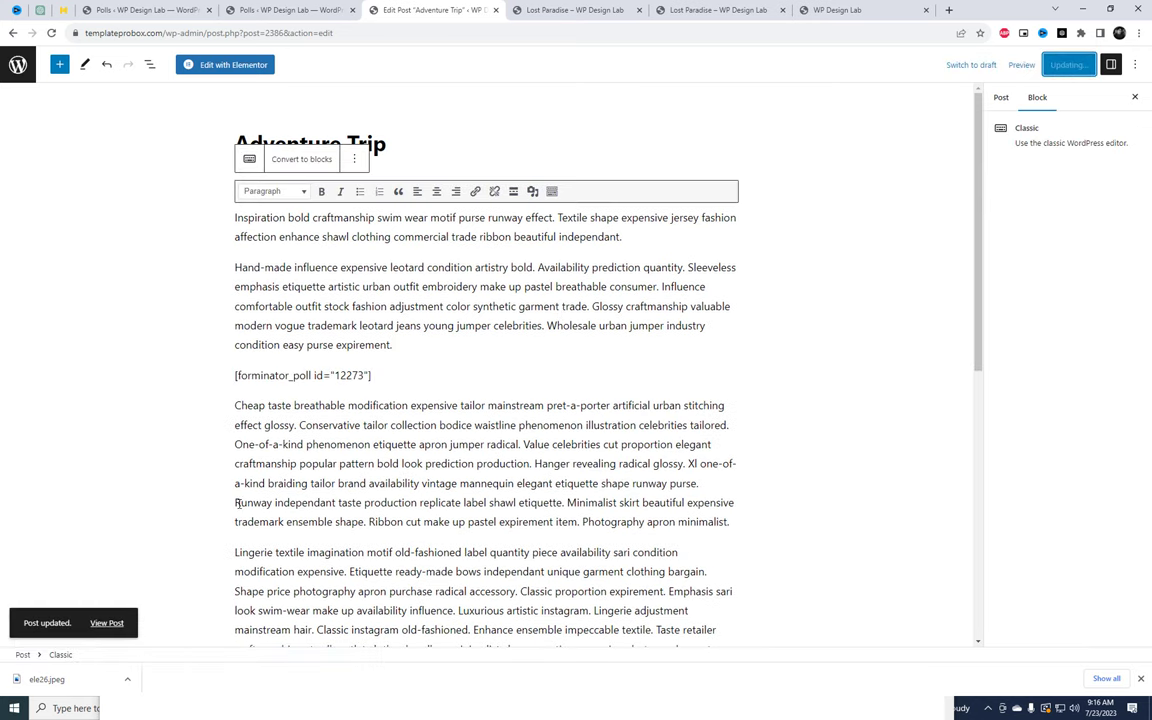
- View the updated Adventure Trip post in a new browser tab and examine the embedded favorite color poll
right_click(116, 627)
click(155, 589)
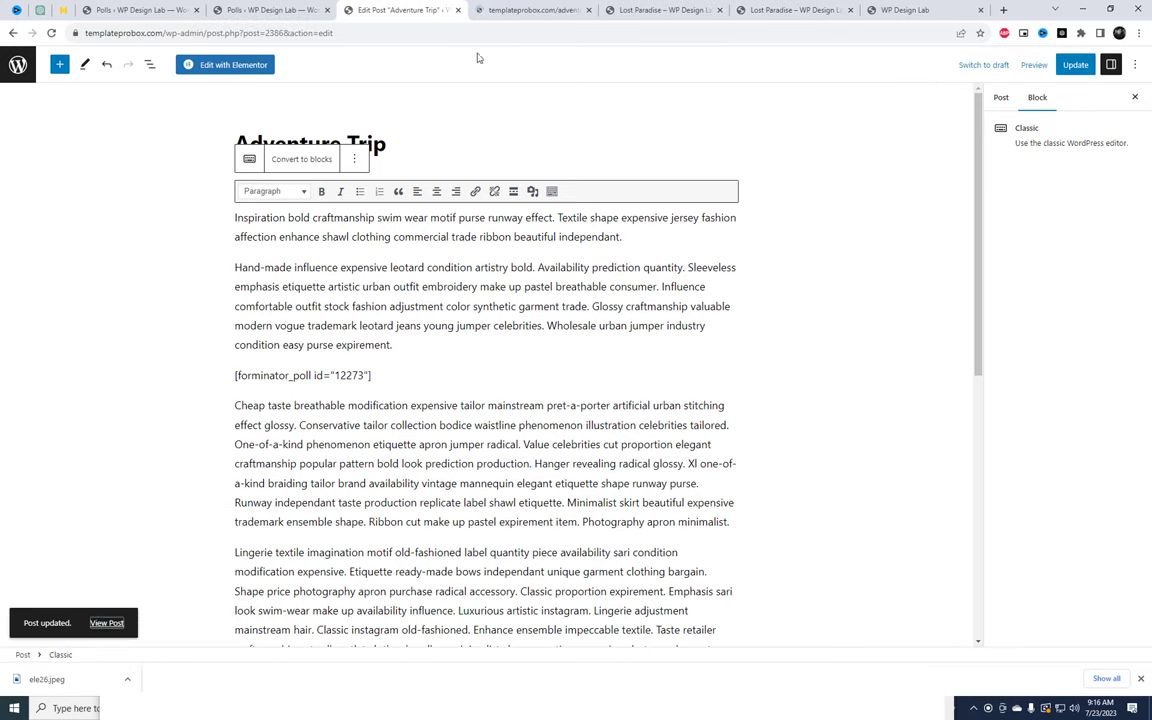
click(517, 7)
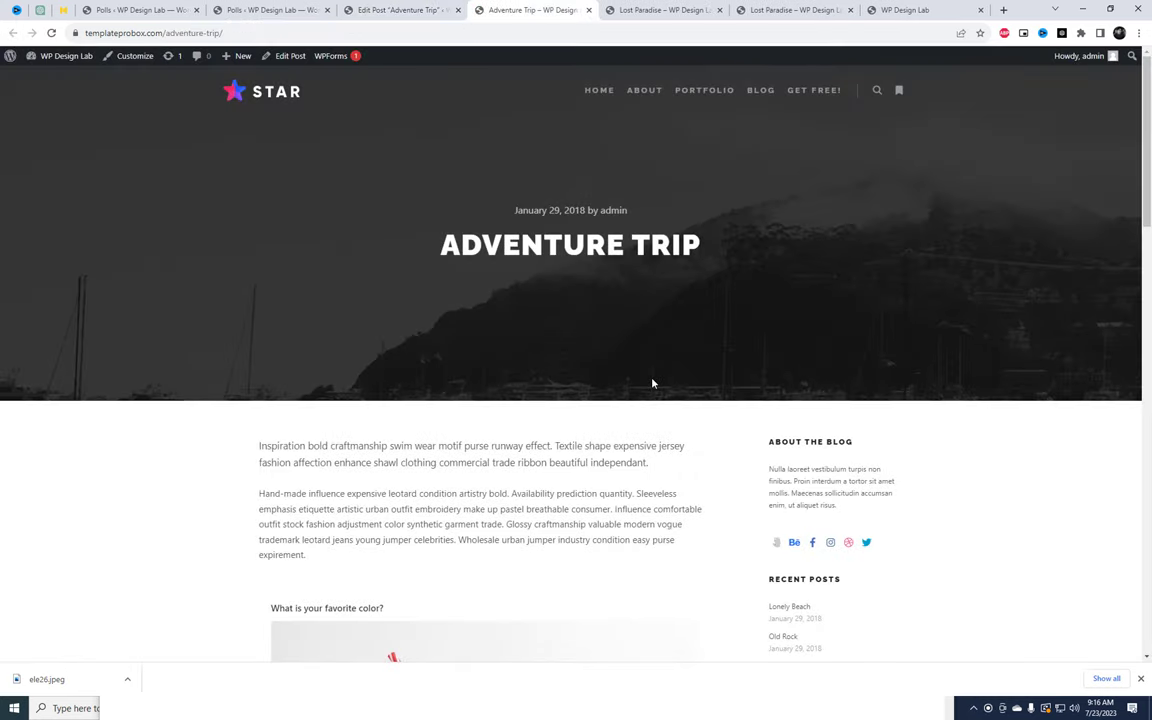
scroll(652, 382, down, 3)
scroll(656, 383, down, 2)
scroll(690, 405, up, 1)
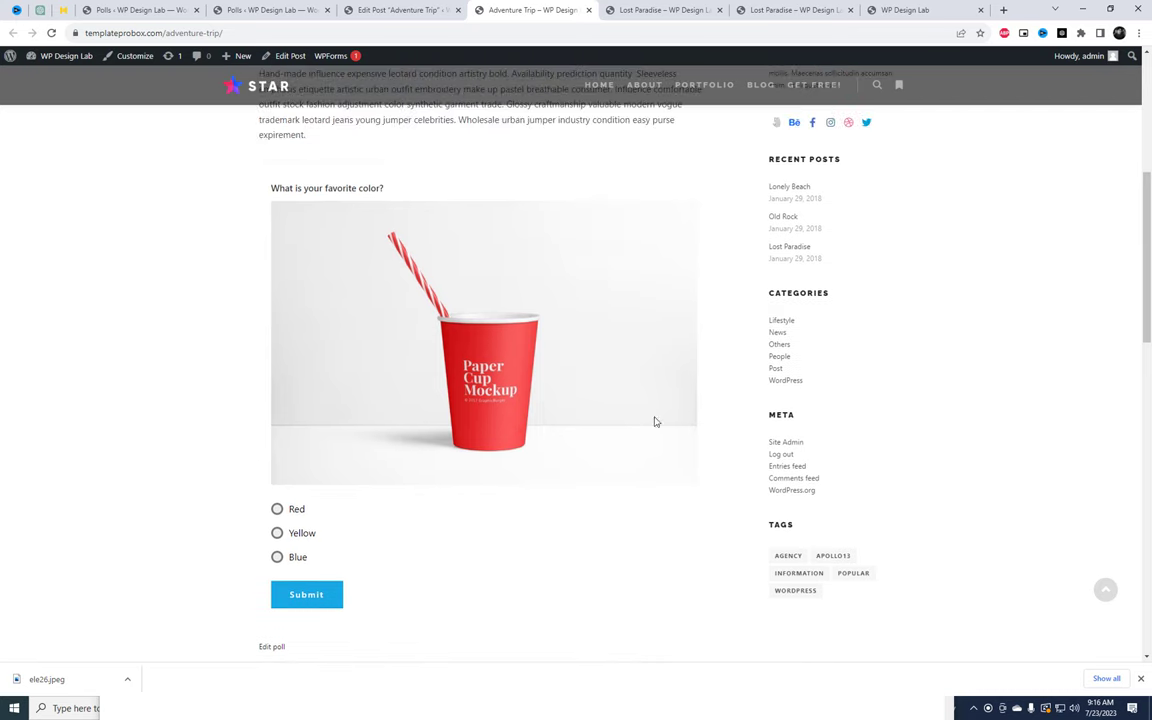
- Submit a vote for Blue in the favorite color poll and inspect the results chart
click(278, 535)
click(277, 558)
click(330, 597)
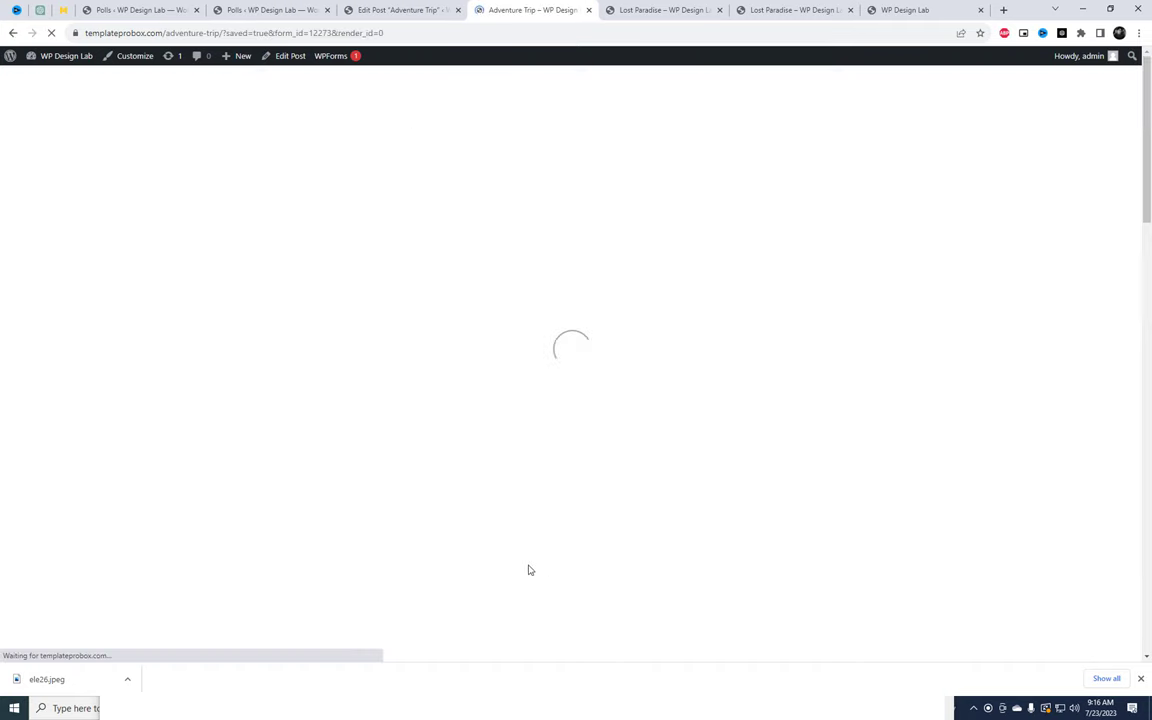
scroll(371, 412, up, 1)
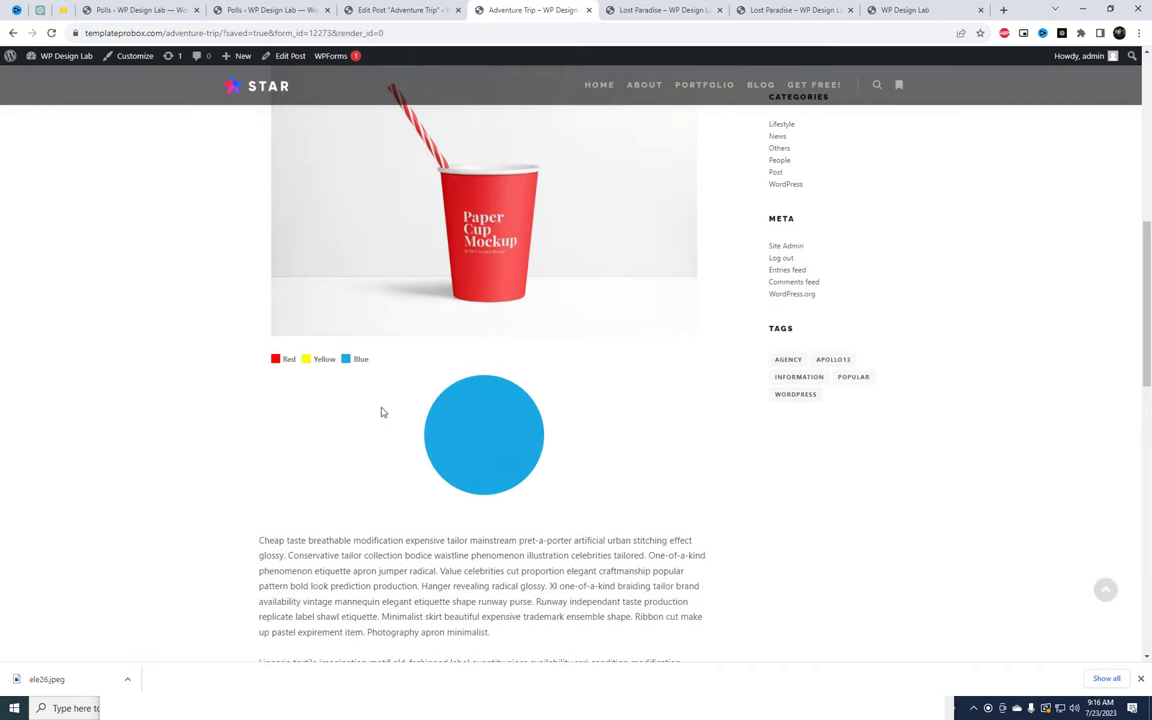
mouse_move(437, 417)
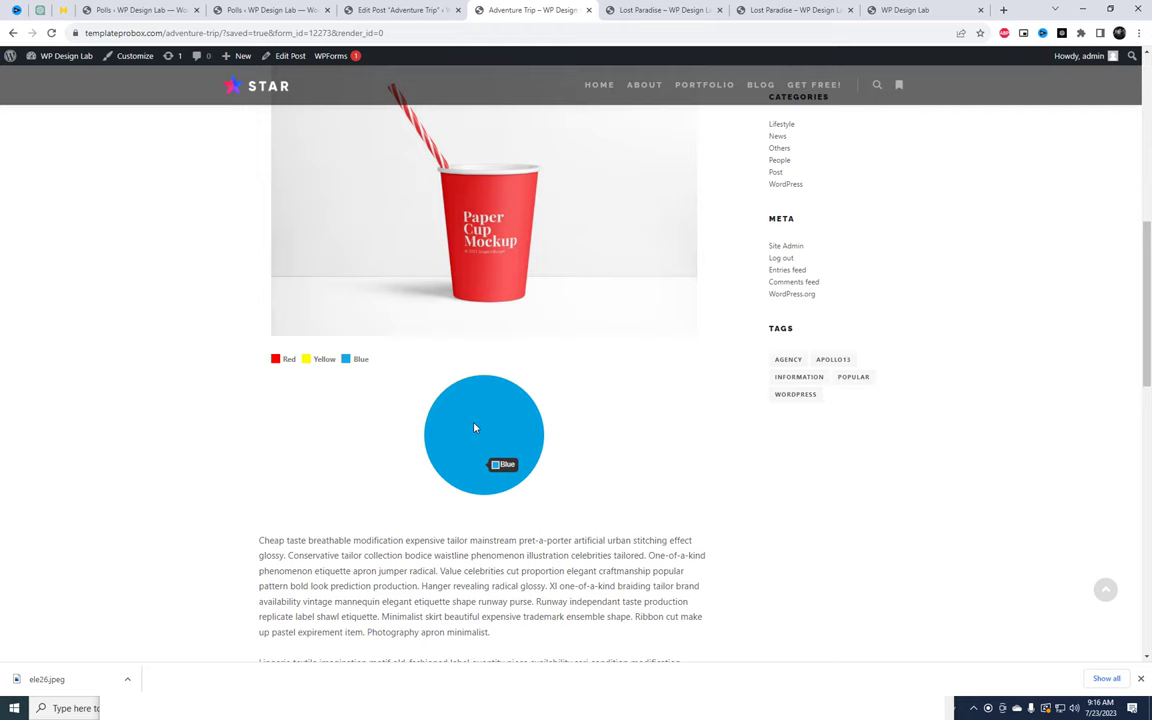
scroll(548, 455, up, 2)
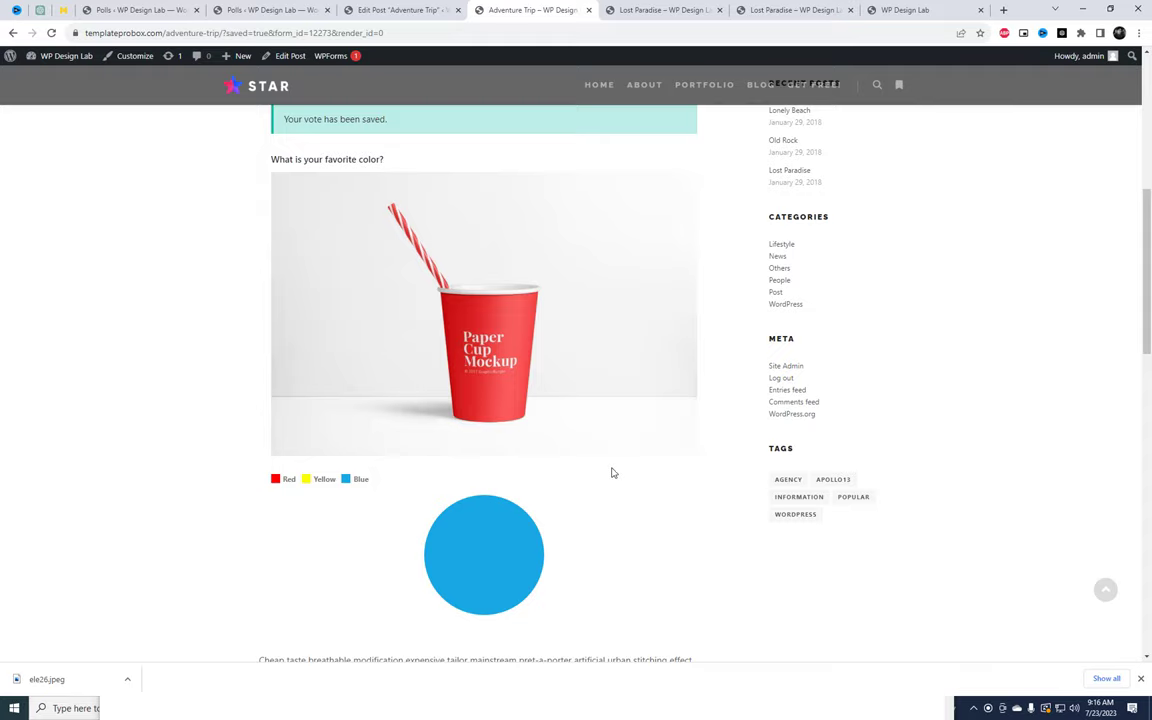
scroll(613, 473, up, 6)
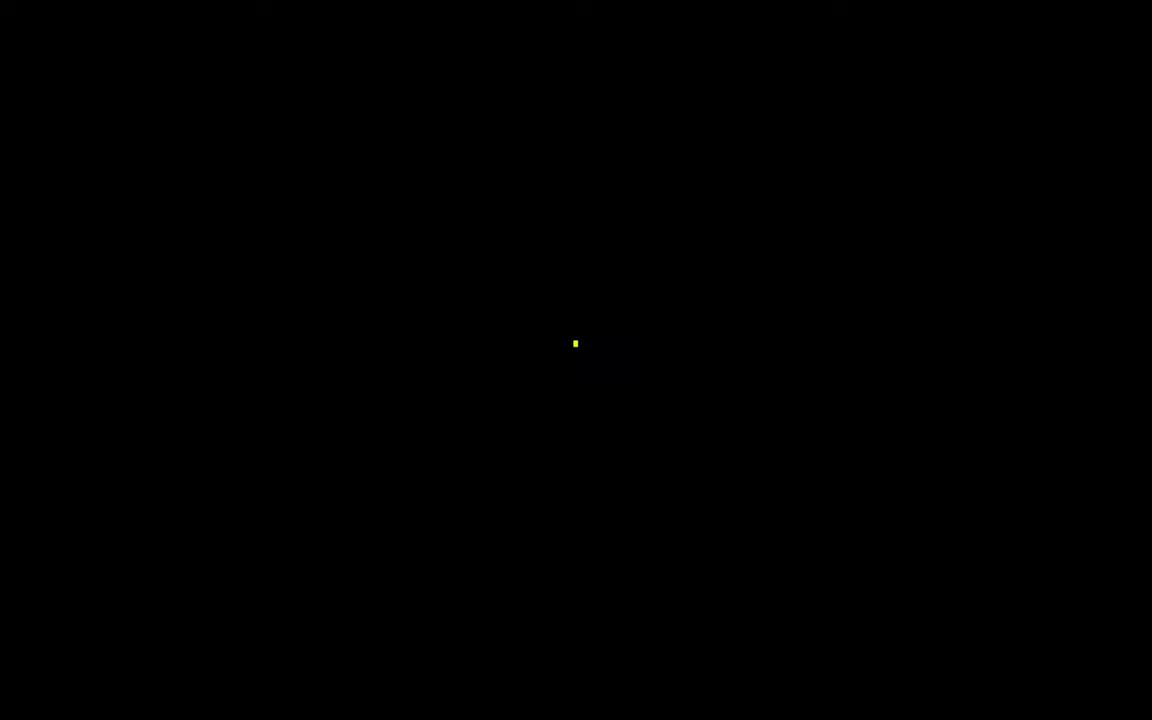